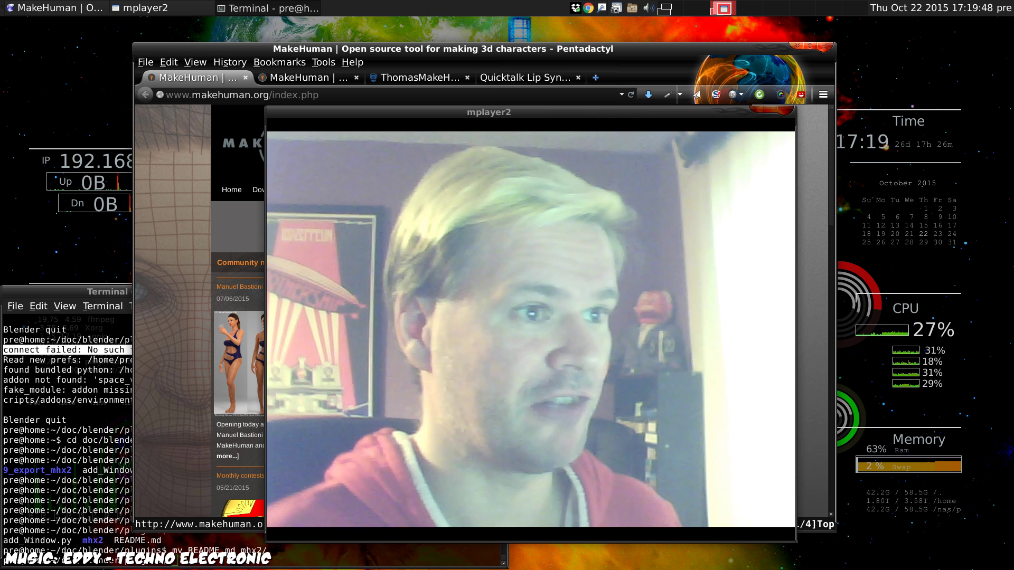
# Move the mplayer2 webcam window to the top-right and shrink it off the MakeHuman homepage
pyautogui.moveTo(593, 117); pyautogui.dragTo(743, 60)
pyautogui.moveTo(415, 484); pyautogui.dragTo(692, 294)
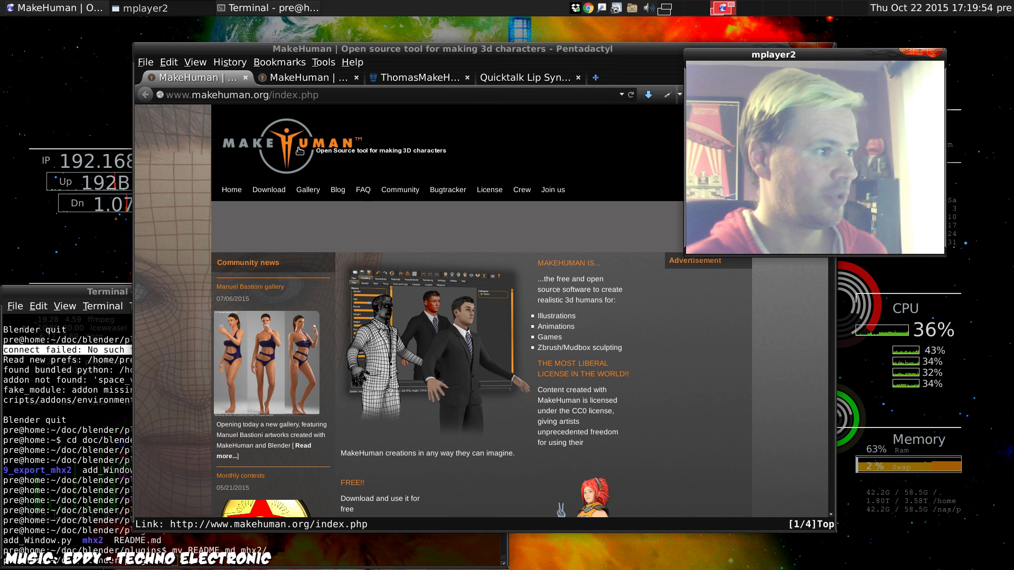
# Look over the MakeHuman homepage, then show the download page down to the Blender tools section
pyautogui.click(604, 53)
pyautogui.scroll(-8, 509, 360)
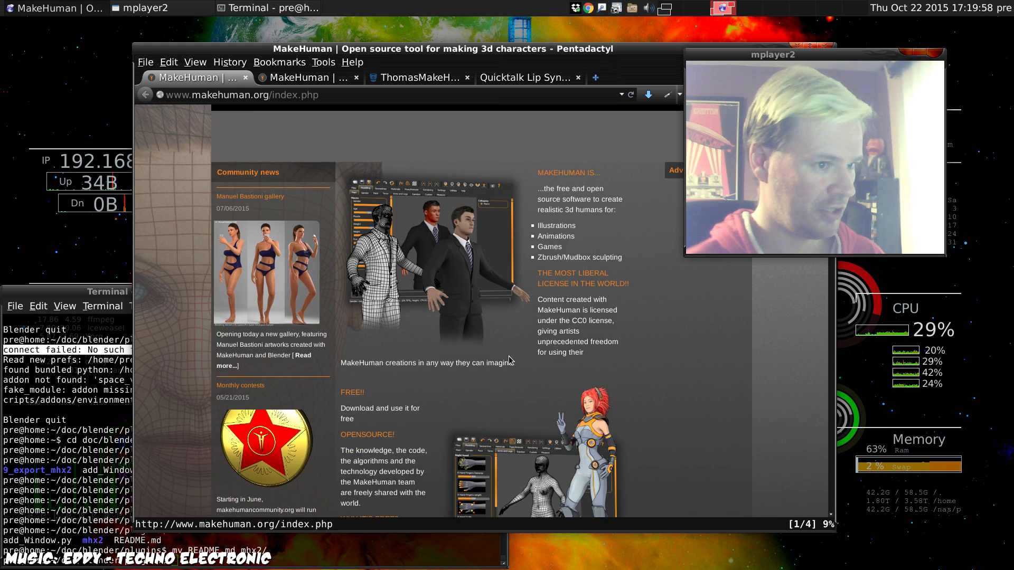
pyautogui.scroll(-8, 510, 361)
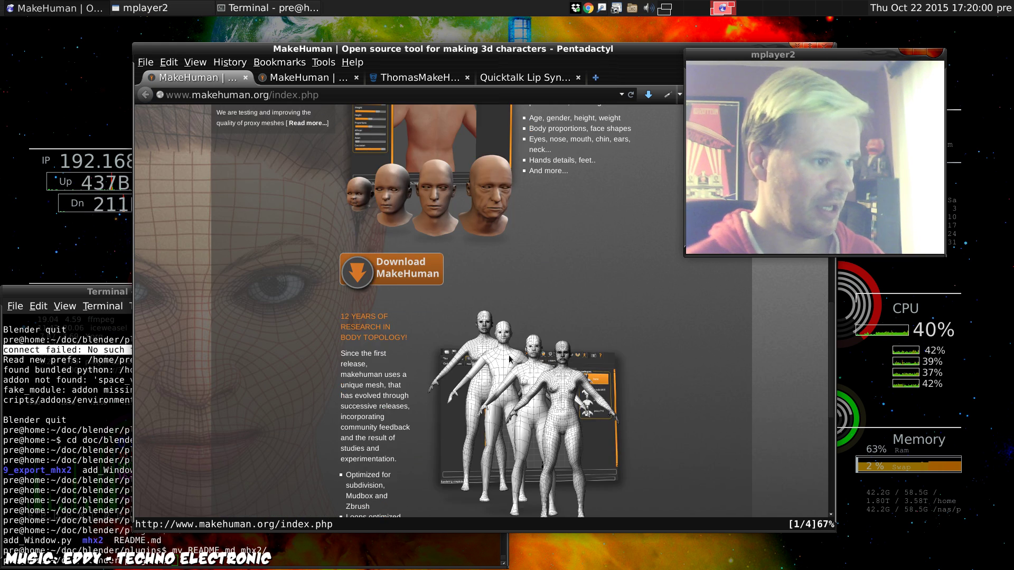
pyautogui.scroll(15, 509, 359)
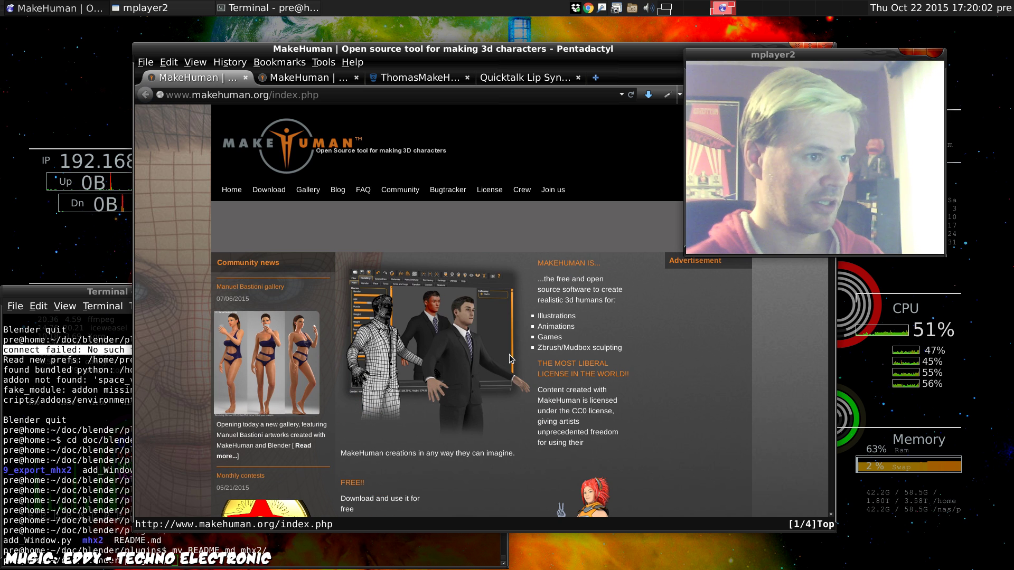
pyautogui.click(301, 78)
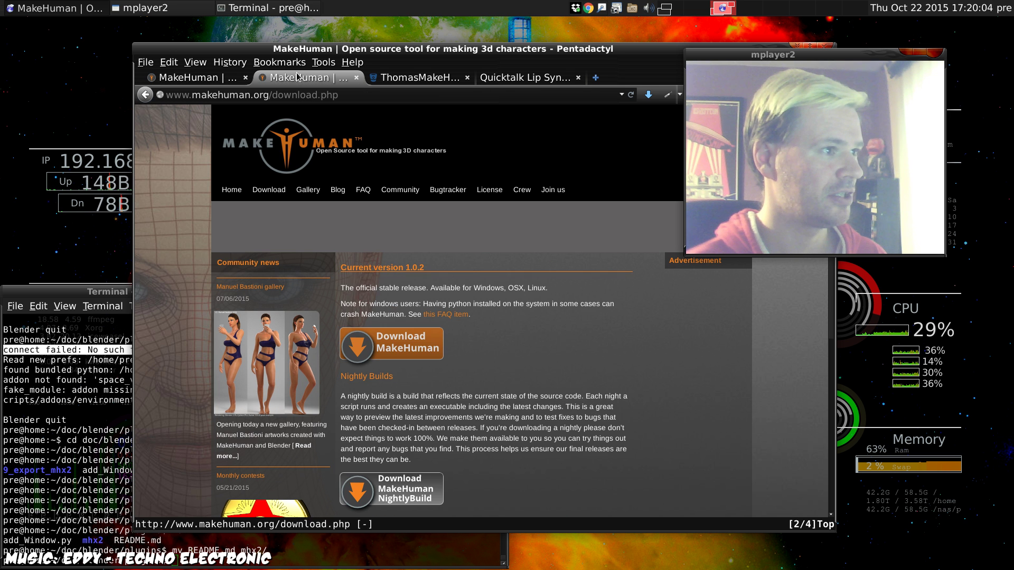
pyautogui.scroll(-5, 521, 389)
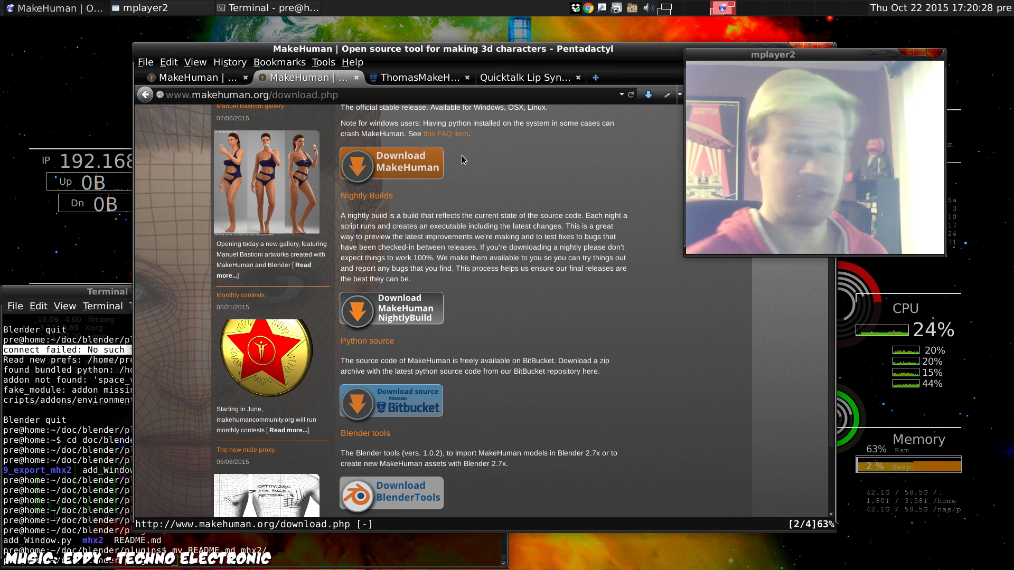
# Show the mhx2 MakeHuman eXchange repository page on Bitbucket in the browser
pyautogui.hotkey('ctrl', 'Tab')
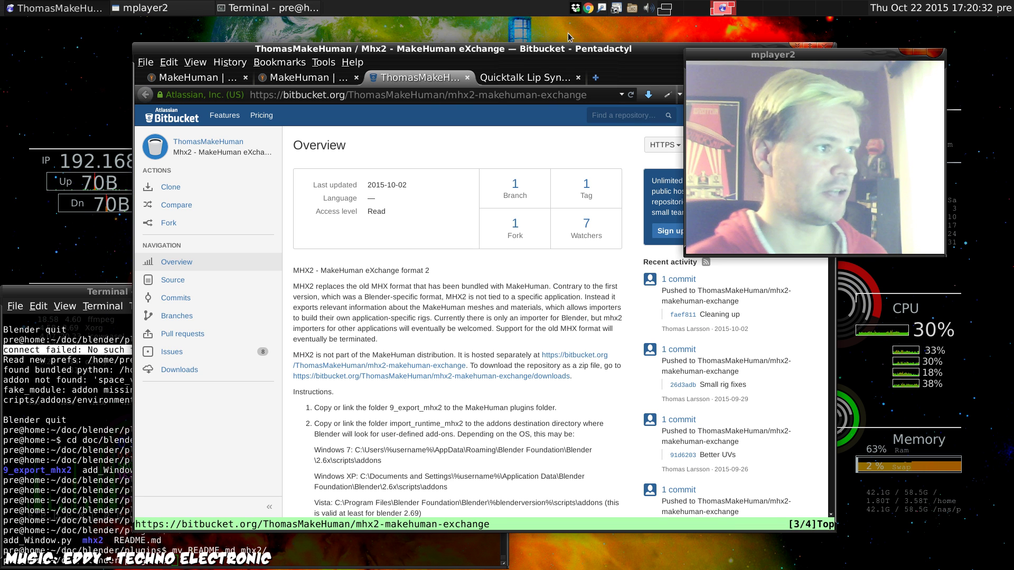
pyautogui.moveTo(561, 50); pyautogui.dragTo(534, 52)
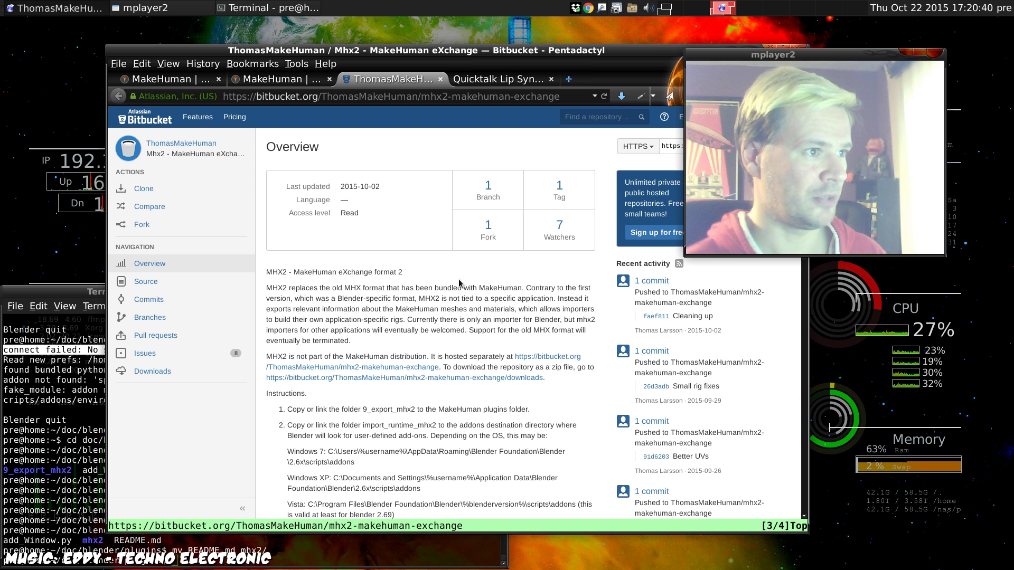
pyautogui.scroll(-5, 458, 284)
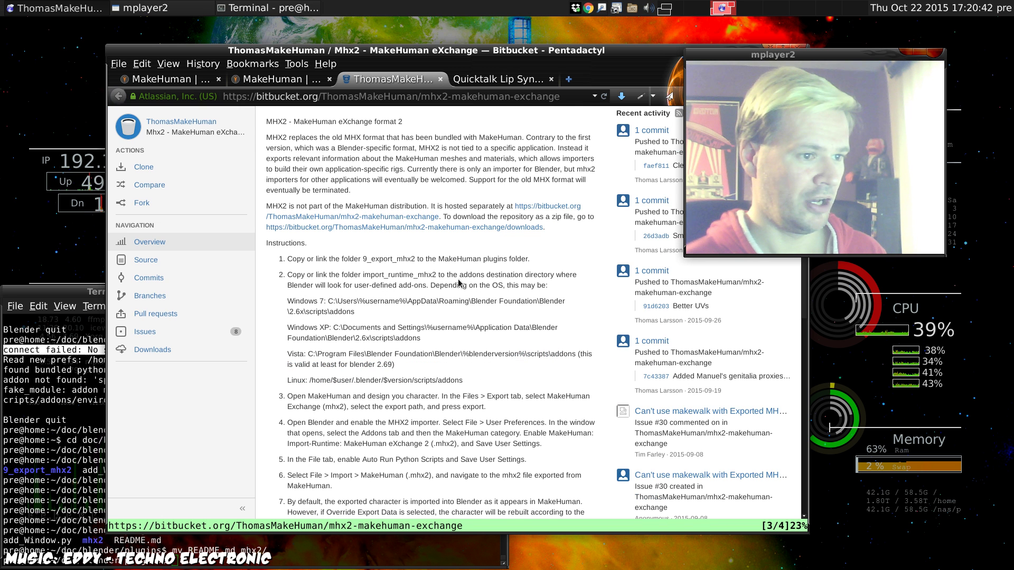
pyautogui.scroll(5, 458, 284)
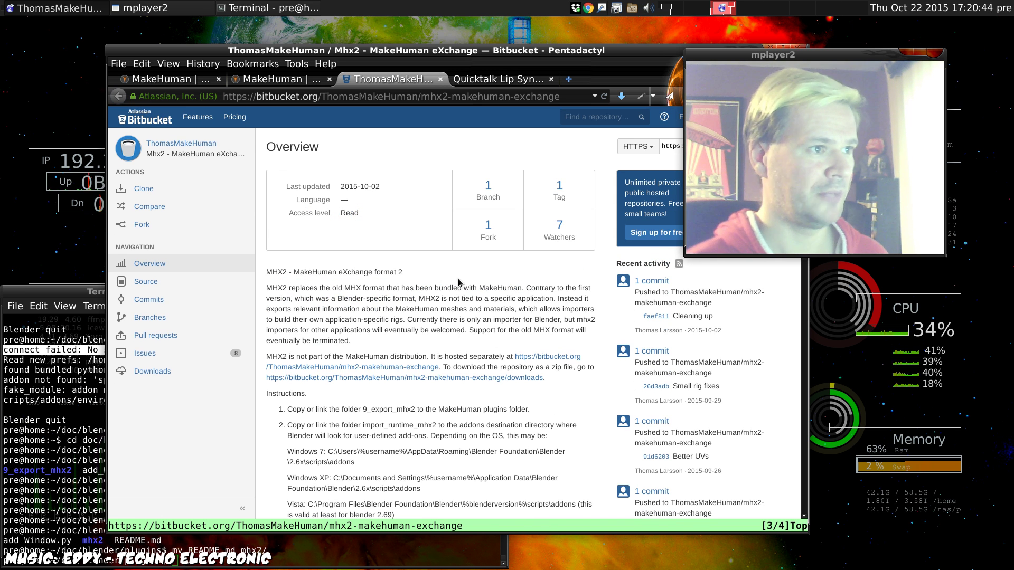
# Leave the browser and go to the empty desktop workspace
pyautogui.hotkey('alt', 'Tab')
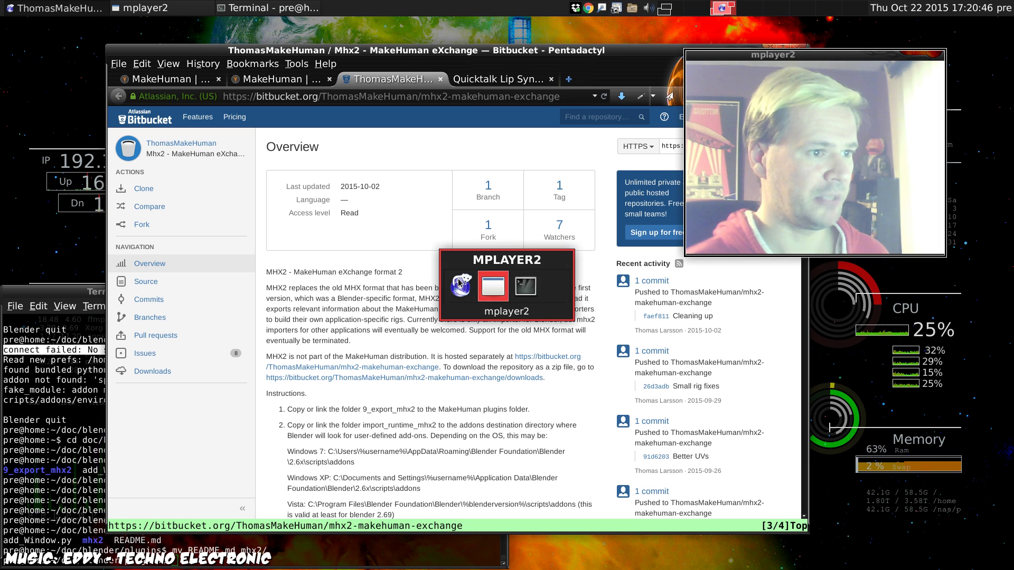
pyautogui.hotkey('alt', 'Tab')
pyautogui.hotkey('ctrl', 'alt', 'Left')
pyautogui.hotkey('ctrl', 'alt', 'Left')
pyautogui.hotkey('ctrl', 'alt', 'Left')
pyautogui.hotkey('ctrl', 'alt', 'Left')
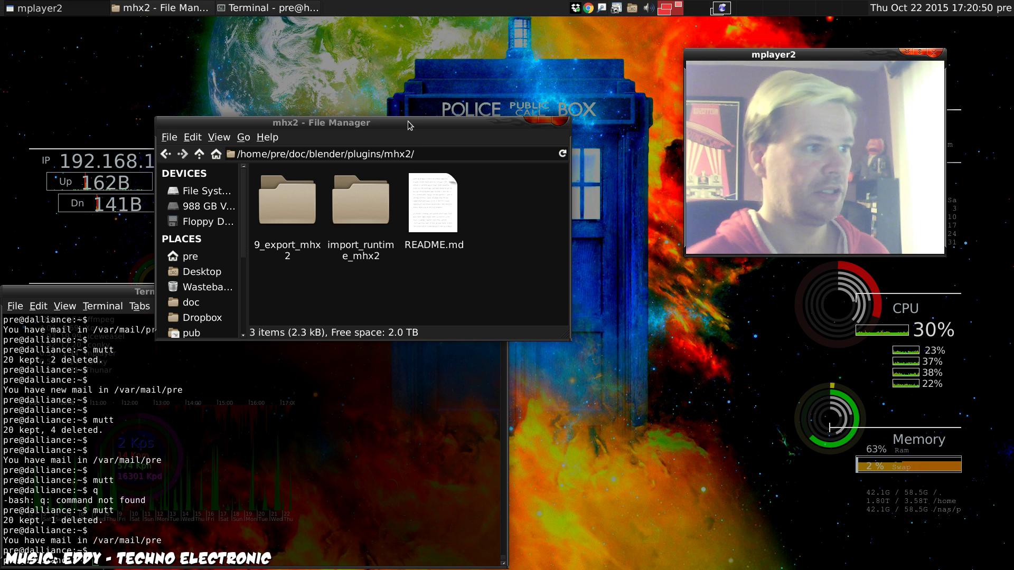
# Open a second, enlarged file manager window beside the mhx2 folder
pyautogui.moveTo(407, 125); pyautogui.dragTo(436, 75)
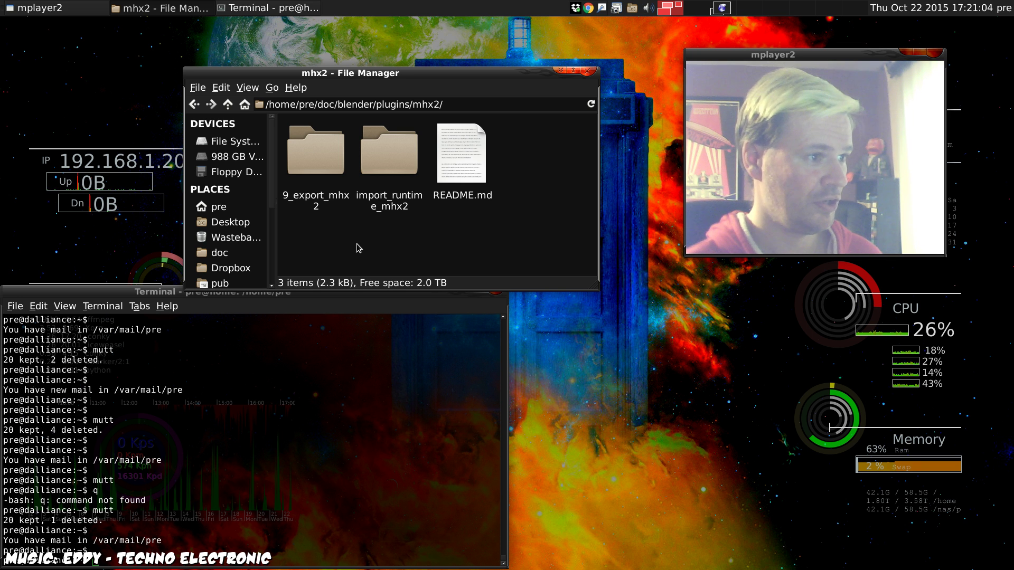
pyautogui.hotkey('ctrl', 'n')
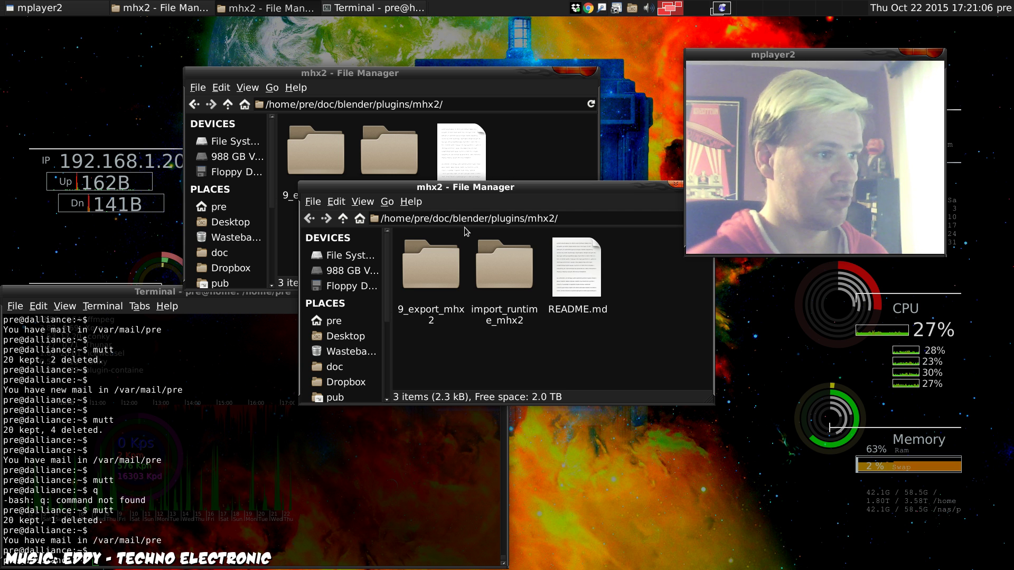
pyautogui.moveTo(486, 191); pyautogui.dragTo(594, 300)
pyautogui.moveTo(818, 508); pyautogui.dragTo(908, 553)
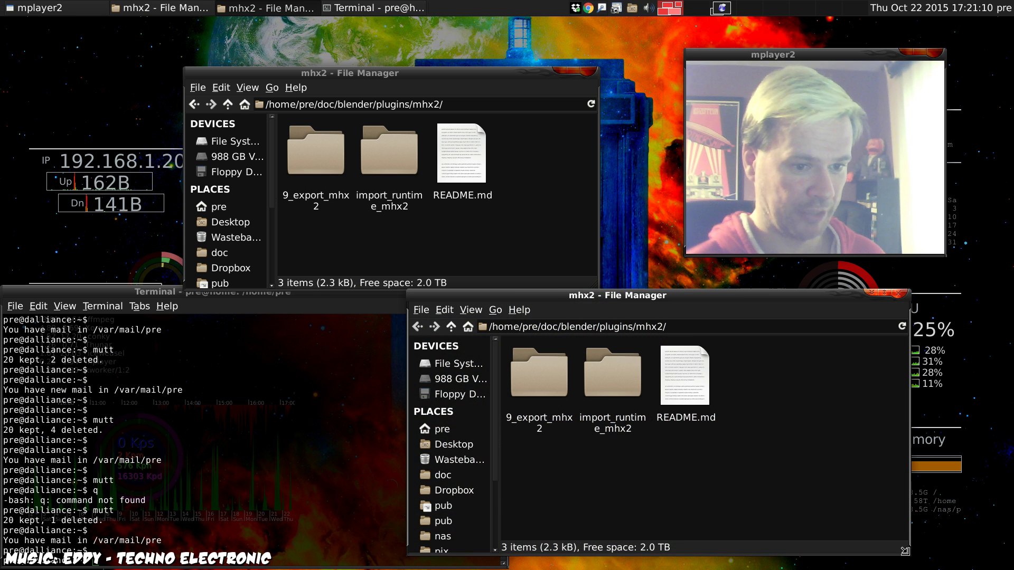
# Go up to the home folder in the second window and open src
pyautogui.click(451, 327)
pyautogui.click(451, 327)
pyautogui.click(450, 326)
pyautogui.click(451, 327)
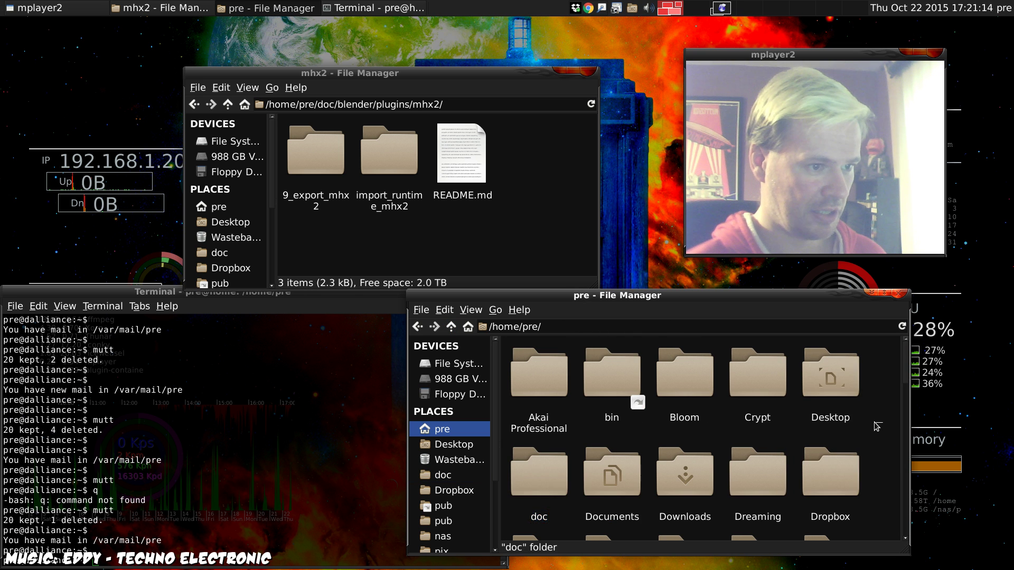
pyautogui.write('src')
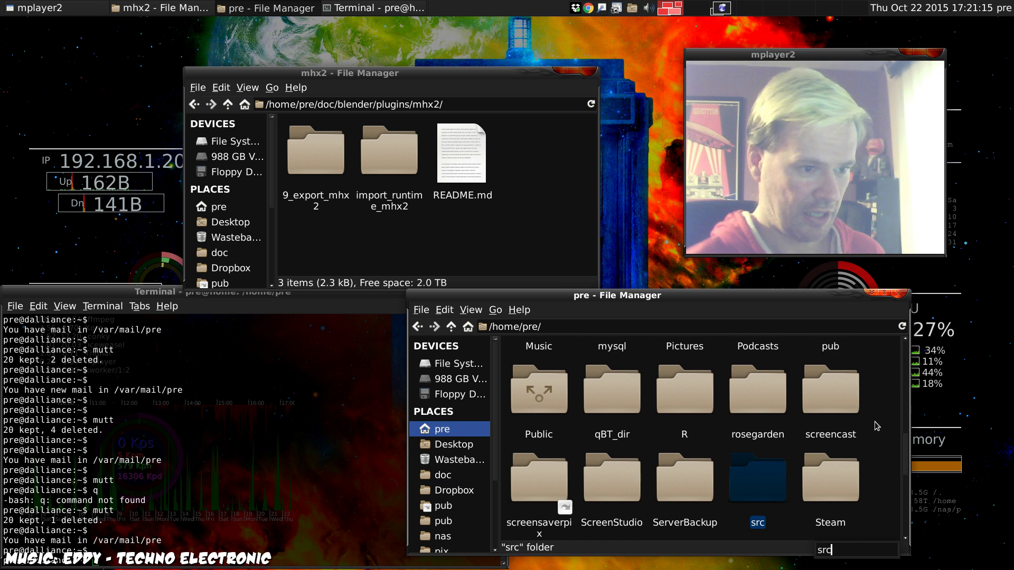
pyautogui.doubleClick(747, 485)
pyautogui.scroll(-3, 765, 464)
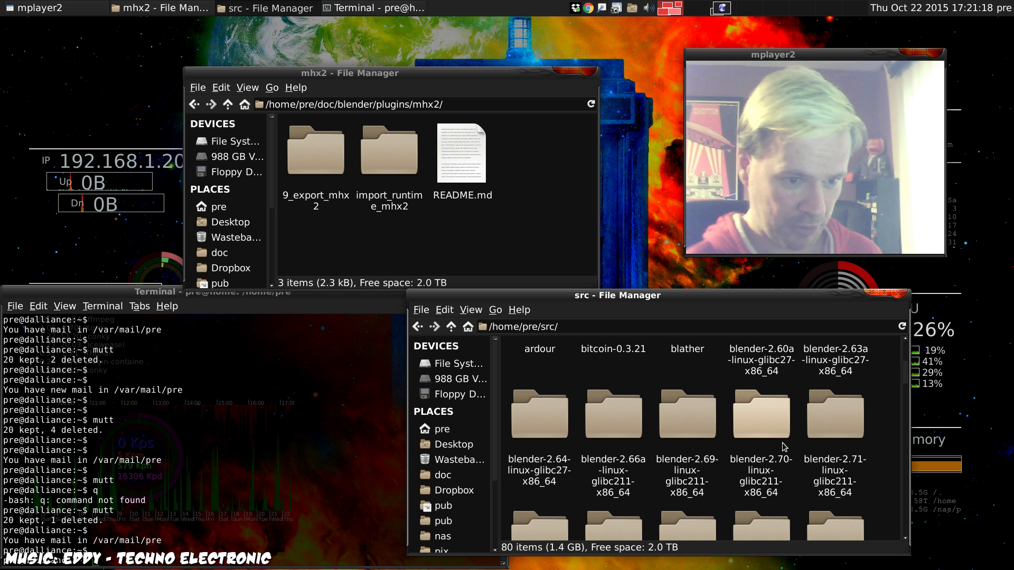
pyautogui.scroll(-5, 778, 446)
# Copy 9_export_mhx2 into src/makehuman/makehuman/plugins, then return to the browser workspace
pyautogui.write('make')
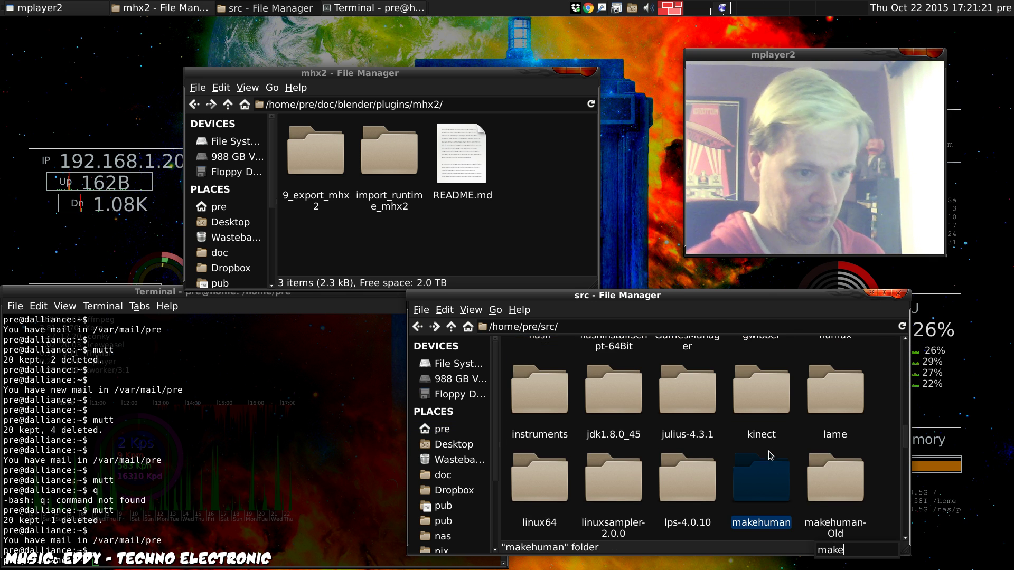
pyautogui.press('Return')
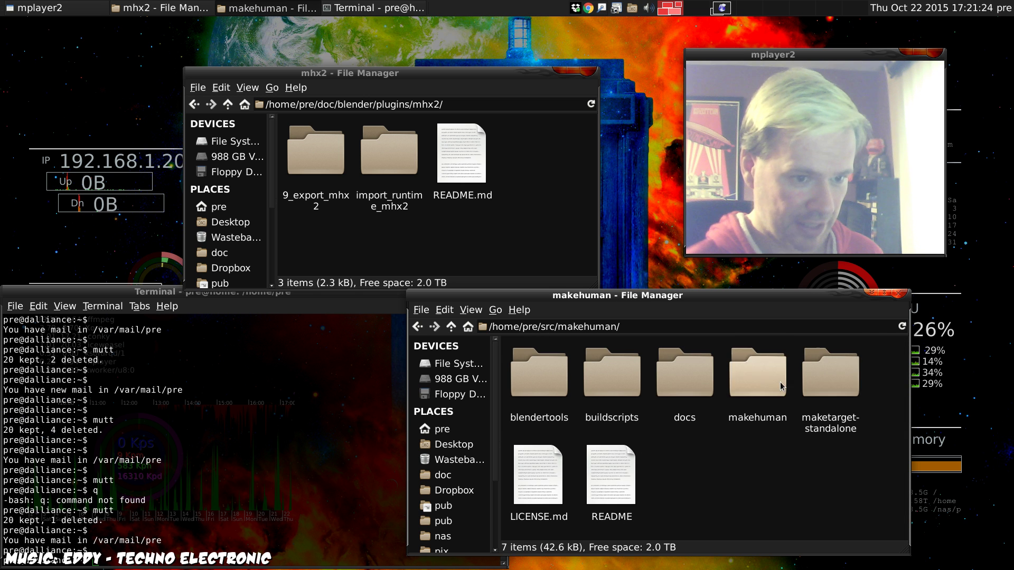
pyautogui.doubleClick(756, 374)
pyautogui.scroll(-1, 728, 453)
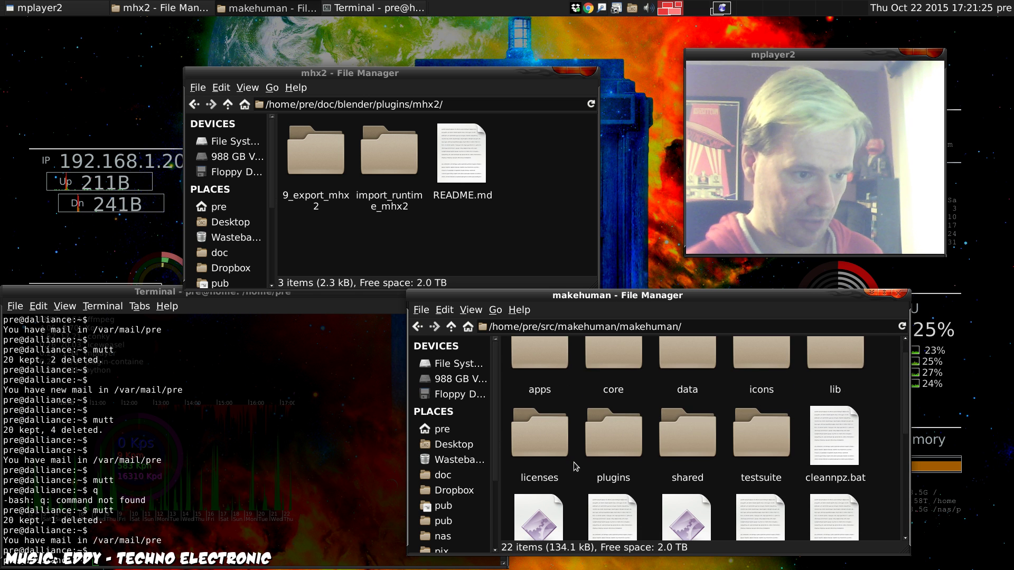
pyautogui.scroll(-1, 722, 456)
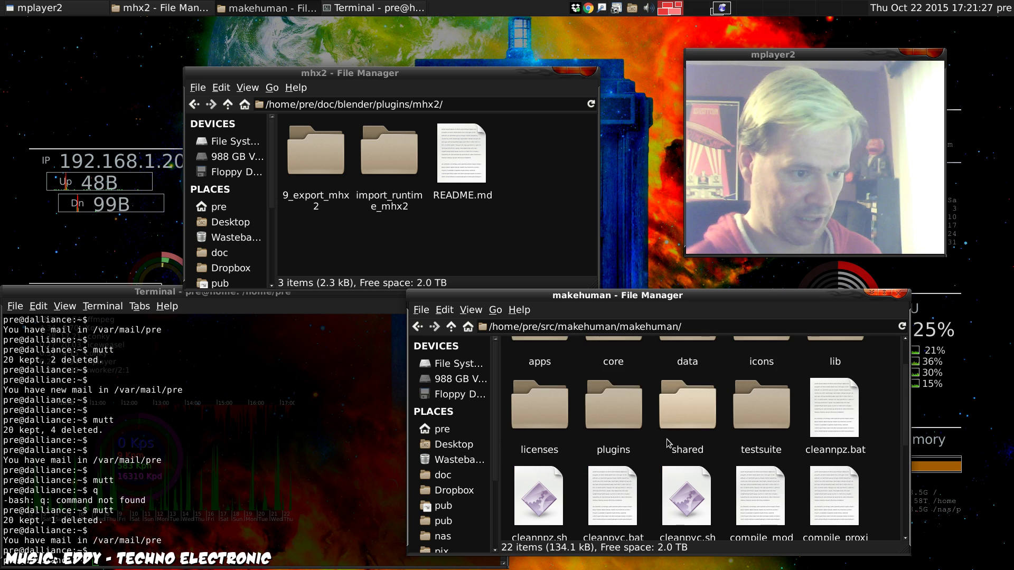
pyautogui.doubleClick(611, 404)
pyautogui.moveTo(310, 149); pyautogui.dragTo(886, 421)
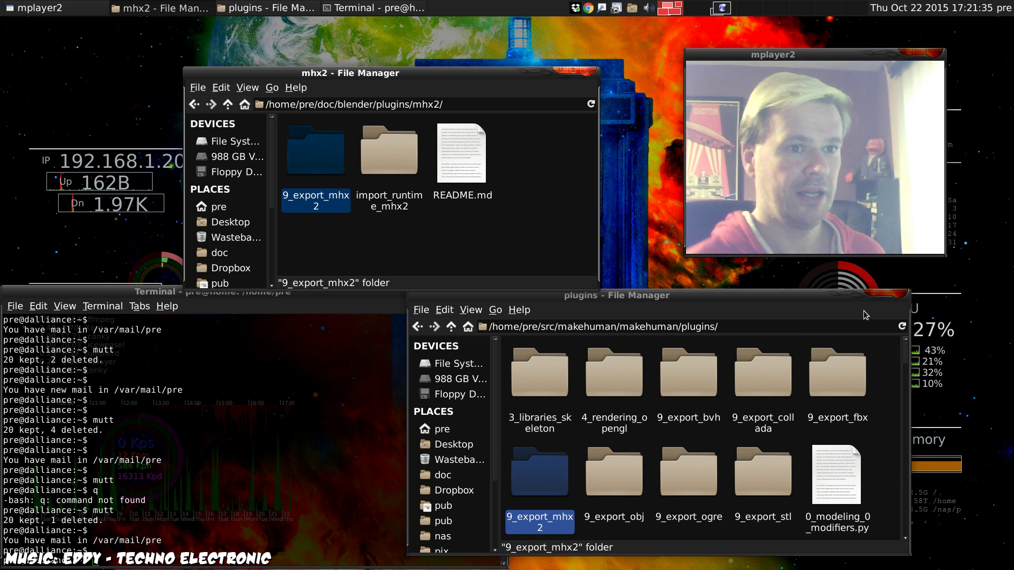
pyautogui.hotkey('ctrl', 'alt', 'Right')
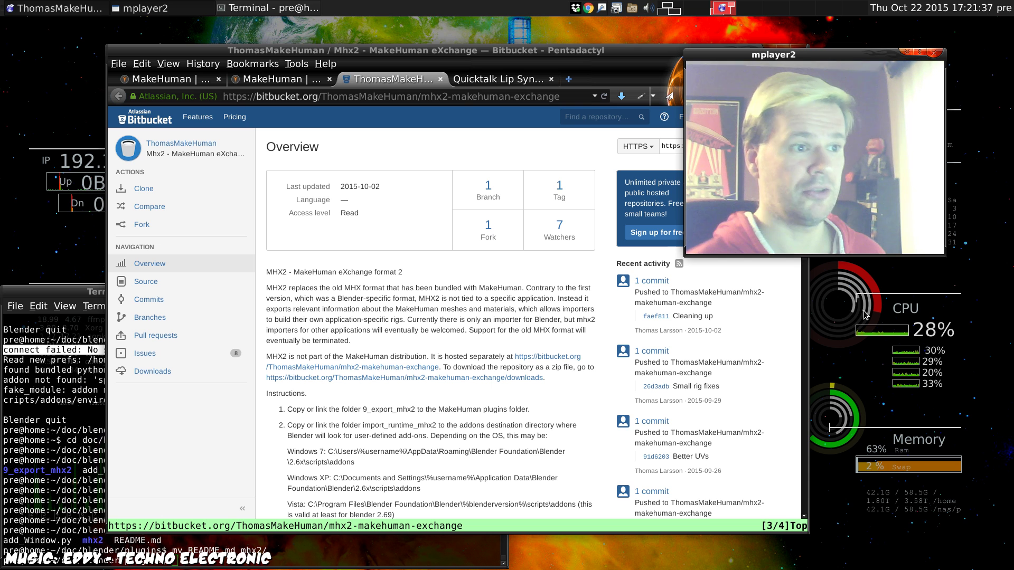
# In the terminal, cd into src/makehuman/makehuman and launch MakeHuman 1.1.0
pyautogui.hotkey('ctrl', 'alt', 'Right')
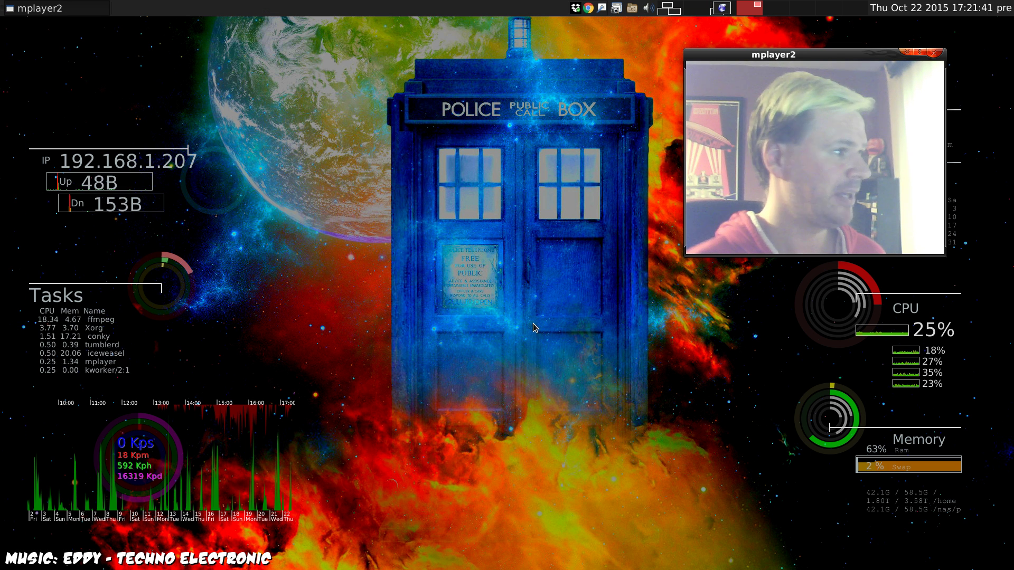
pyautogui.hotkey('ctrl', 'alt', 'Left')
pyautogui.click(71, 478)
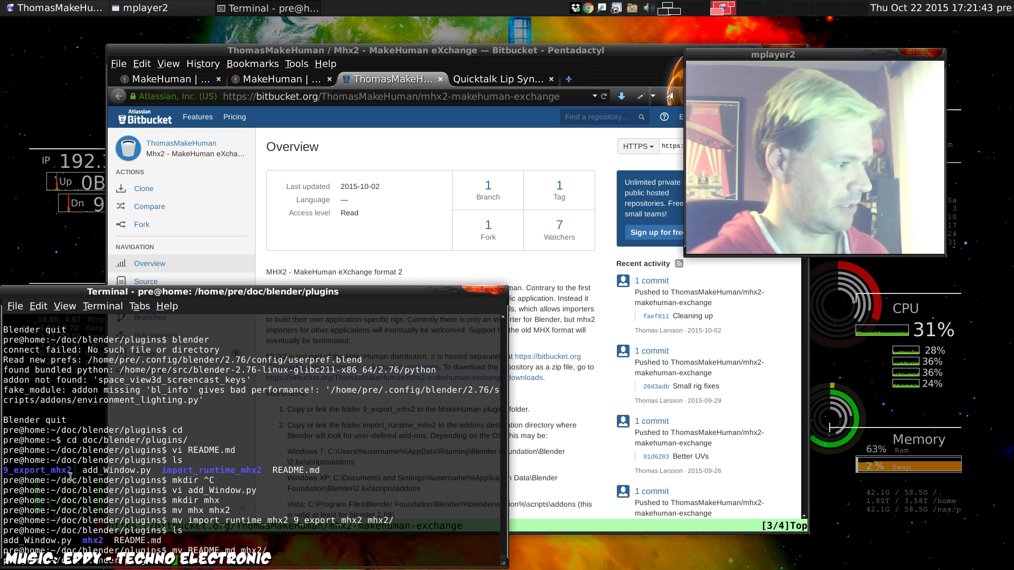
pyautogui.press('Return')
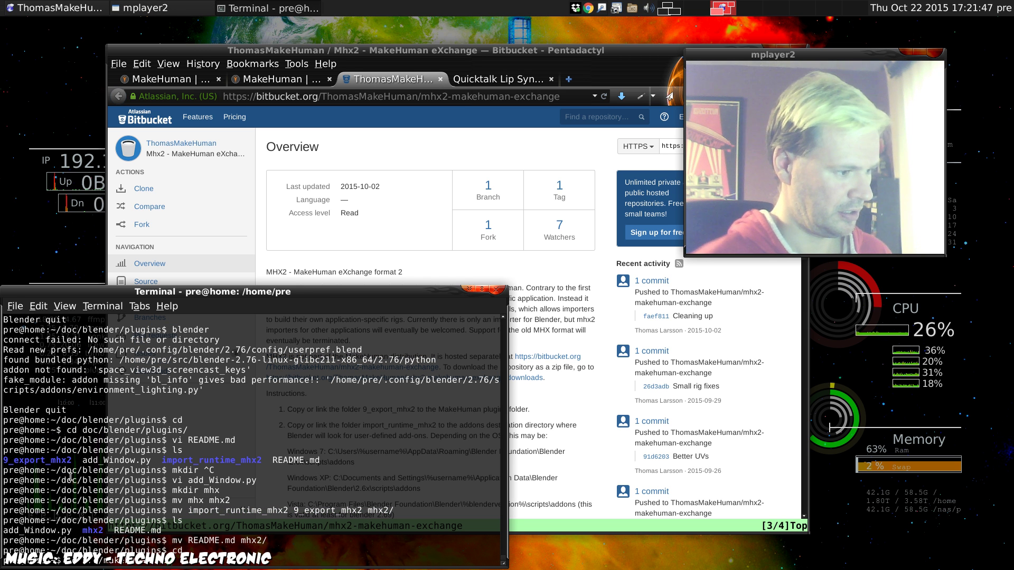
pyautogui.press('Return')
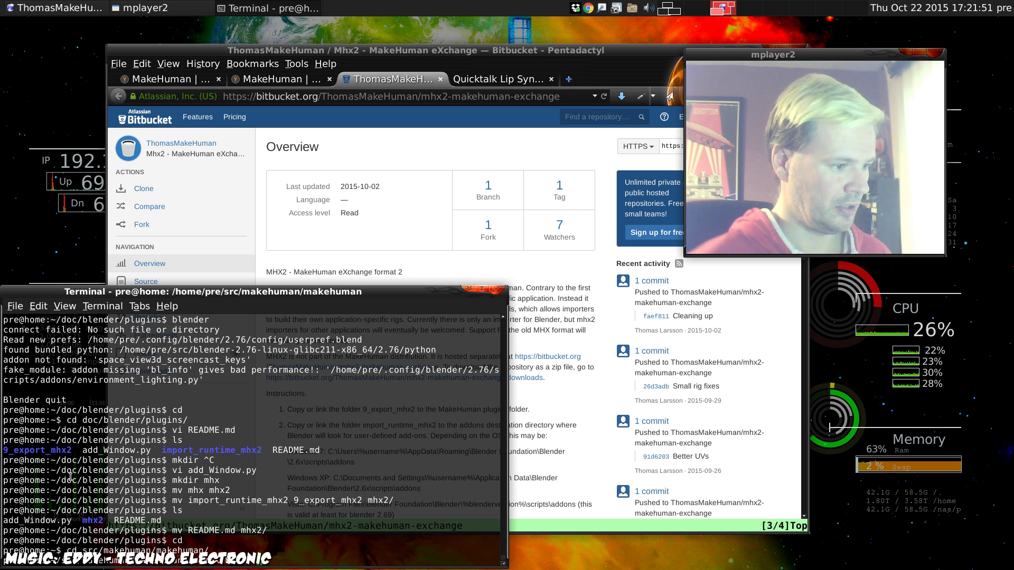
pyautogui.press('Return')
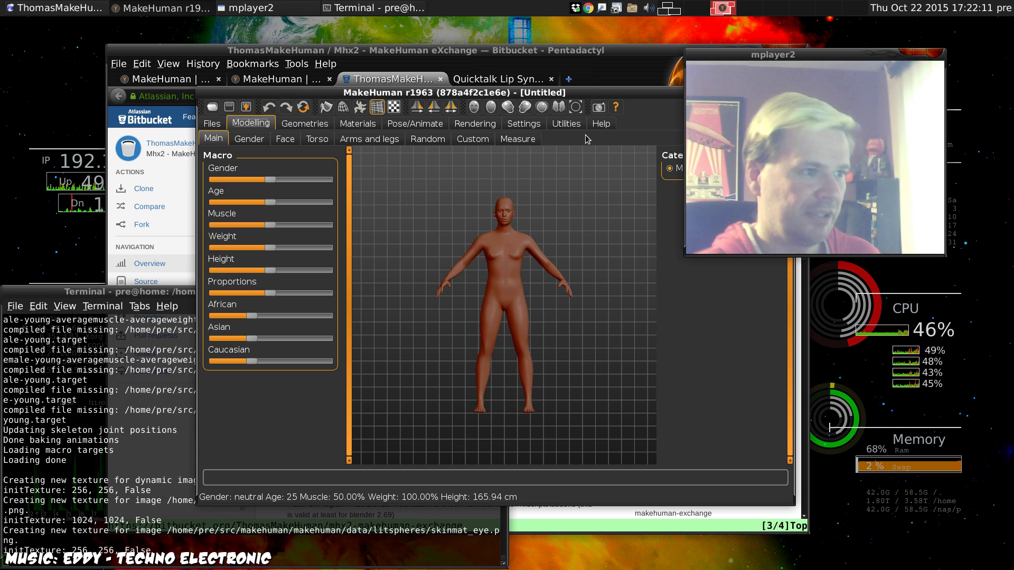
# Set the figure to fully female, age 17, with muscle at 75.70%
pyautogui.moveTo(716, 69); pyautogui.dragTo(748, 57)
pyautogui.moveTo(566, 90); pyautogui.dragTo(460, 115)
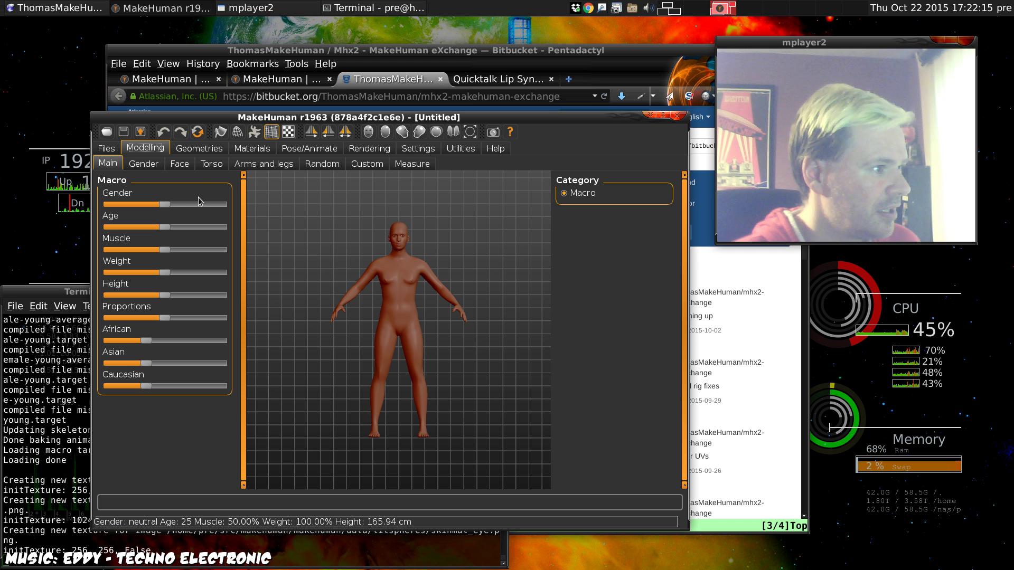
pyautogui.moveTo(166, 207); pyautogui.dragTo(72, 222)
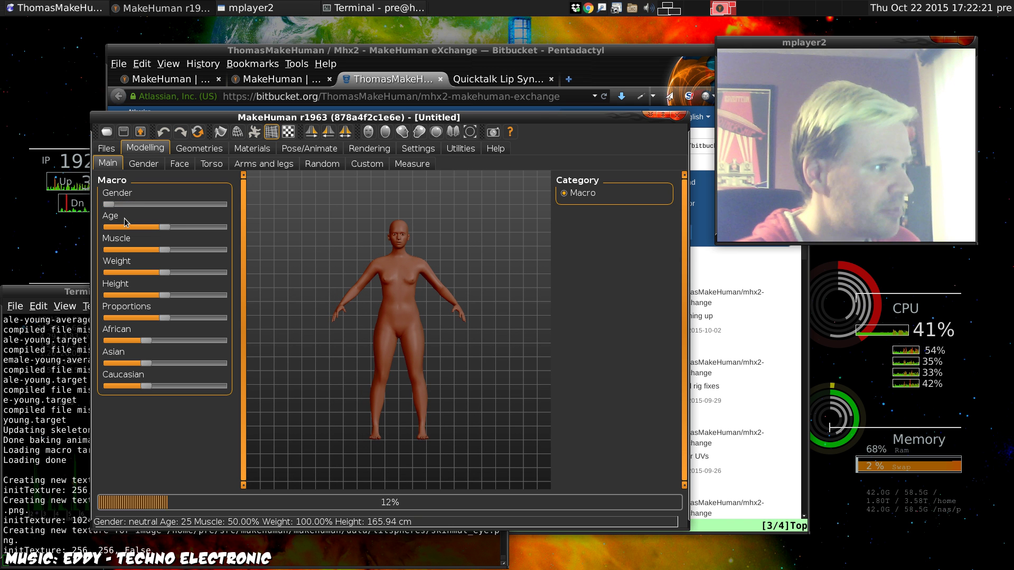
pyautogui.moveTo(168, 227); pyautogui.dragTo(144, 227)
pyautogui.moveTo(48, 236); pyautogui.dragTo(187, 272)
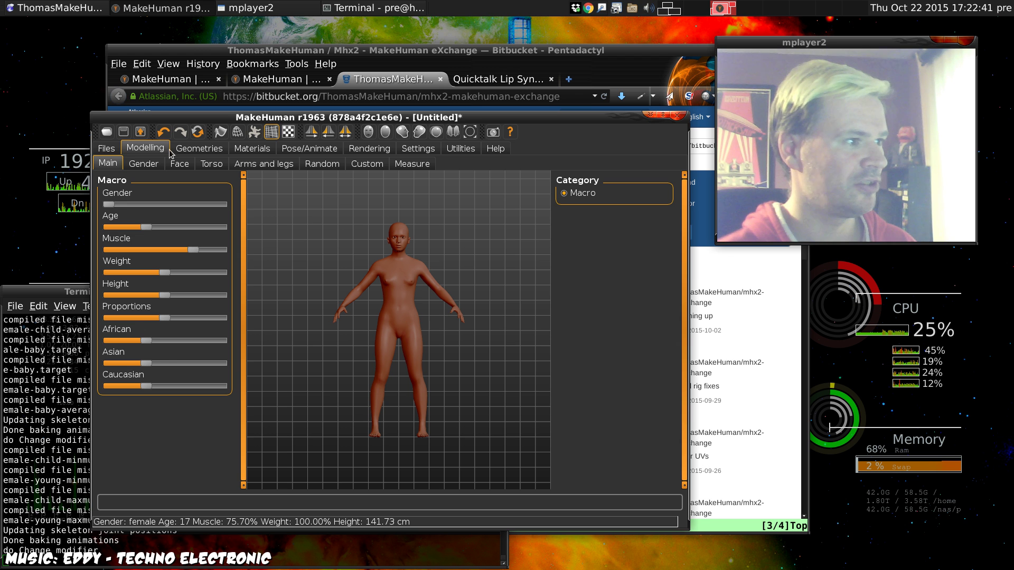
# Apply the Default rig preset from Pose/Animate > Skeleton, giving a 163-bone skeleton
pyautogui.click(146, 167)
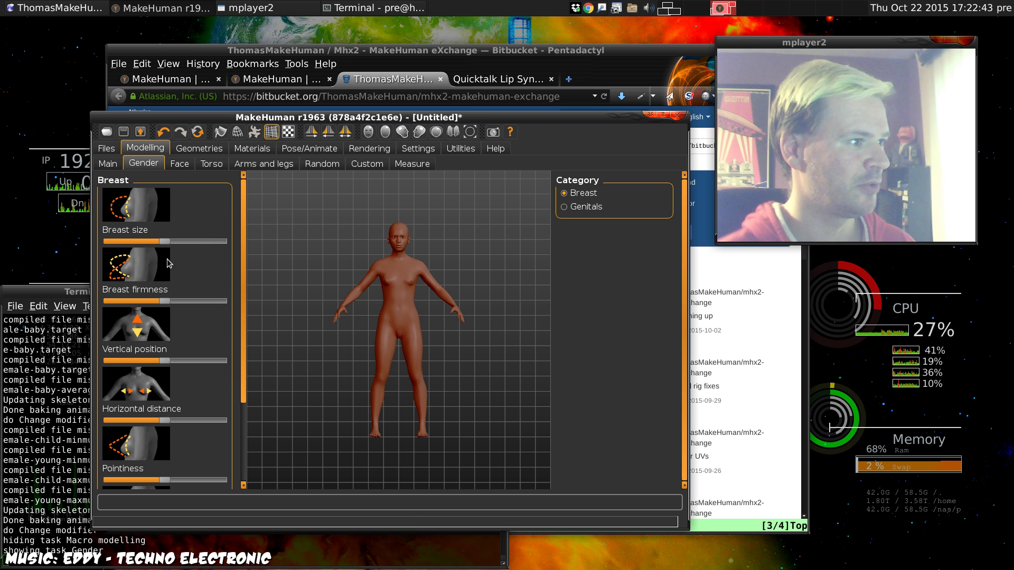
pyautogui.click(179, 164)
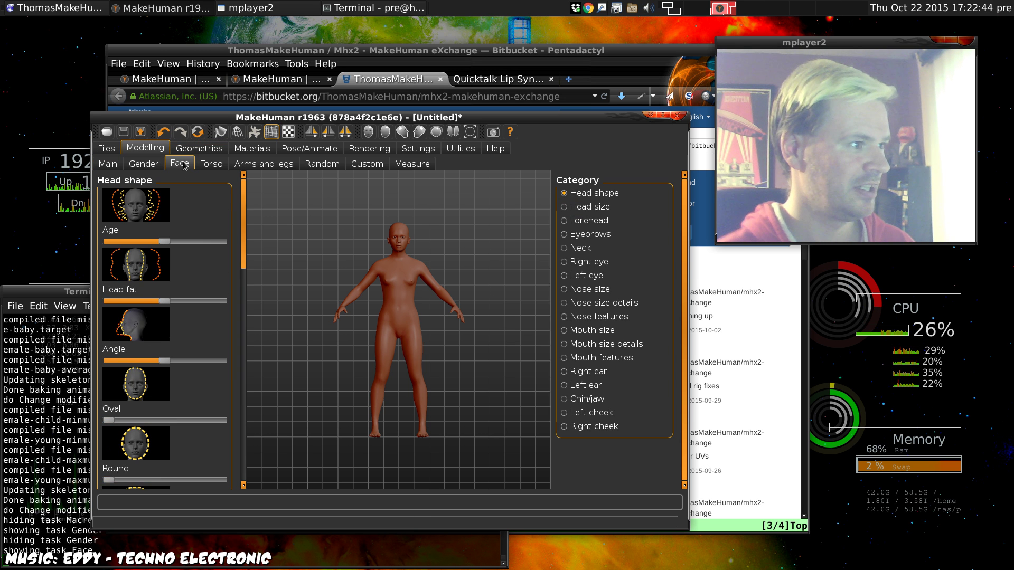
pyautogui.click(211, 164)
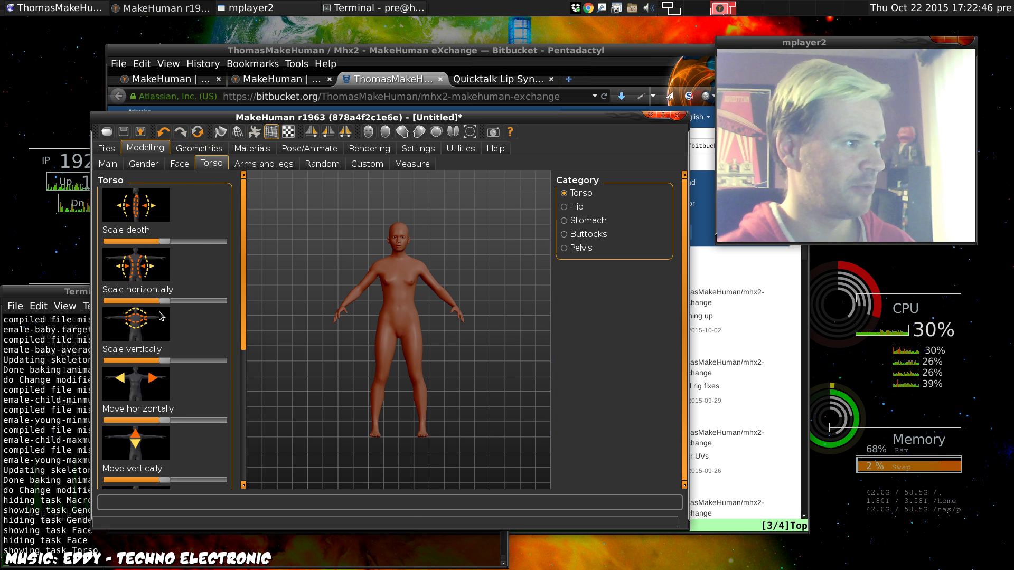
pyautogui.click(306, 148)
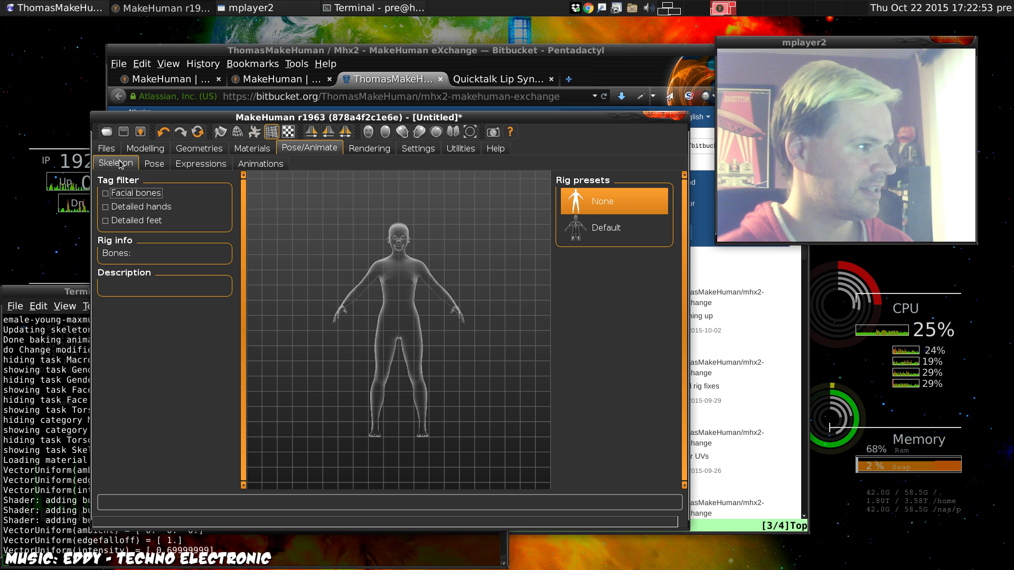
pyautogui.click(577, 233)
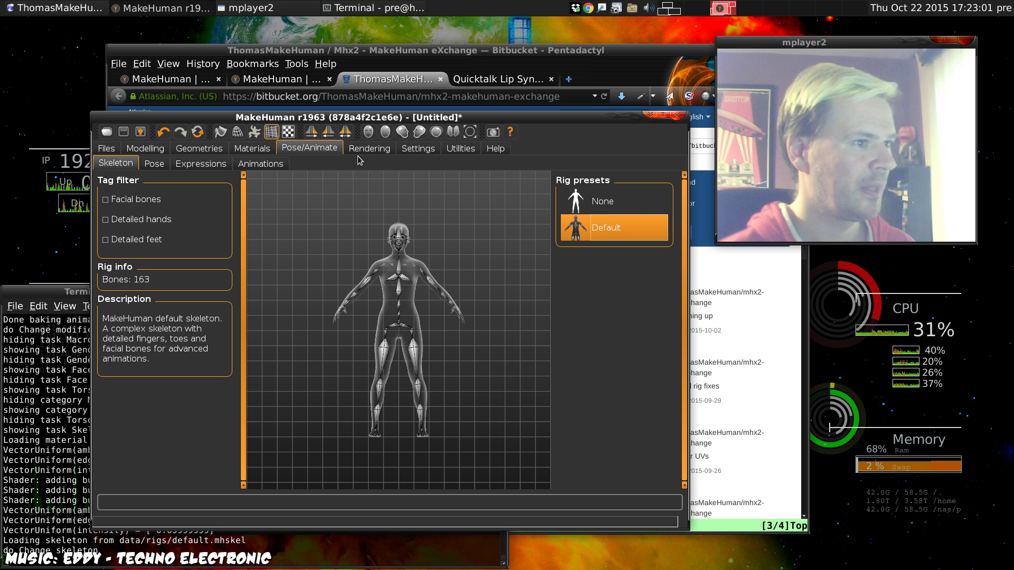
# Choose MakeHuman Exchange (mhx2) as the export format, cancelling the save browser for now
pyautogui.click(107, 149)
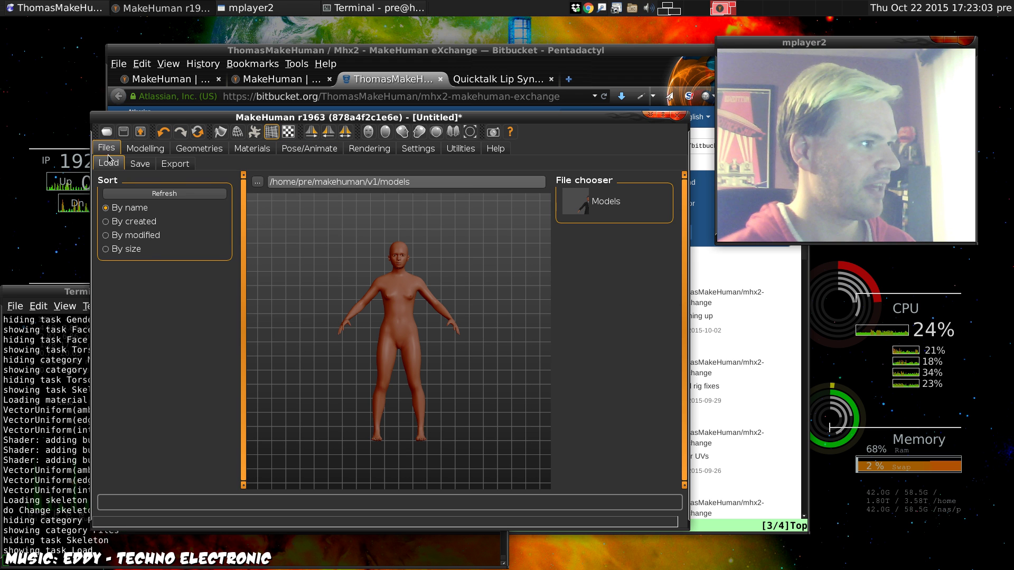
pyautogui.click(176, 164)
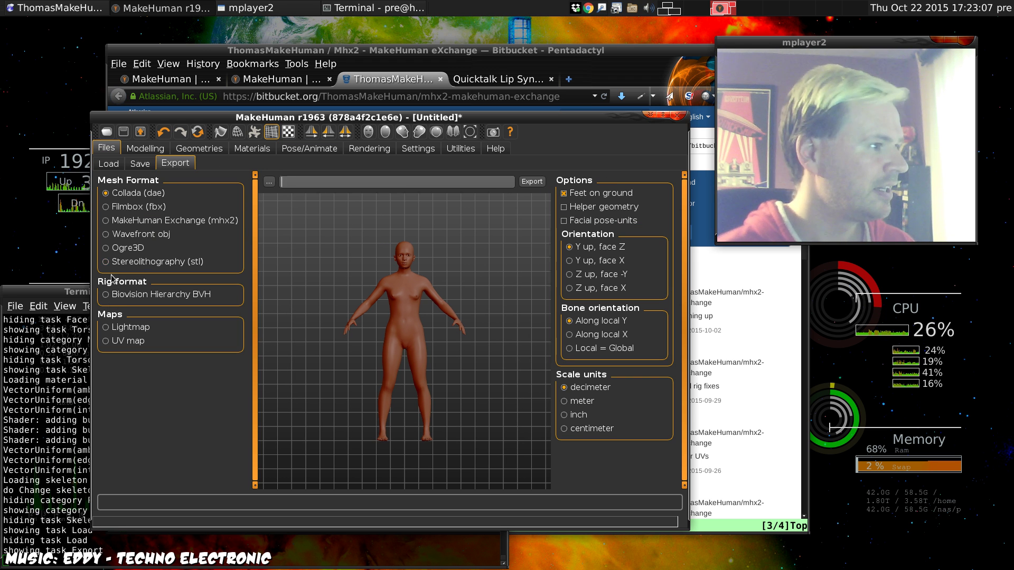
pyautogui.click(108, 221)
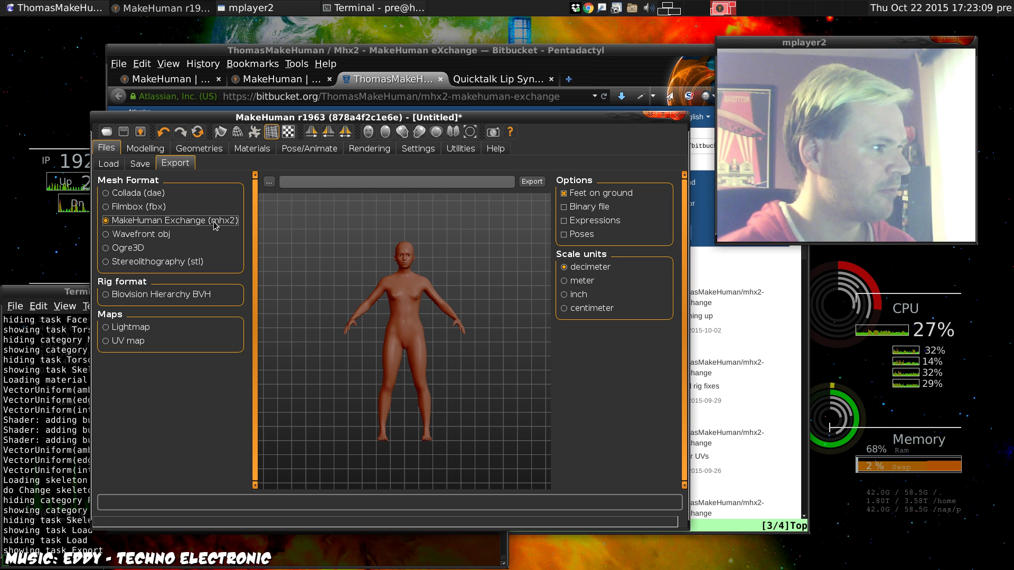
pyautogui.click(269, 182)
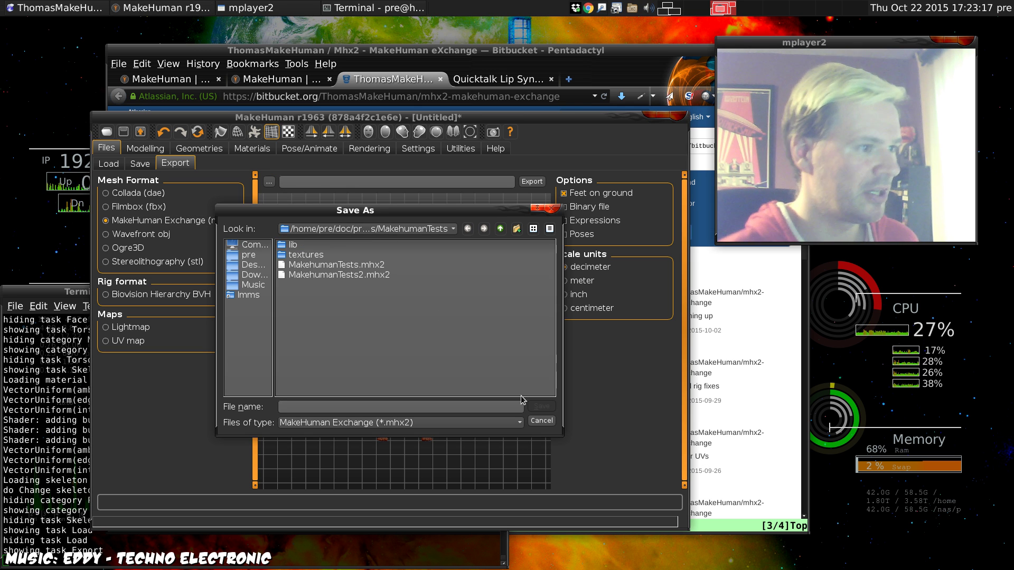
pyautogui.click(541, 421)
pyautogui.click(161, 149)
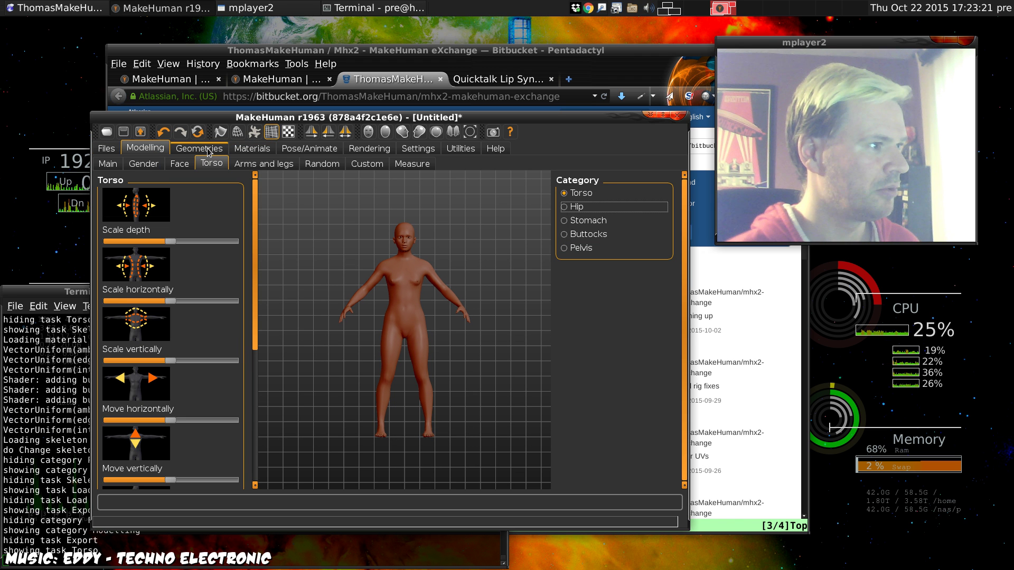
# Add Tshirt02 and the Short01 black shorts from the Clothes library
pyautogui.click(244, 149)
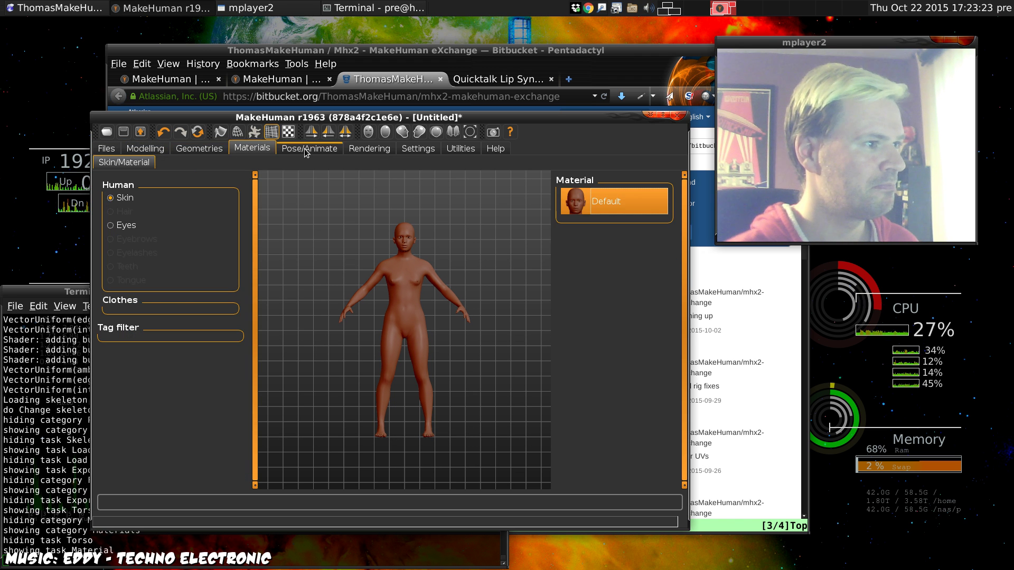
pyautogui.click(199, 148)
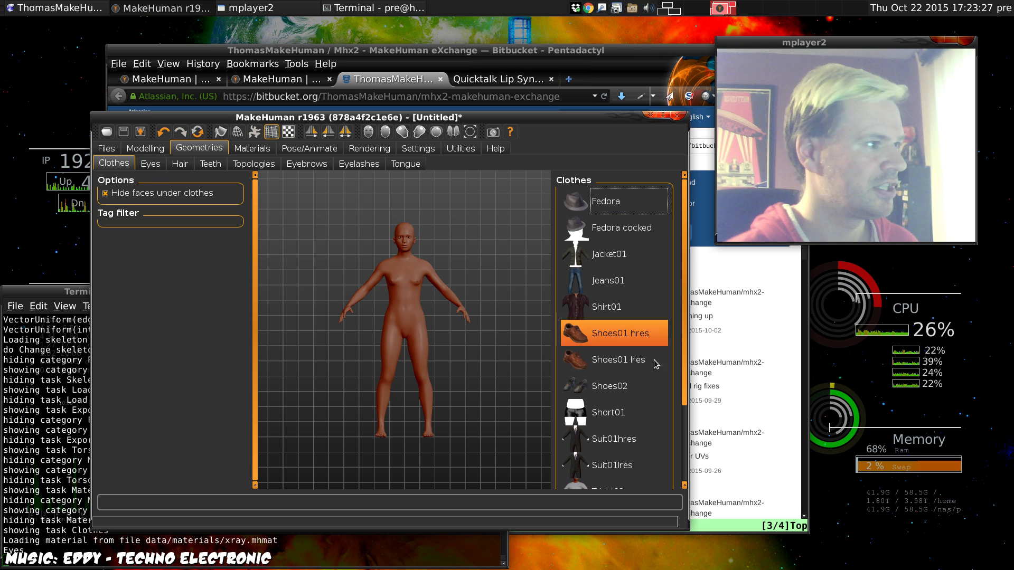
pyautogui.scroll(-2, 685, 297)
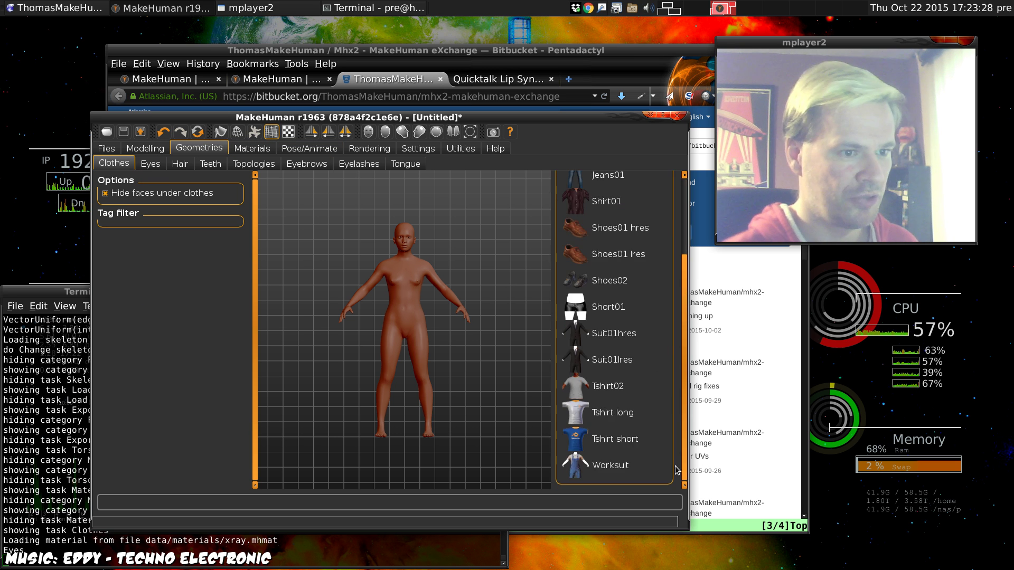
pyautogui.click(591, 391)
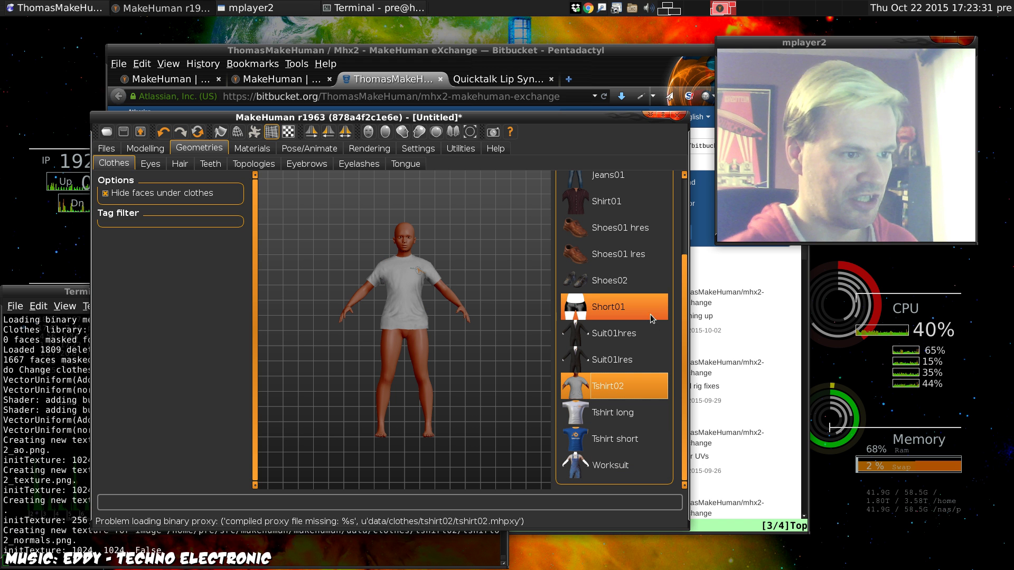
pyautogui.click(600, 309)
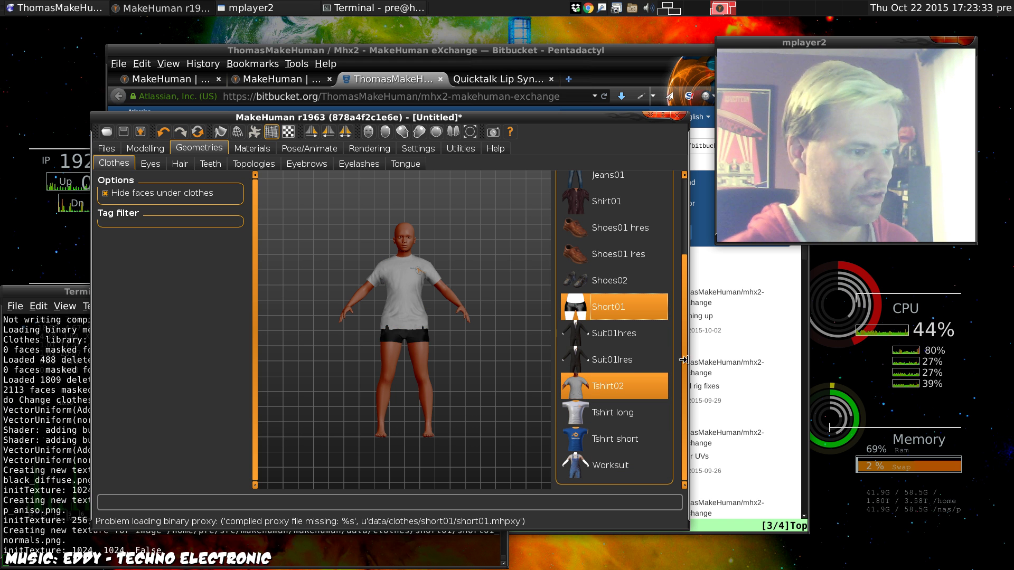
pyautogui.scroll(3, 683, 370)
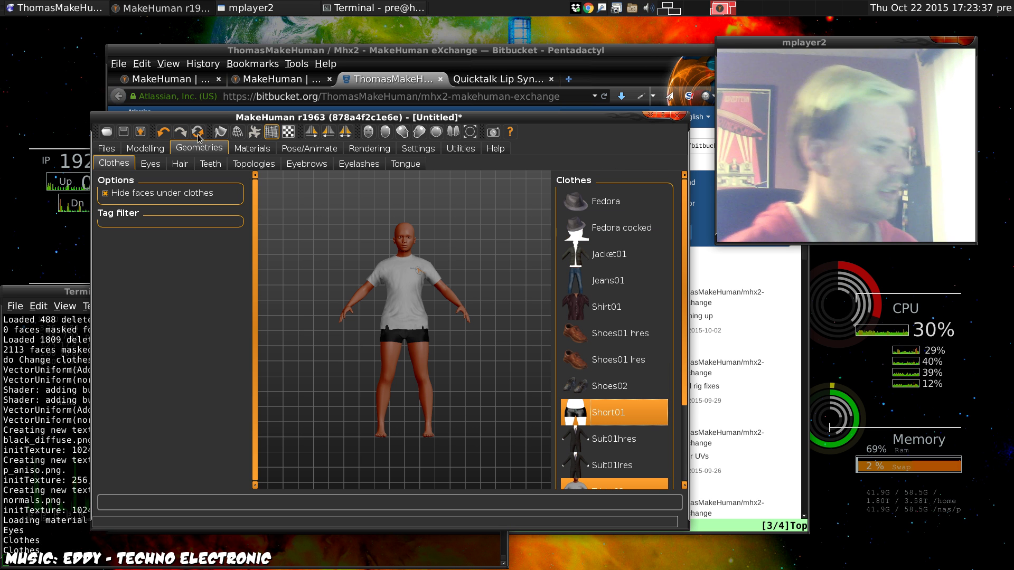
# Export the figure as MakehumanQuicktalkTutorial.mhx2, then close MakeHuman
pyautogui.click(106, 148)
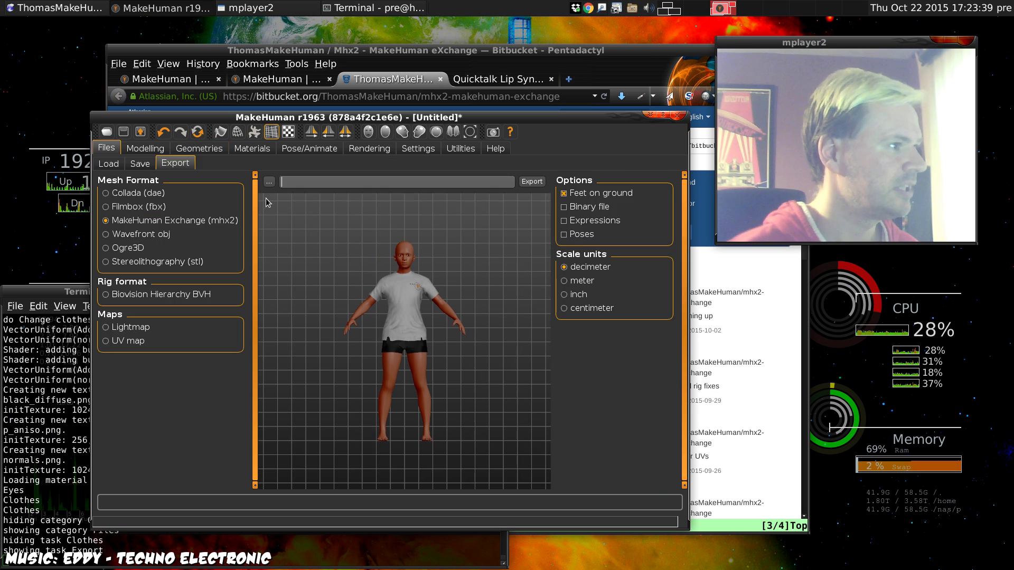
pyautogui.click(270, 182)
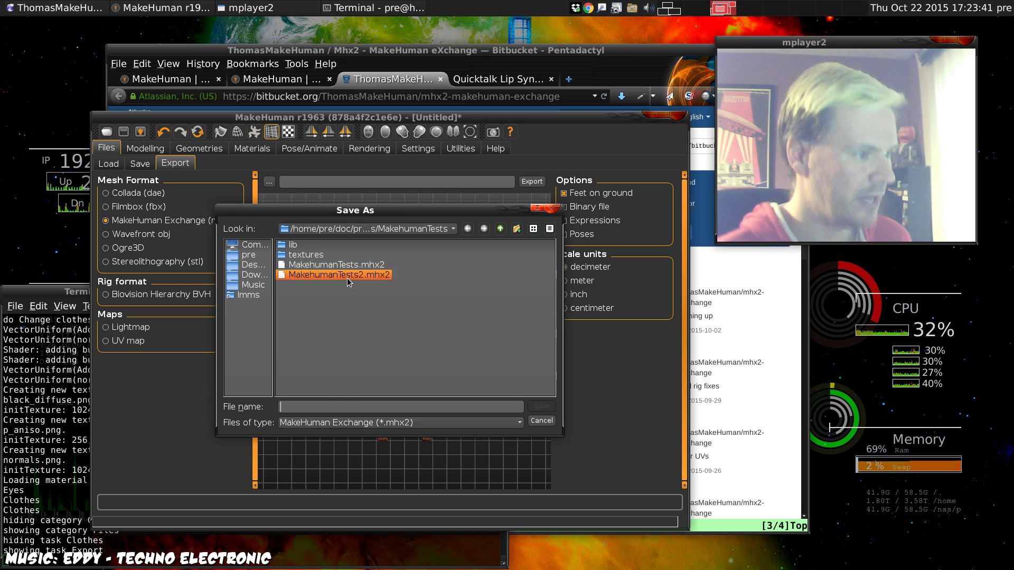
pyautogui.click(329, 406)
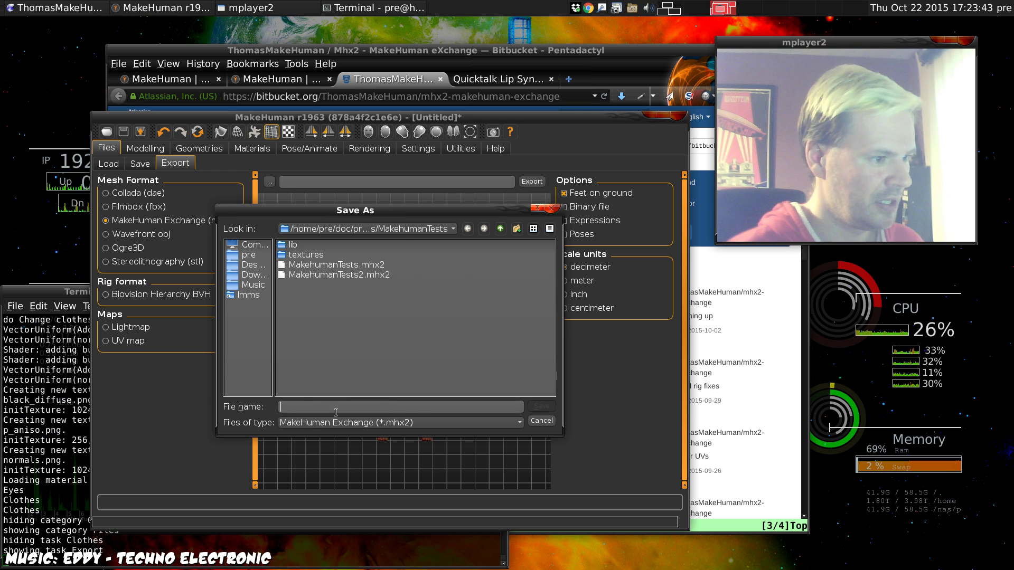
pyautogui.write('Makehuy')
pyautogui.press('BackSpace')
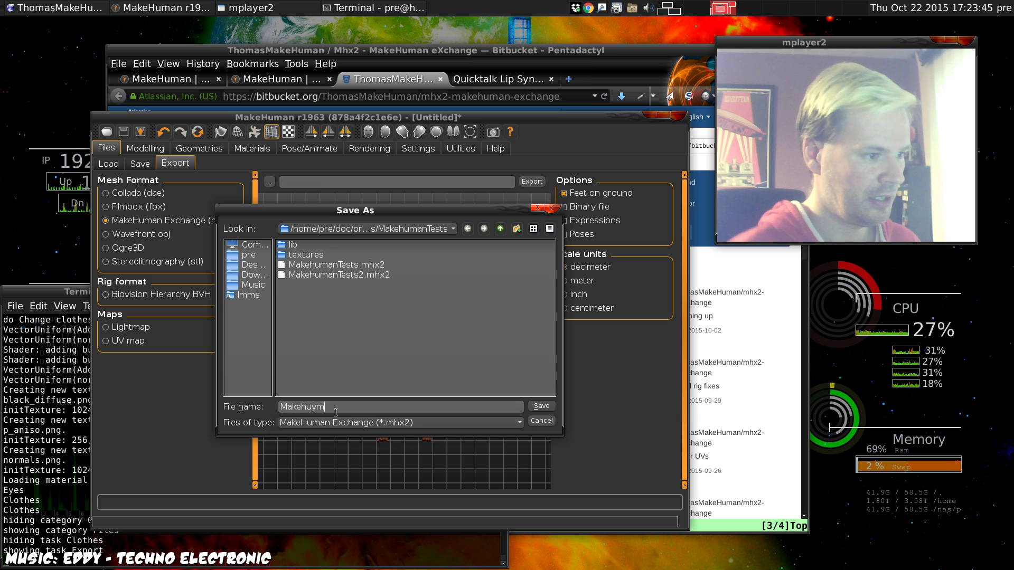
pyautogui.write('manQuicktalkTttorial')
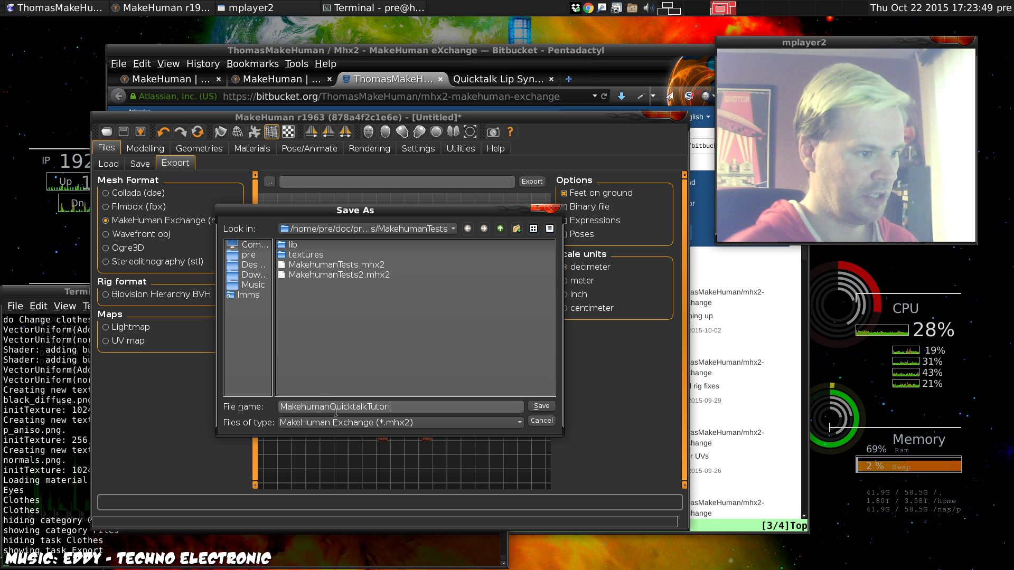
pyautogui.click(545, 406)
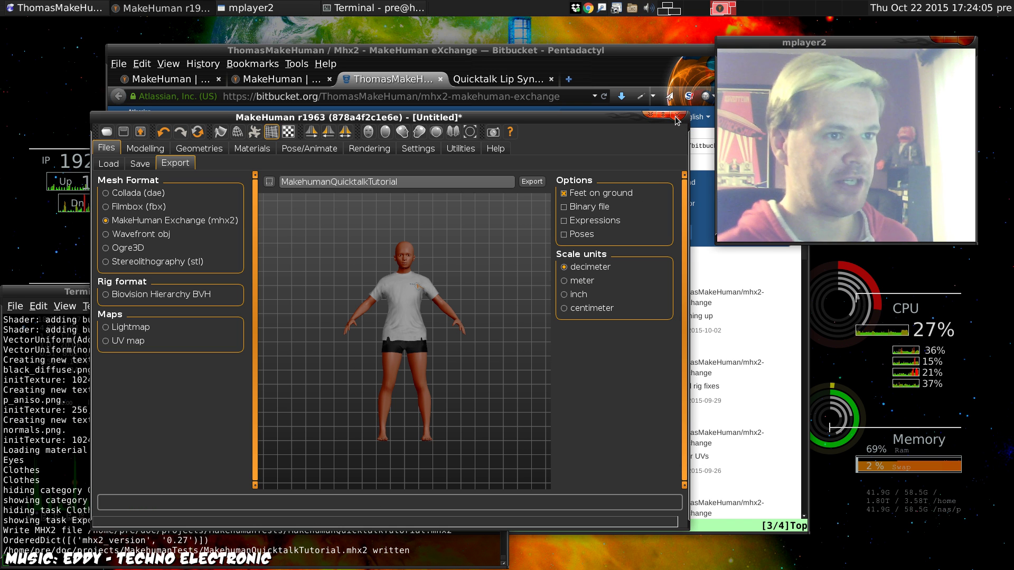
pyautogui.click(676, 117)
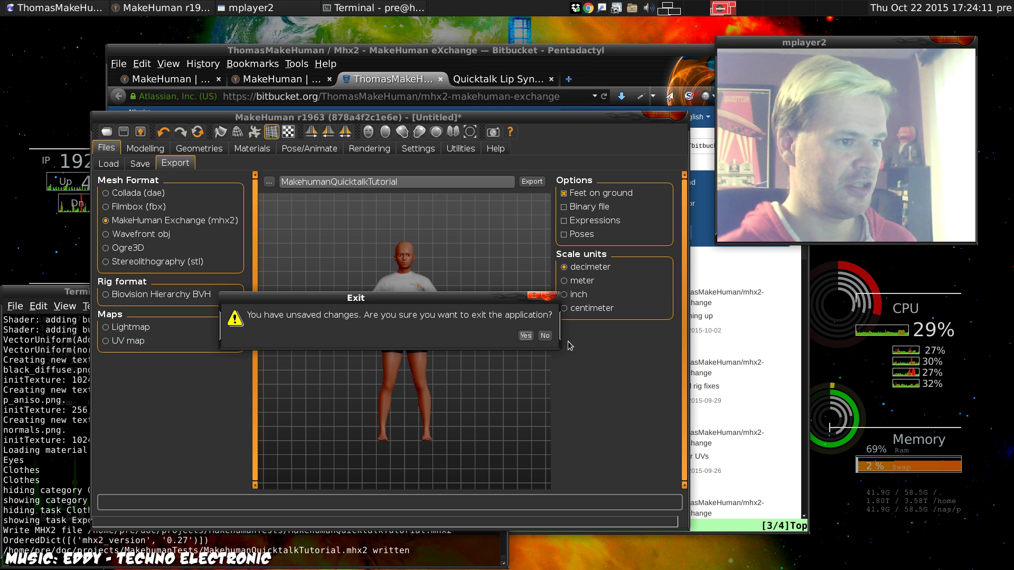
# Keep MakeHuman running and start Blender 2.76 on its empty default scene
pyautogui.click(544, 336)
pyautogui.moveTo(8, 203)
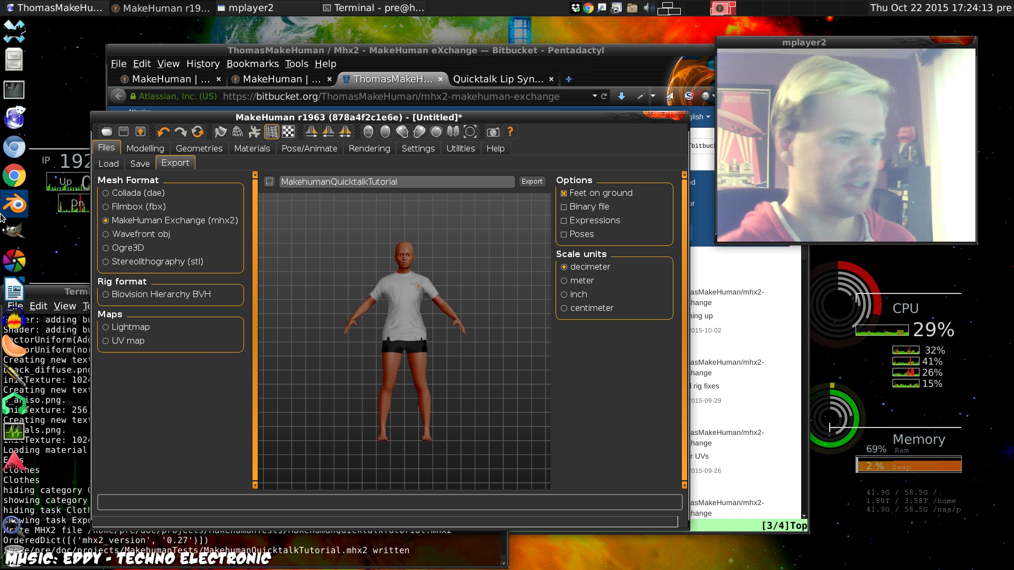
pyautogui.click(8, 204)
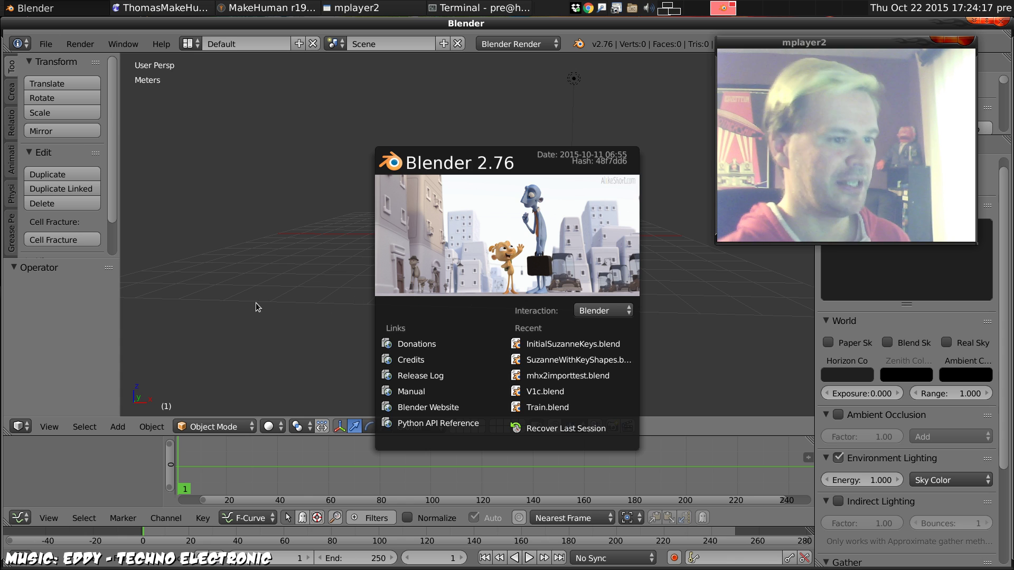
pyautogui.click(270, 327)
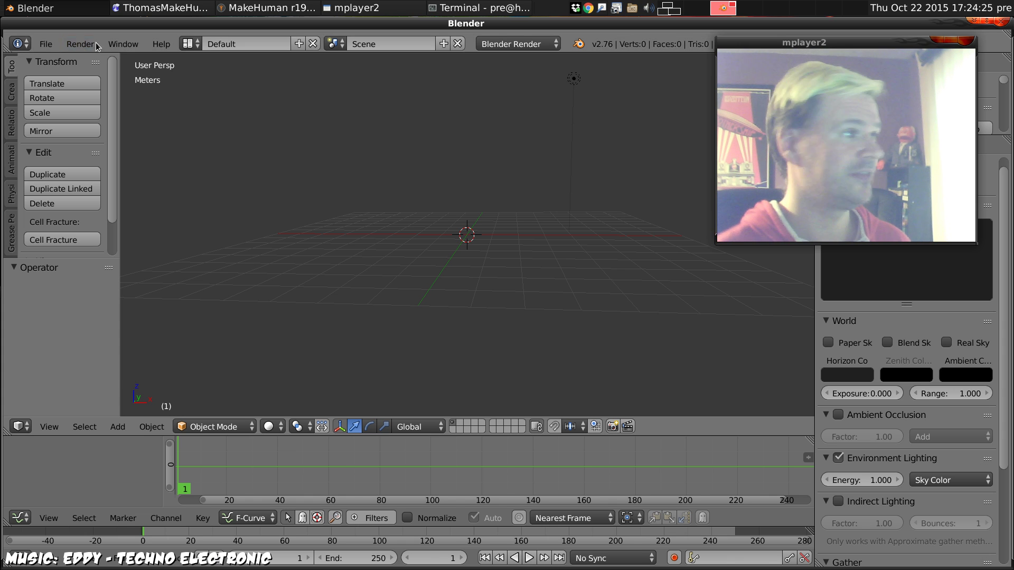
pyautogui.click(51, 45)
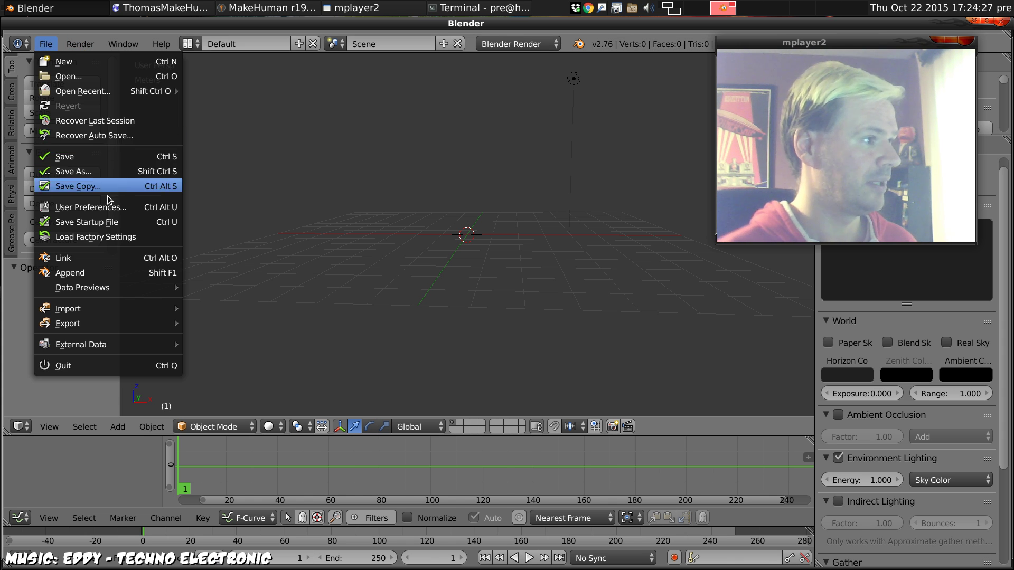
pyautogui.click(111, 210)
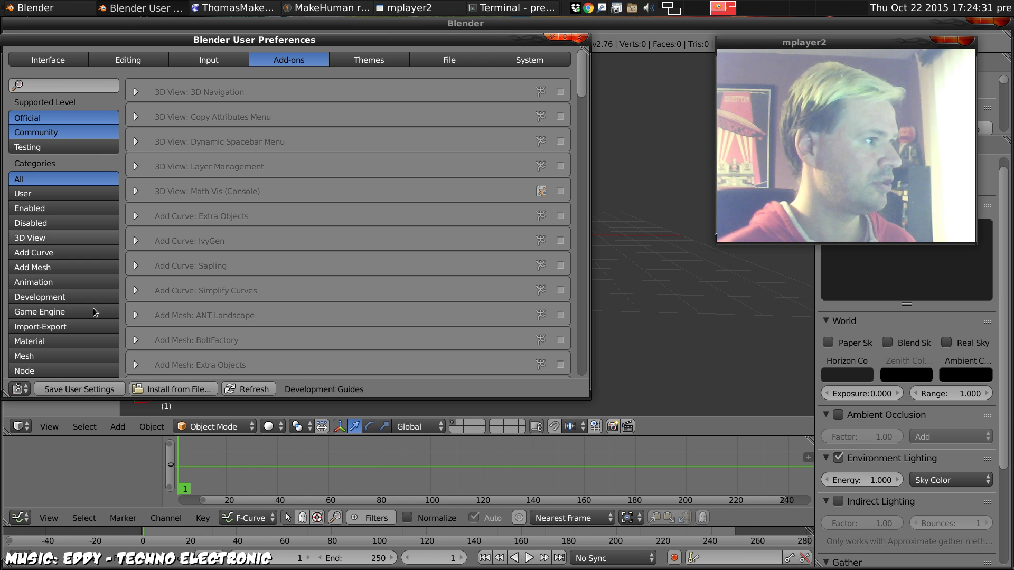
pyautogui.click(180, 389)
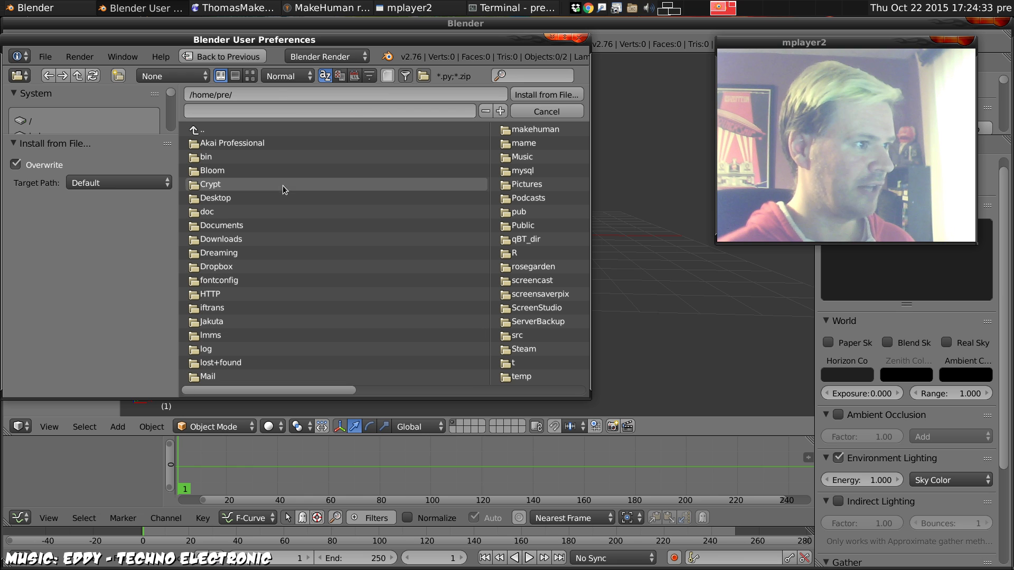
pyautogui.click(263, 97)
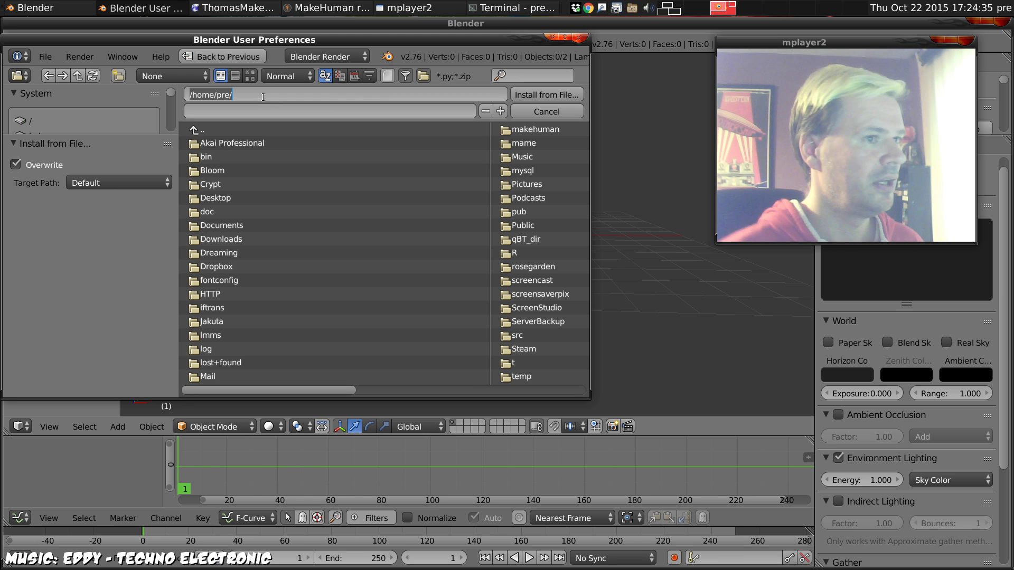
pyautogui.press('Return')
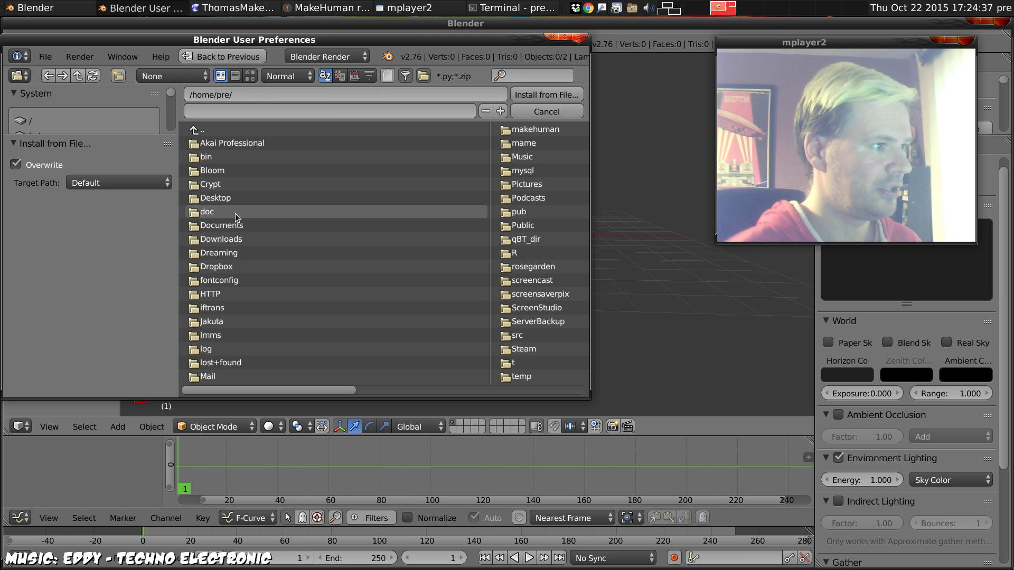
pyautogui.click(205, 212)
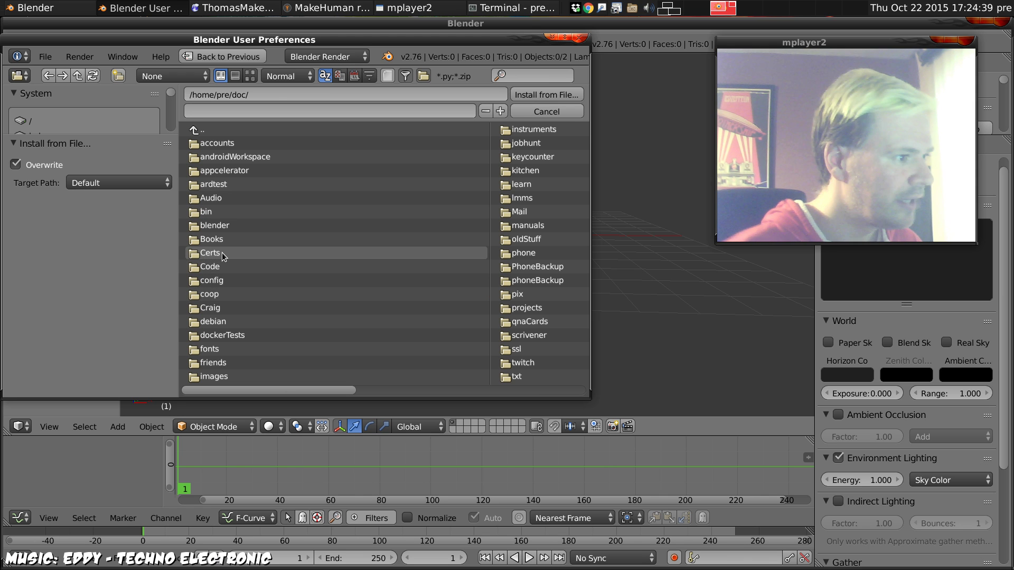
pyautogui.click(197, 226)
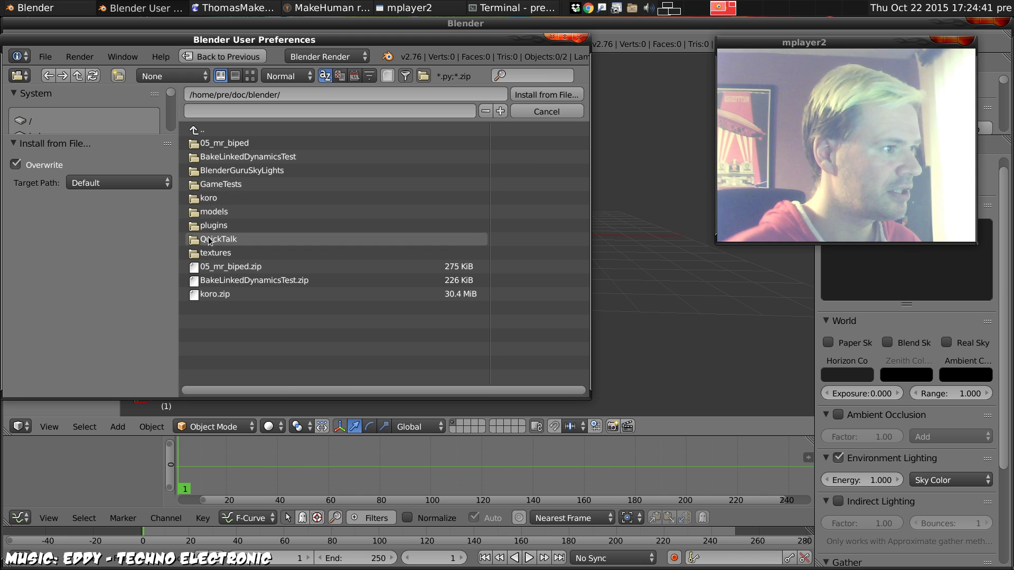
pyautogui.click(194, 226)
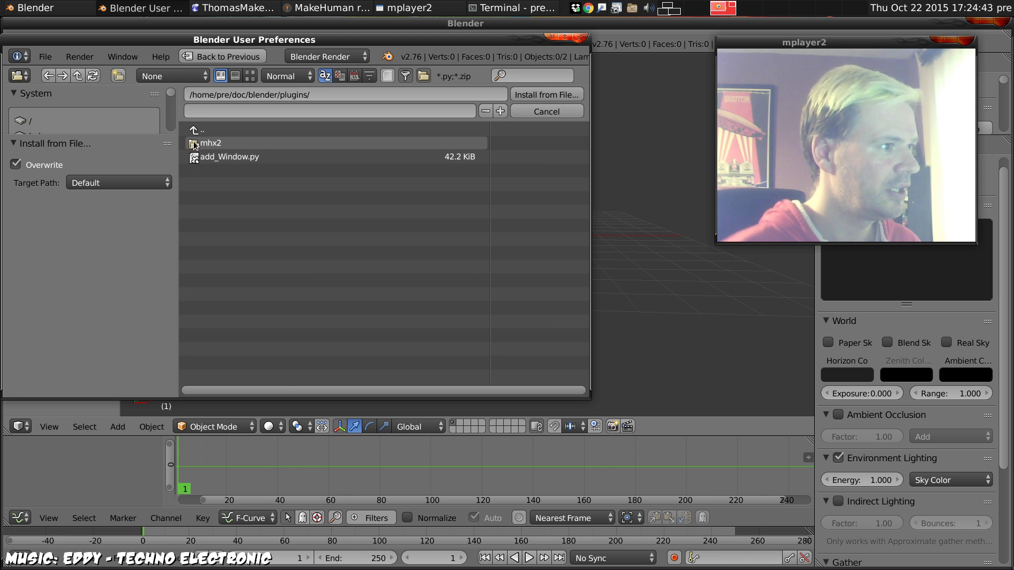
pyautogui.click(196, 144)
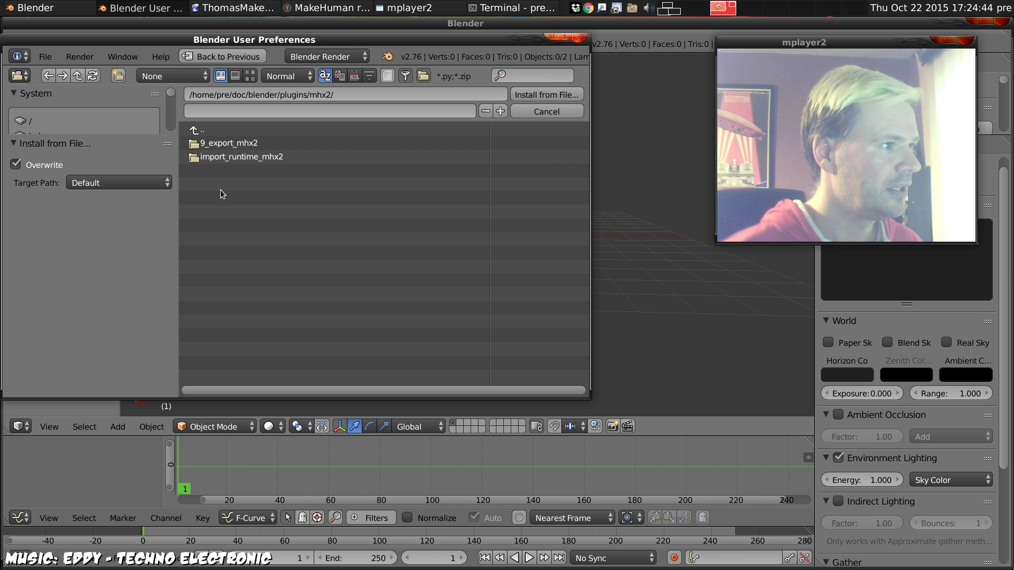
pyautogui.click(194, 157)
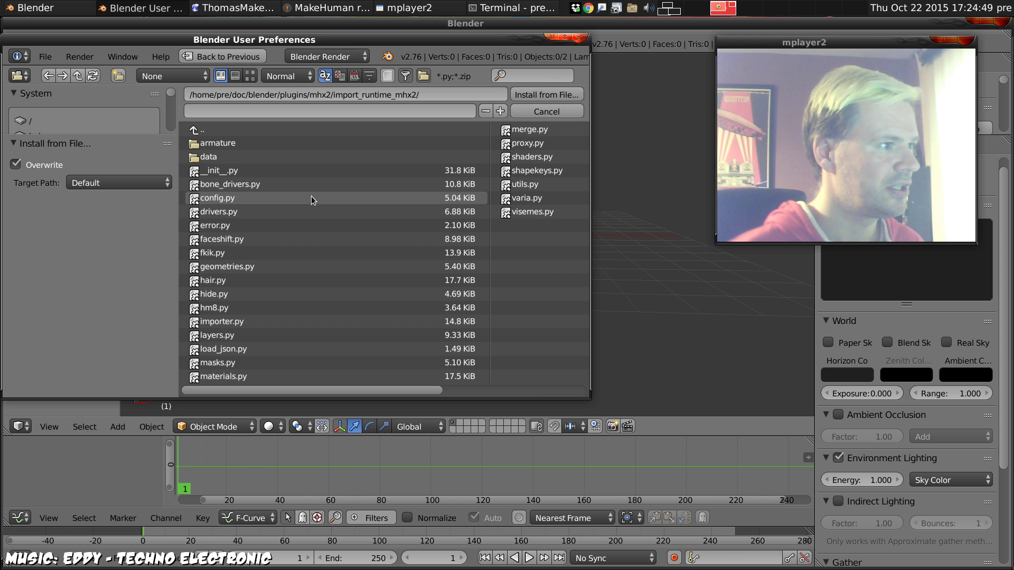
pyautogui.scroll(-1, 375, 245)
pyautogui.scroll(1, 368, 242)
pyautogui.click(203, 131)
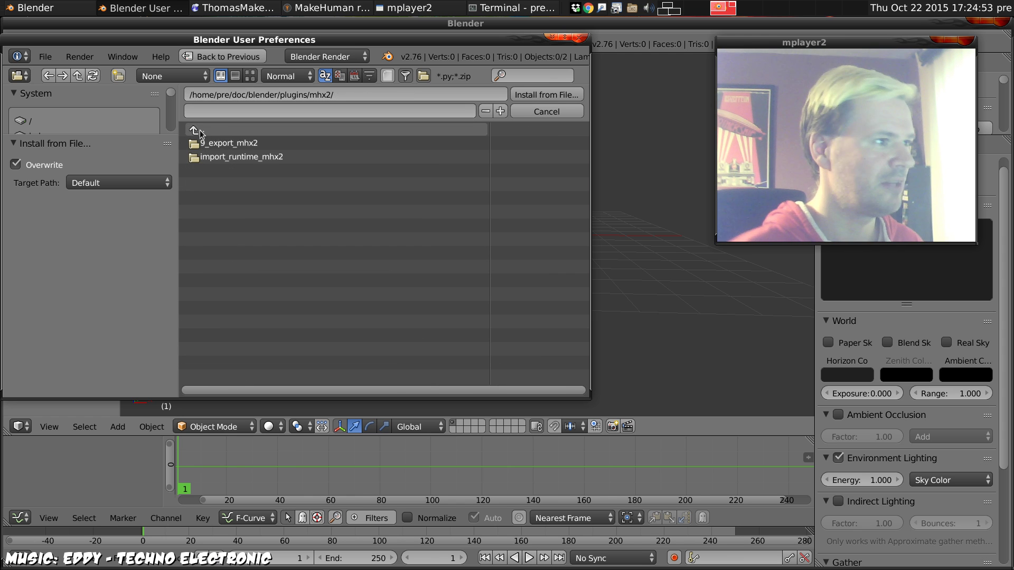
pyautogui.click(546, 112)
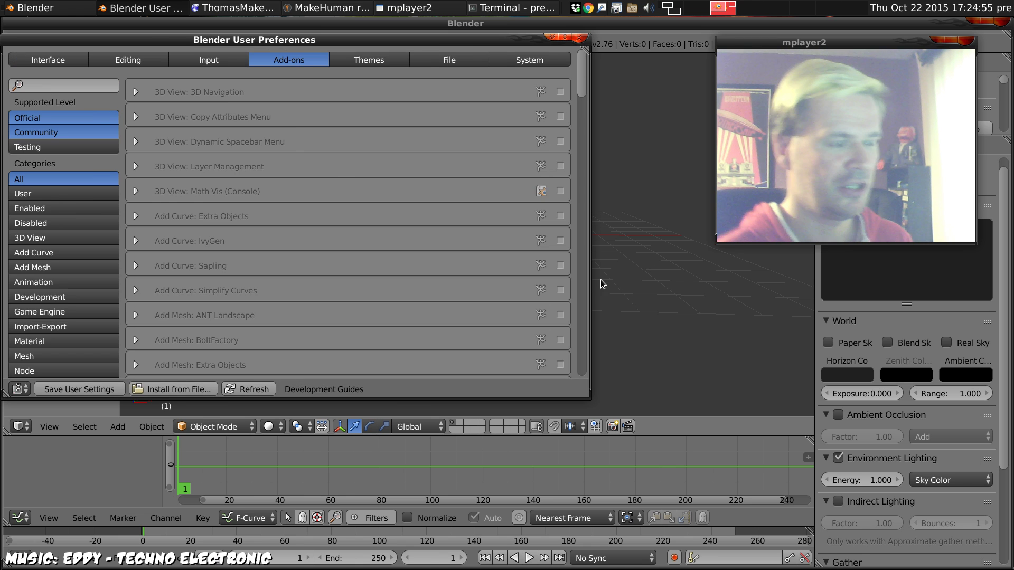
# In the plugins file manager, navigate to the hidden /home/pre/.config folder
pyautogui.hotkey('ctrl', 'alt', 'Right')
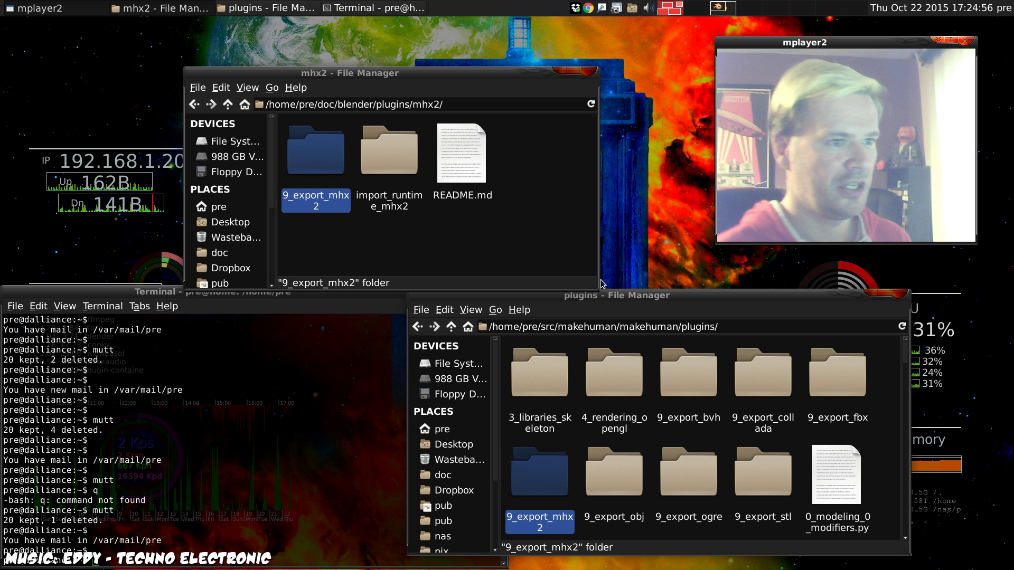
pyautogui.click(591, 310)
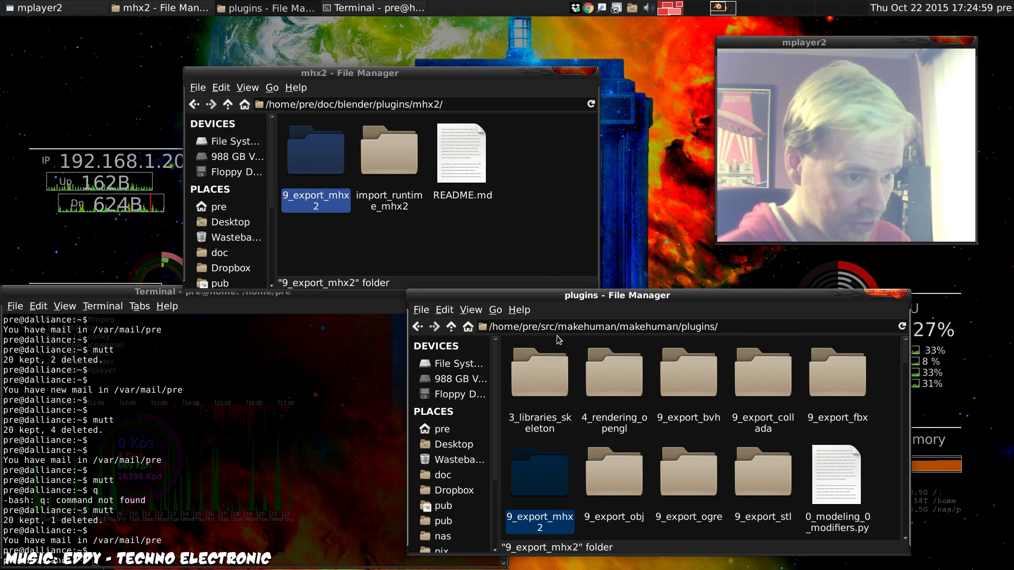
pyautogui.moveTo(545, 327); pyautogui.dragTo(835, 375)
pyautogui.press('BackSpace')
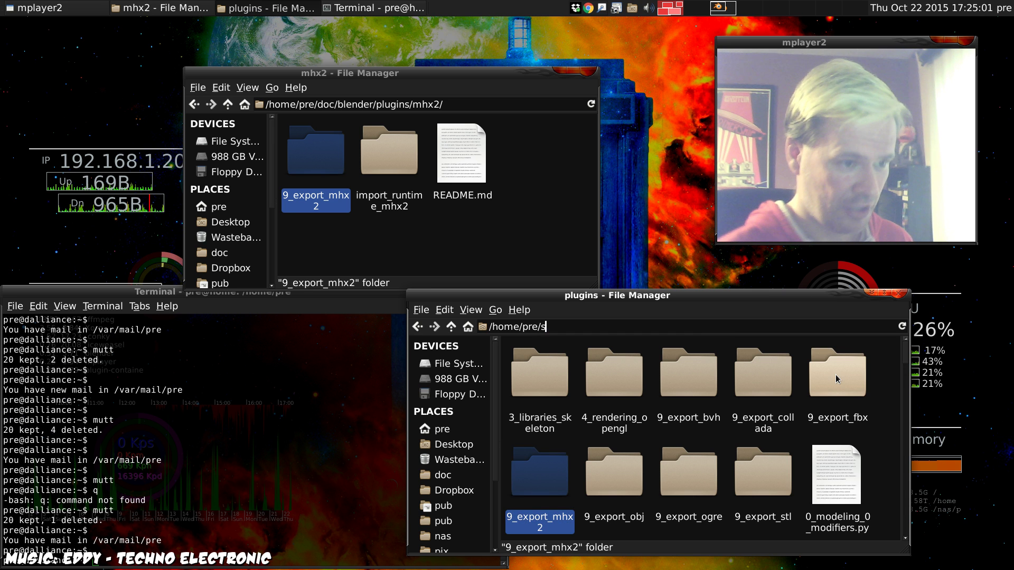
pyautogui.press('Return')
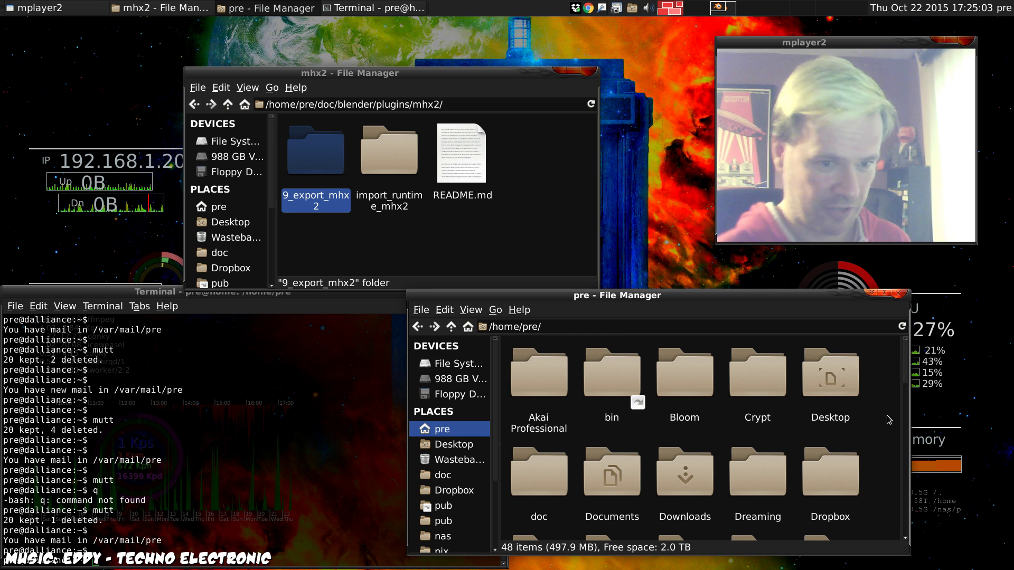
pyautogui.write('.config')
pyautogui.press('Escape')
pyautogui.click(583, 328)
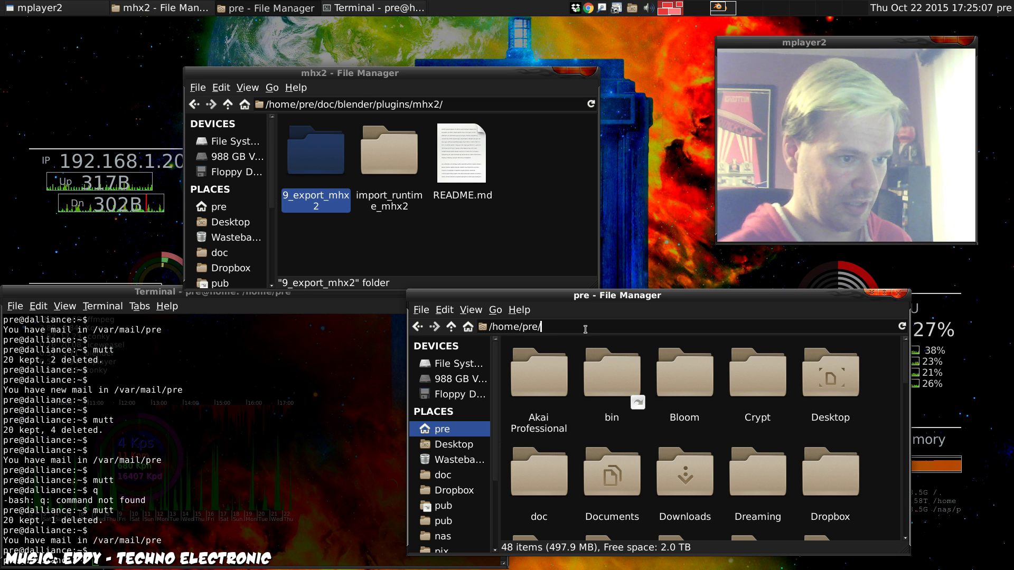
pyautogui.write('.confiug')
pyautogui.press('BackSpace')
pyautogui.press('BackSpace')
pyautogui.write('g')
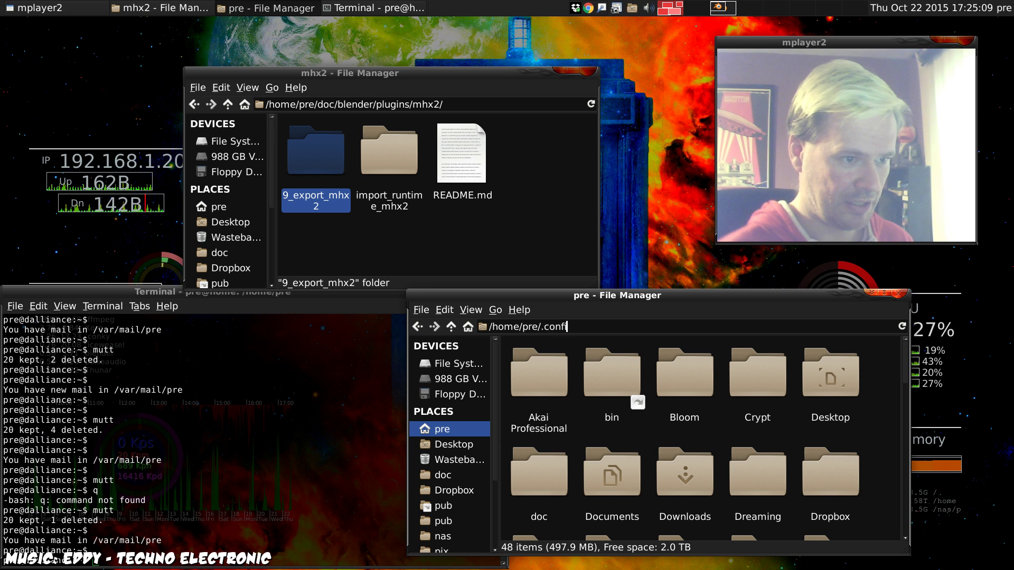
pyautogui.press('Return')
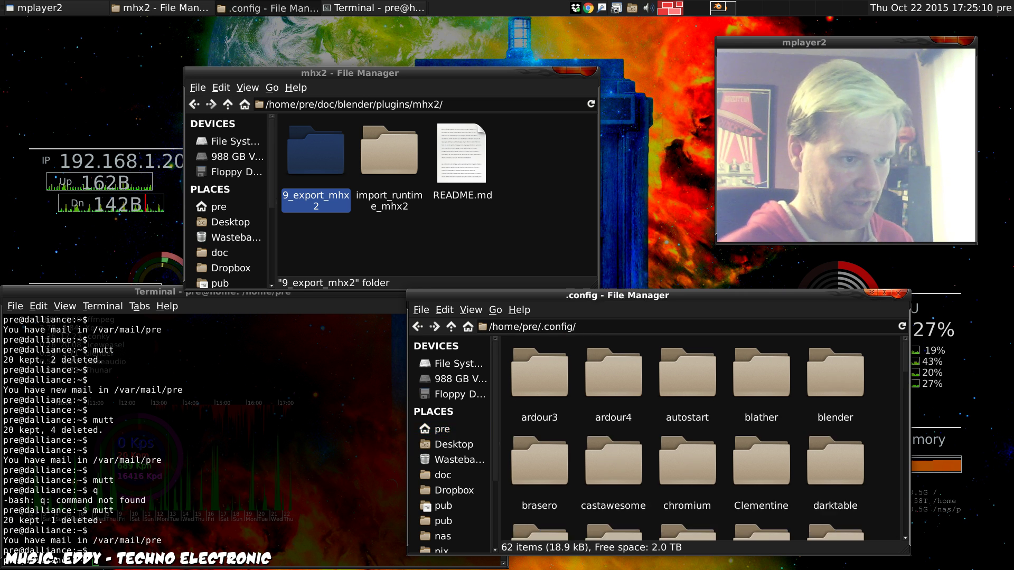
# Open the blender/2.76/scripts/addons folder inside .config
pyautogui.doubleClick(834, 376)
pyautogui.doubleClick(612, 464)
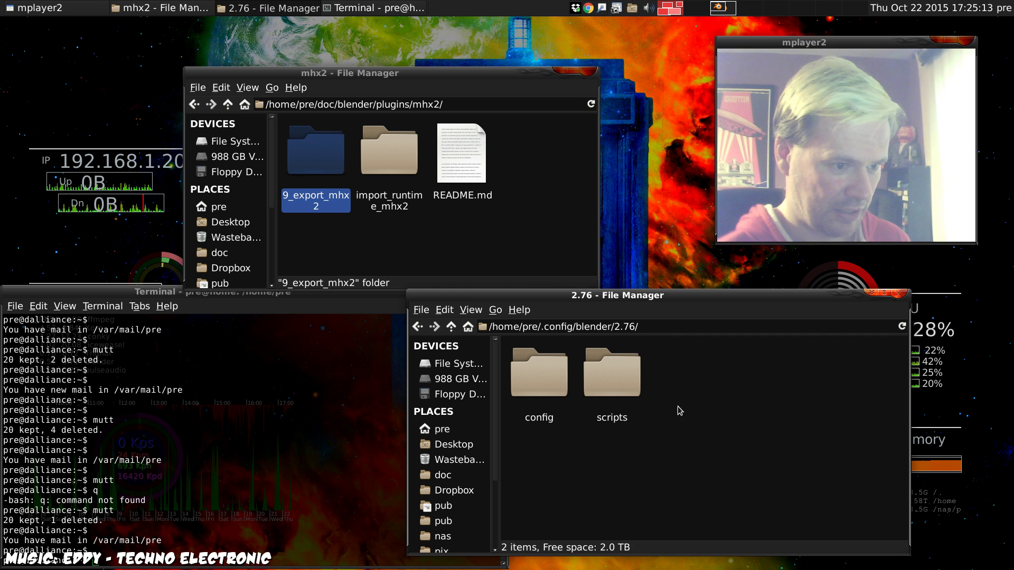
pyautogui.click(622, 386)
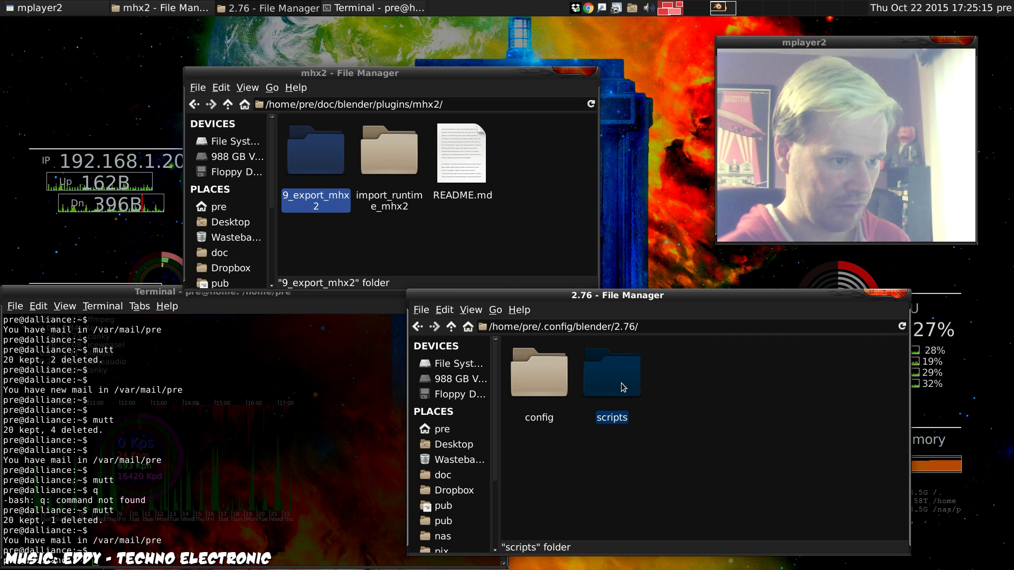
pyautogui.doubleClick(622, 387)
pyautogui.click(542, 380)
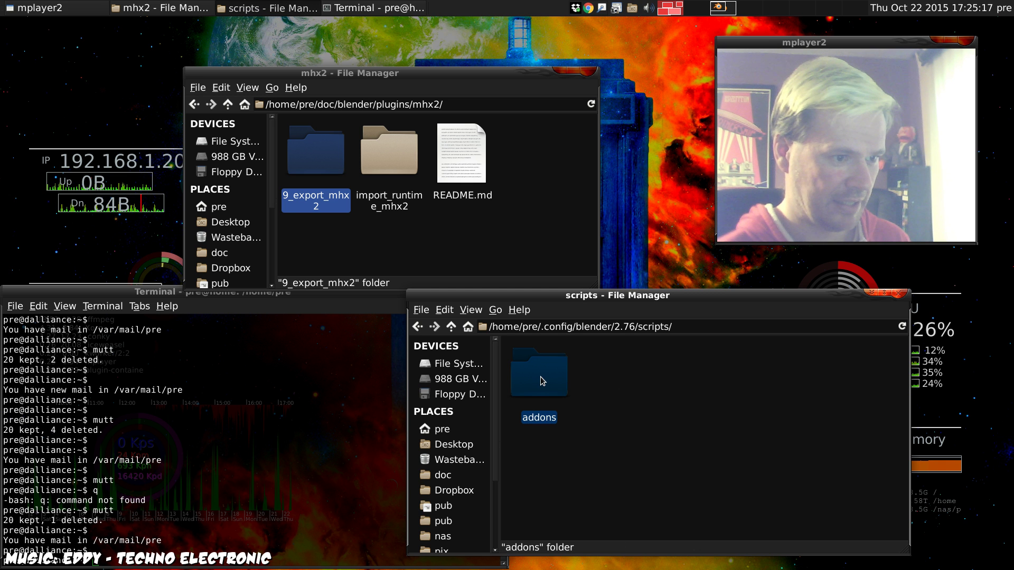
pyautogui.doubleClick(542, 382)
# Drag import_runtime_mhx2 from the mhx2 window into the addons folder
pyautogui.click(402, 168)
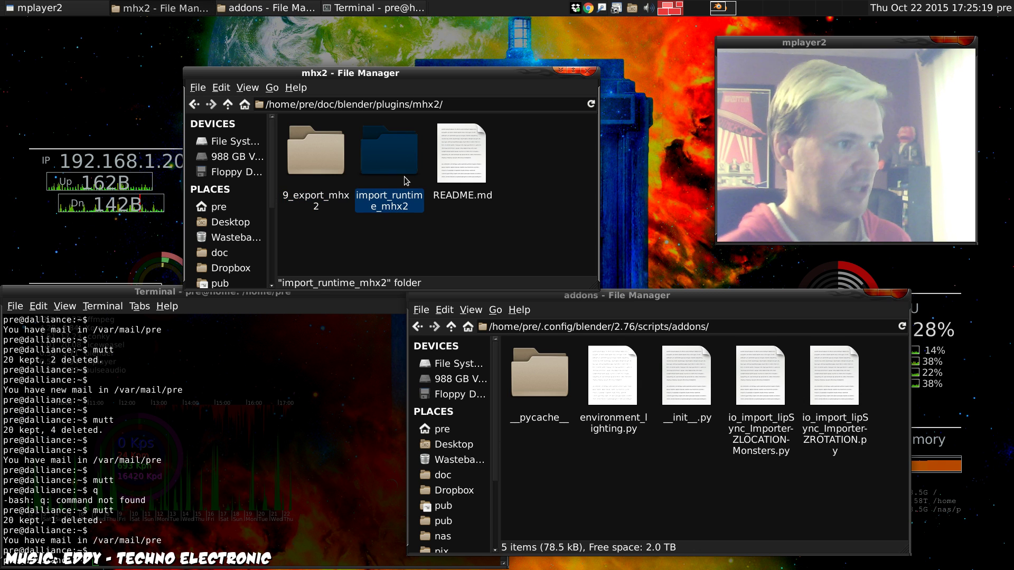
pyautogui.moveTo(390, 151); pyautogui.dragTo(602, 498)
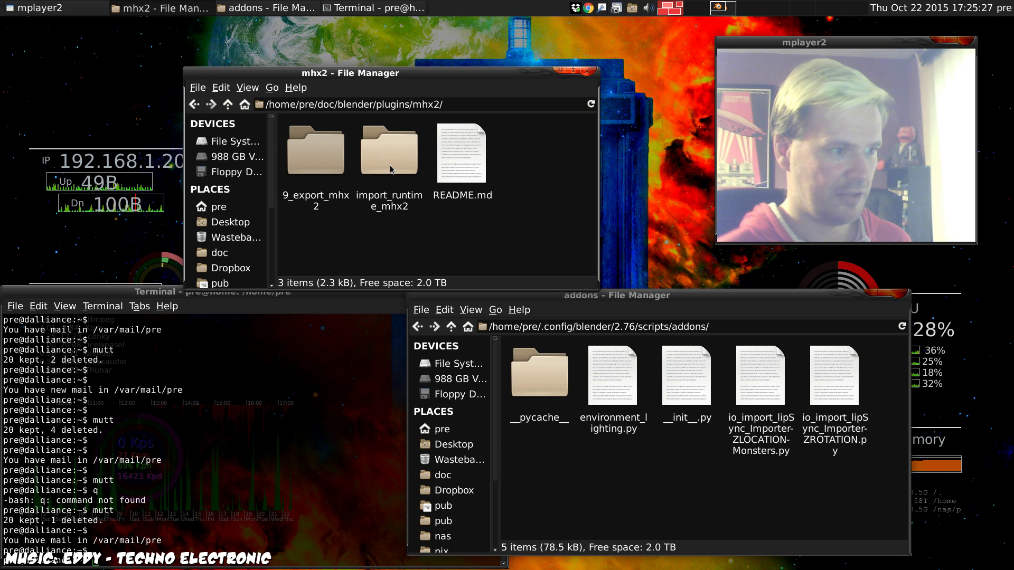
pyautogui.moveTo(389, 154); pyautogui.dragTo(575, 519)
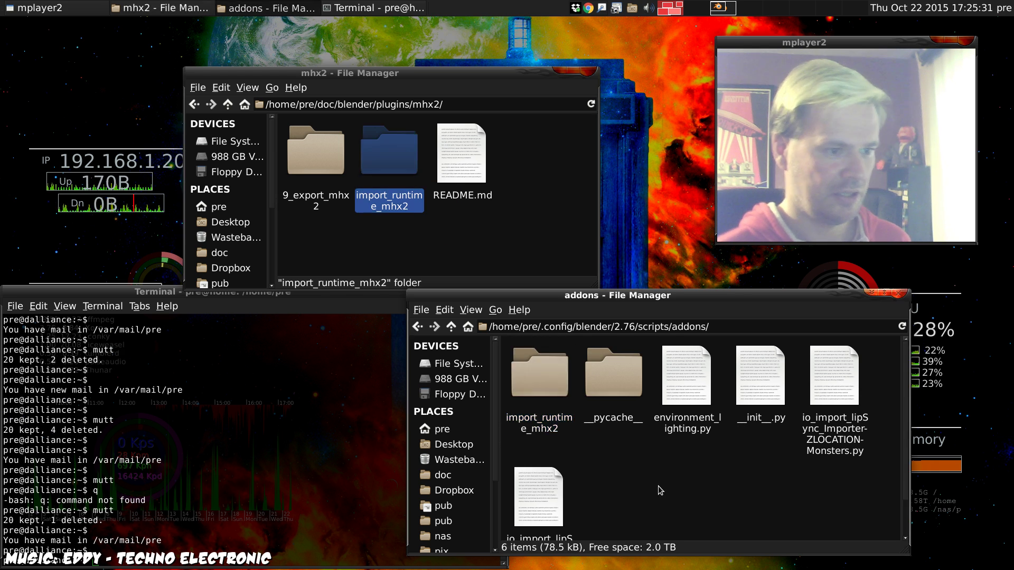
pyautogui.hotkey('ctrl', 'alt', 'Right')
# Restart Blender from the Blender workspace so it picks up the new add-on
pyautogui.hotkey('ctrl', 'alt', 'Right')
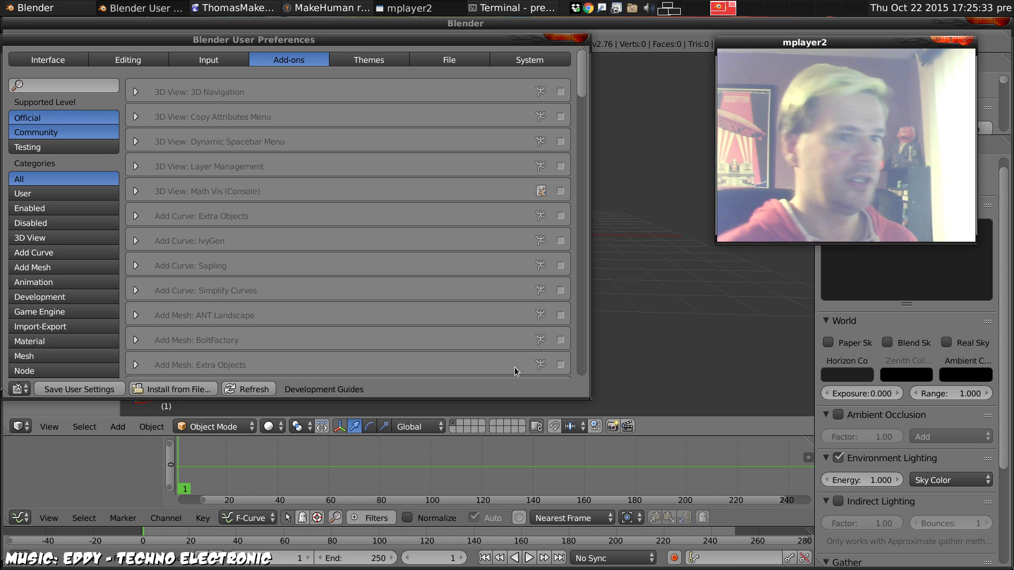
pyautogui.click(1002, 26)
pyautogui.hotkey('ctrl', 'alt', 'Right')
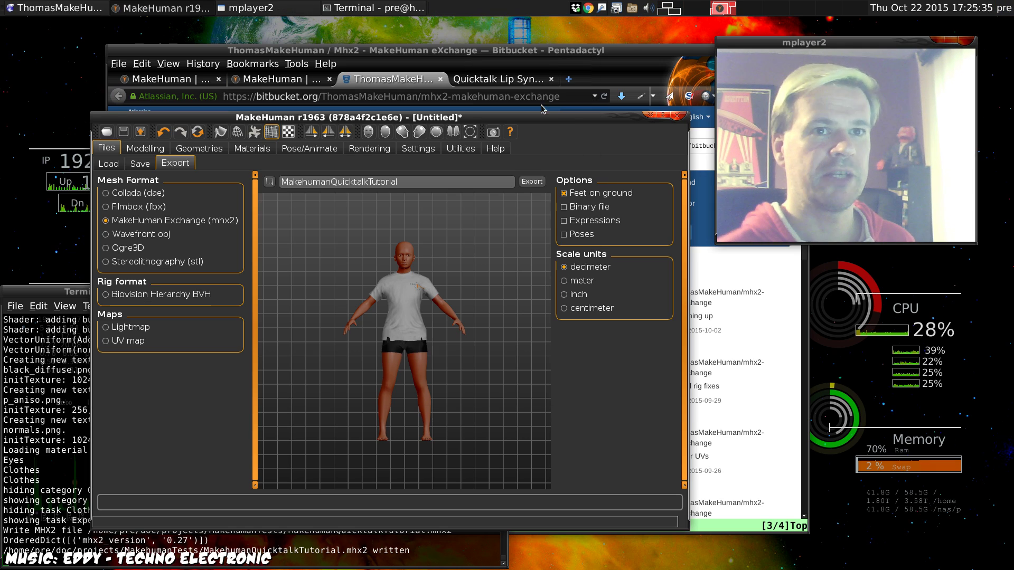
pyautogui.moveTo(15, 174)
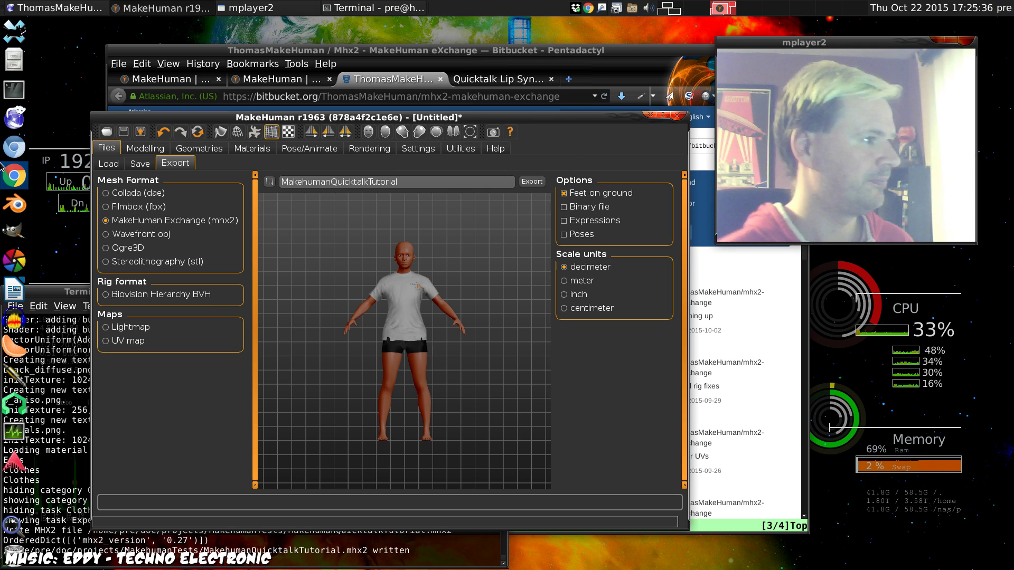
pyautogui.click(16, 206)
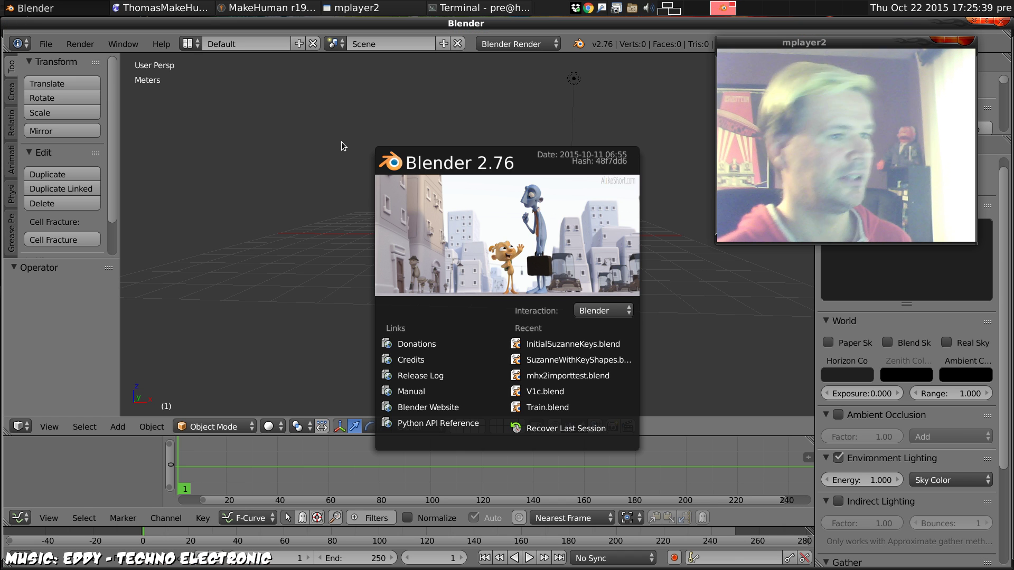
# Search add-ons for 'mhx', enable MakeHuman Exchange 2 (.mhx2), and close preferences
pyautogui.click(46, 44)
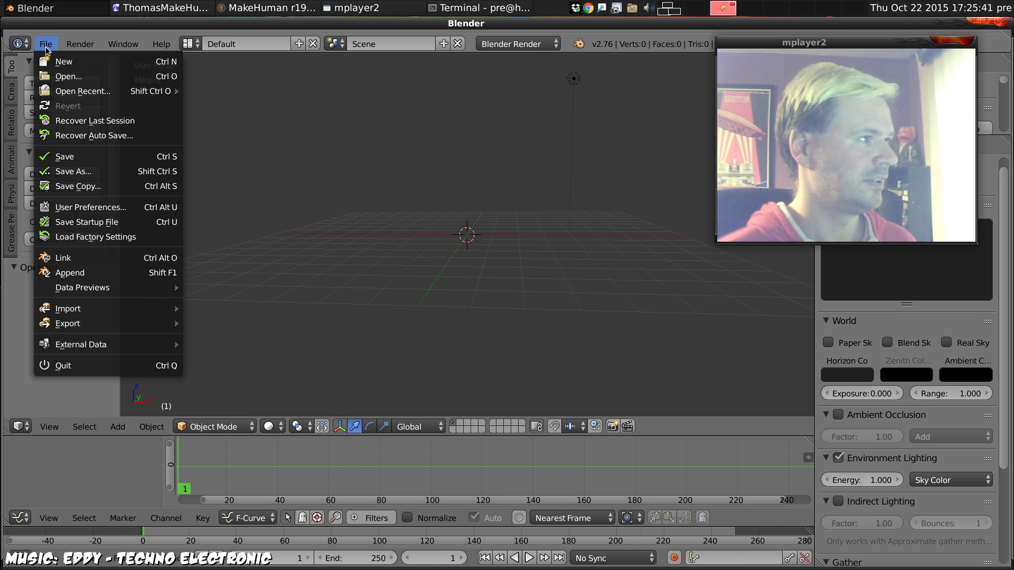
pyautogui.click(107, 210)
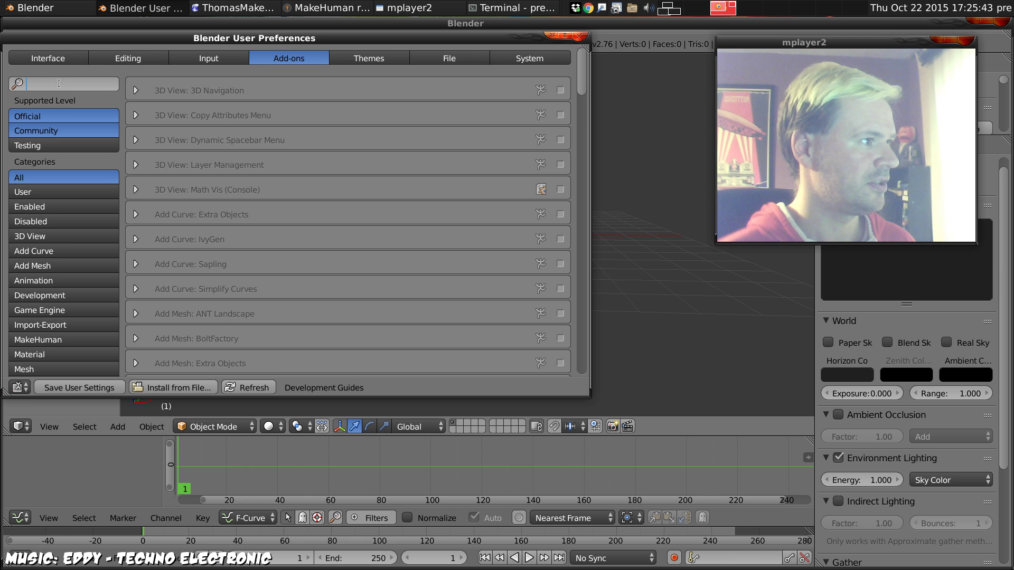
pyautogui.write('mhx')
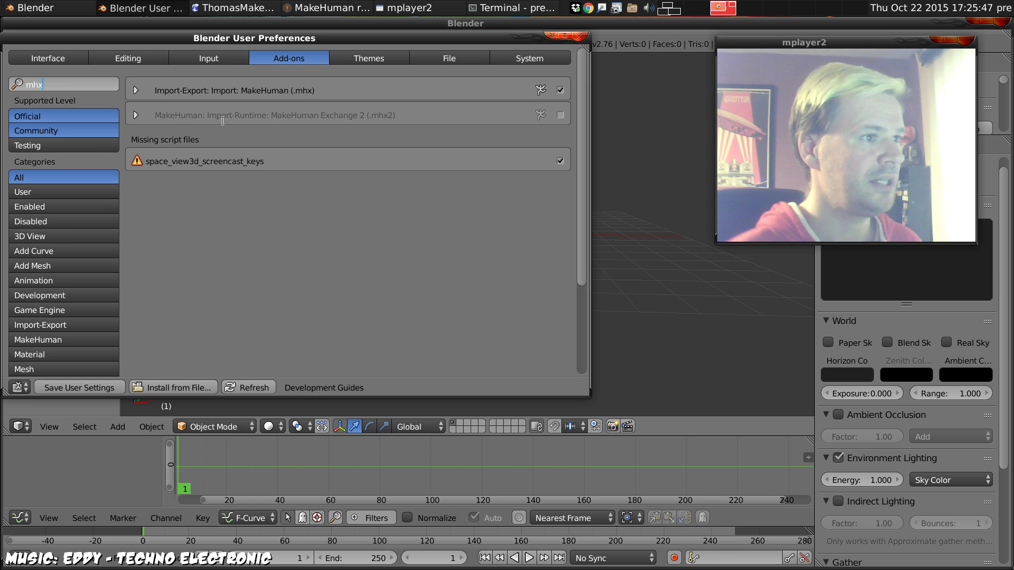
pyautogui.click(561, 116)
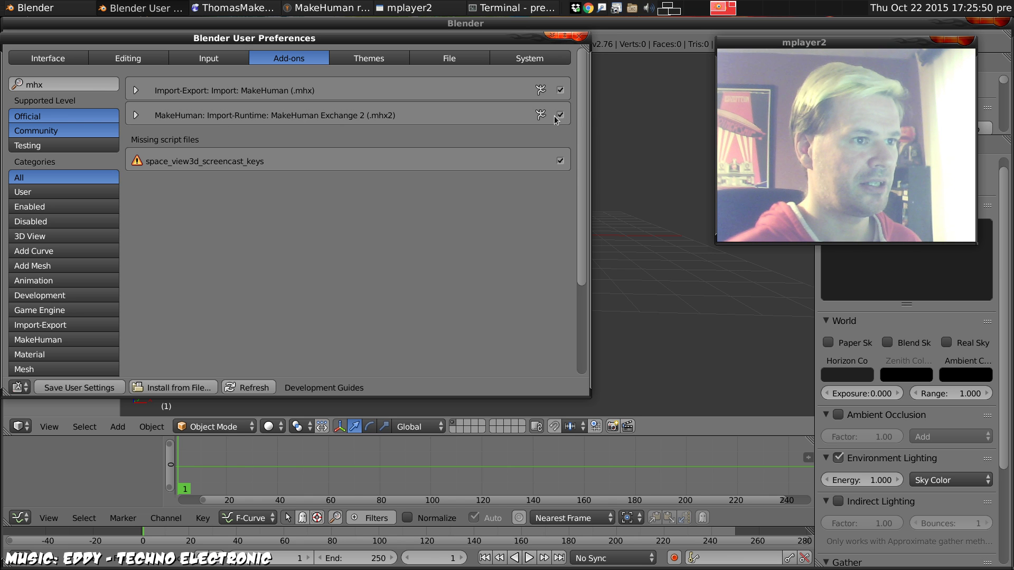
pyautogui.click(581, 37)
# Start a MakeHuman (.mhx2) import and pick MakehumanQuicktalkTutorial.mhx2 from MakehumanTests
pyautogui.click(45, 43)
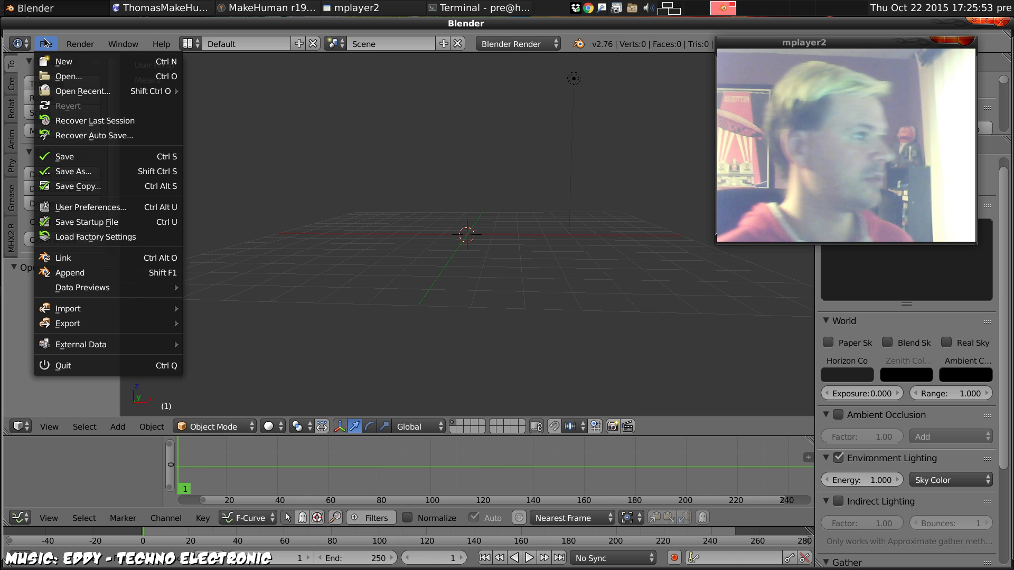
pyautogui.moveTo(111, 312)
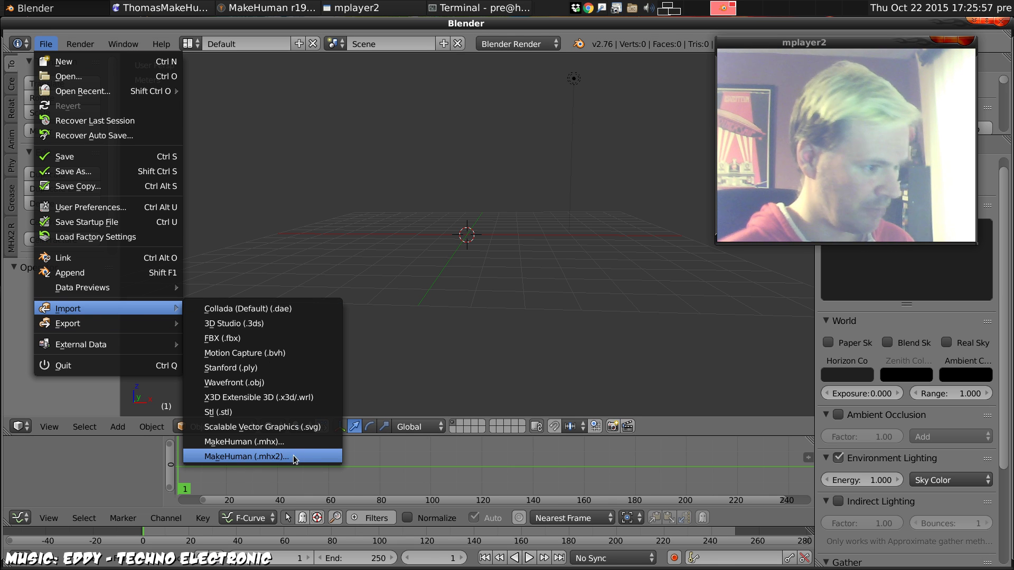
pyautogui.click(240, 457)
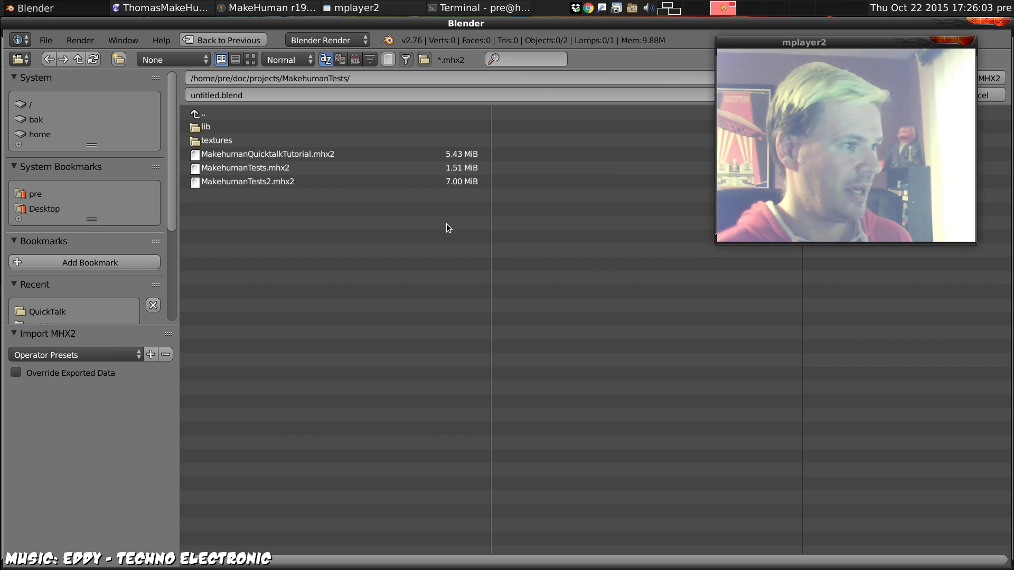
pyautogui.click(304, 154)
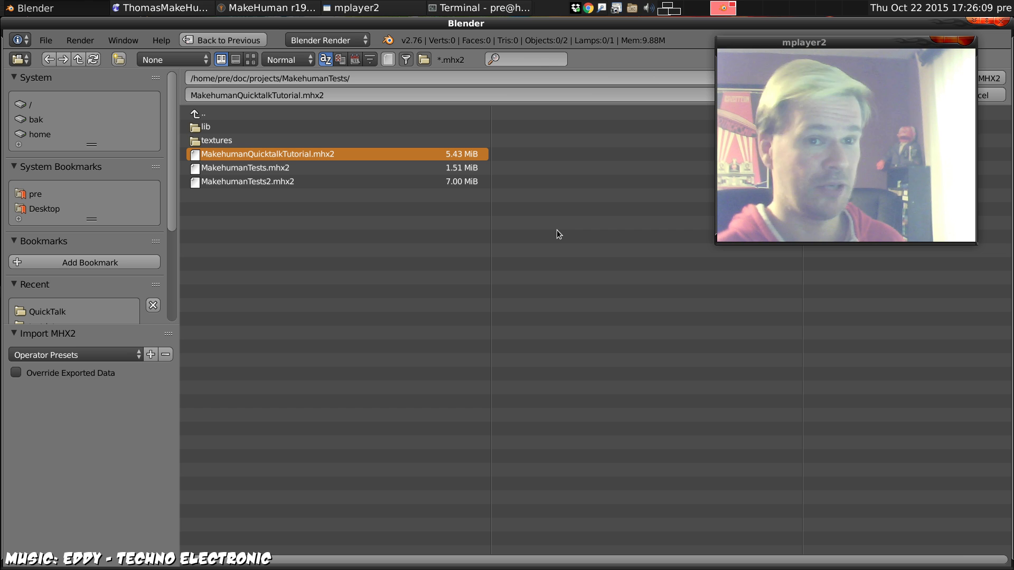
# Tick Override Exported Data, Face Shapes and Face Shape Drivers, and set Rig Type to Rigify
pyautogui.click(17, 373)
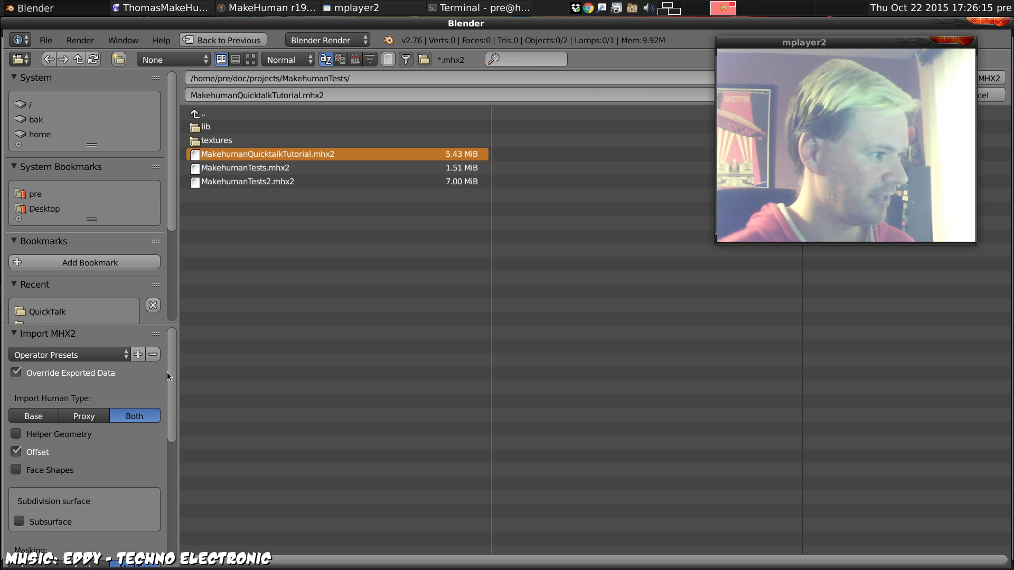
pyautogui.moveTo(170, 367); pyautogui.dragTo(161, 414)
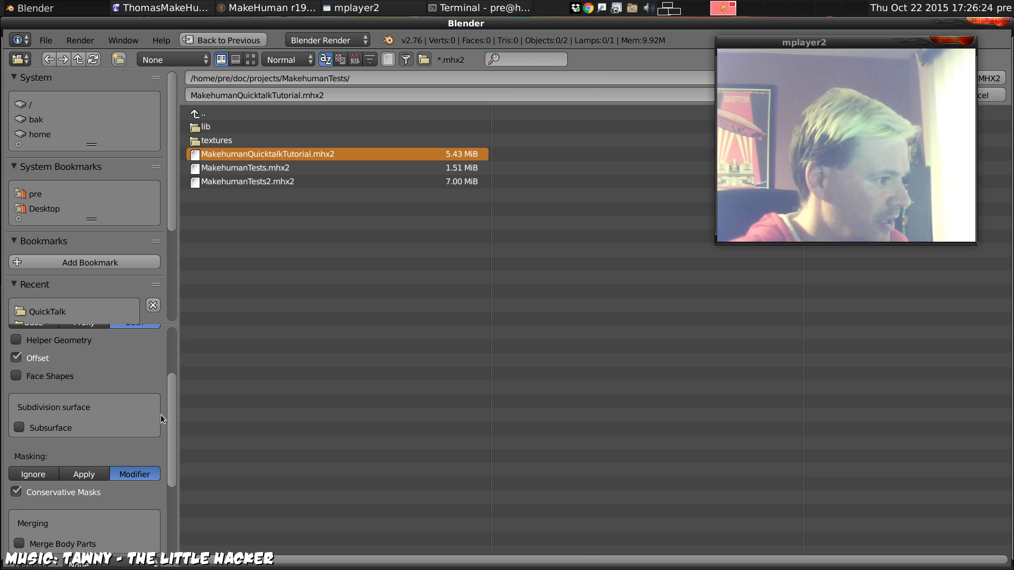
pyautogui.click(16, 377)
pyautogui.click(16, 394)
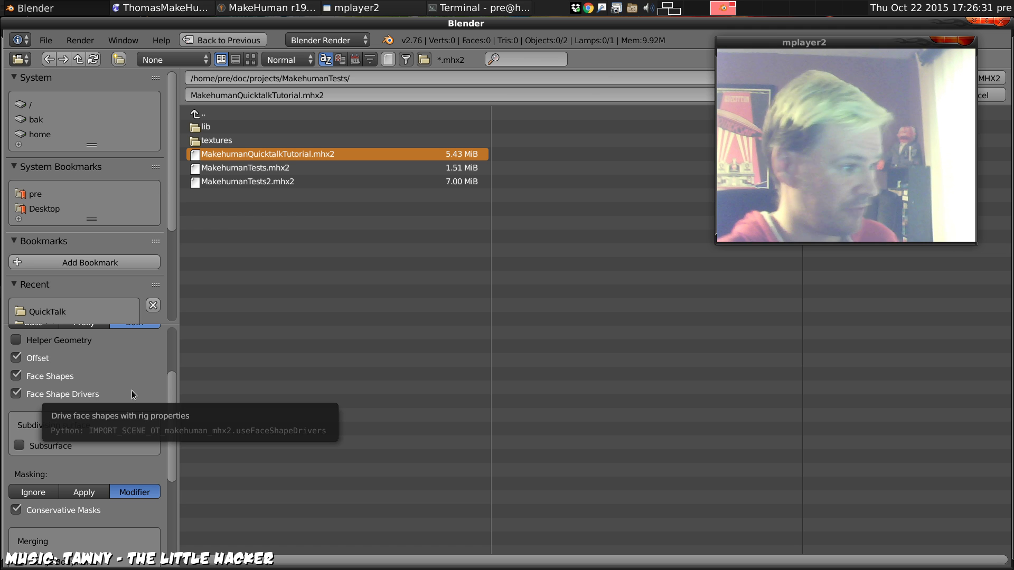
pyautogui.moveTo(171, 389); pyautogui.dragTo(167, 455)
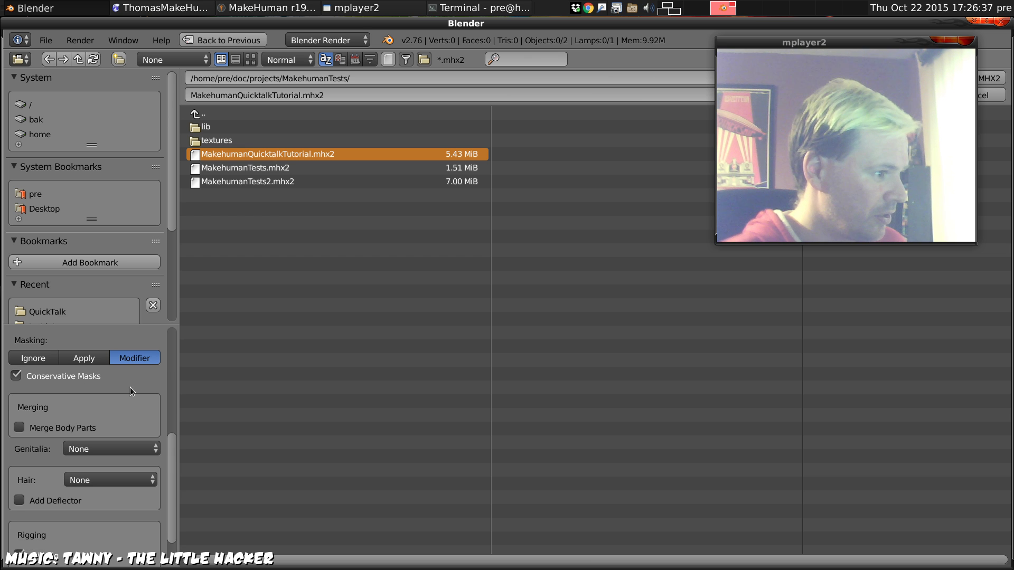
pyautogui.moveTo(168, 461); pyautogui.dragTo(167, 489)
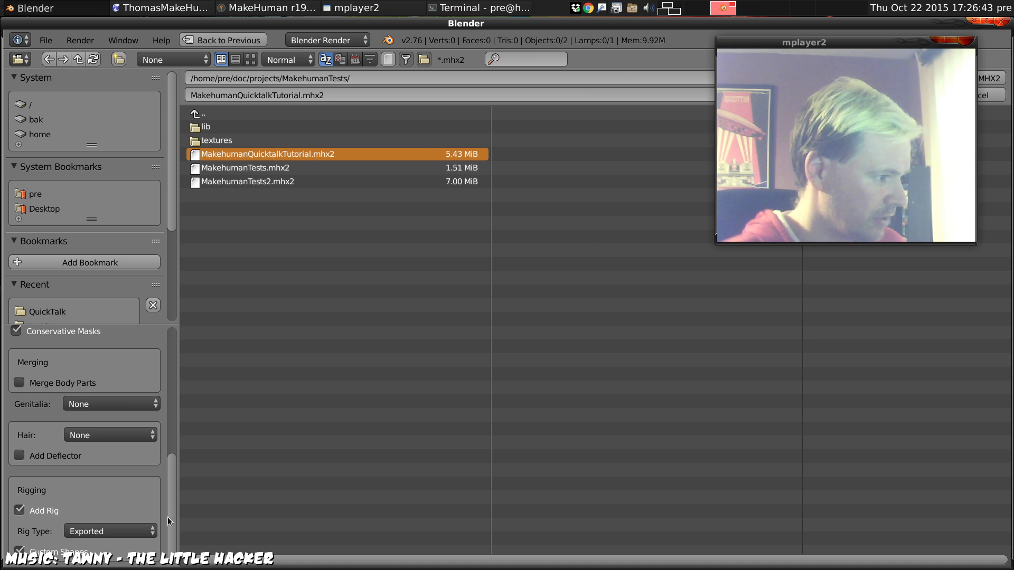
pyautogui.moveTo(172, 501); pyautogui.dragTo(161, 534)
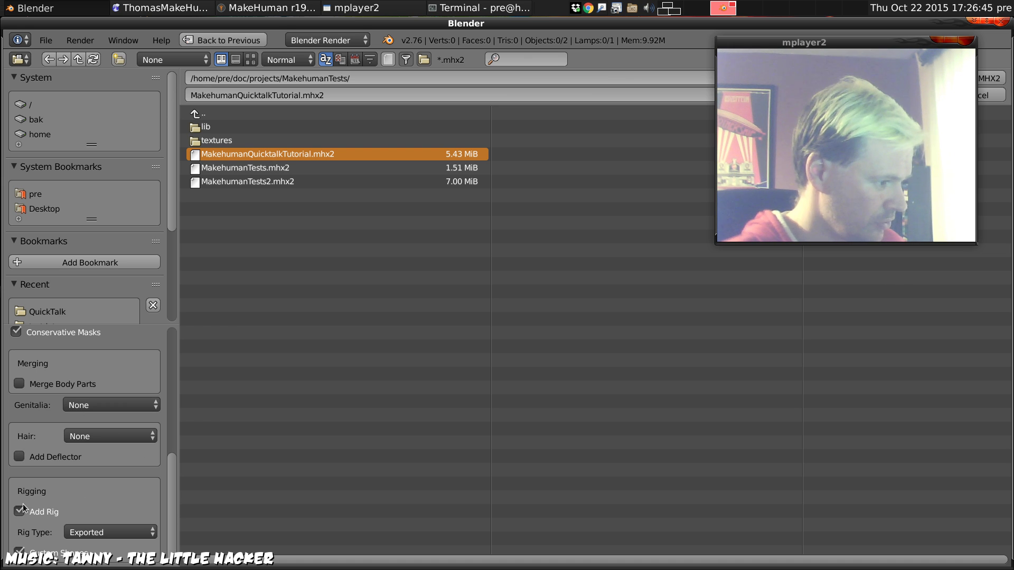
pyautogui.click(124, 534)
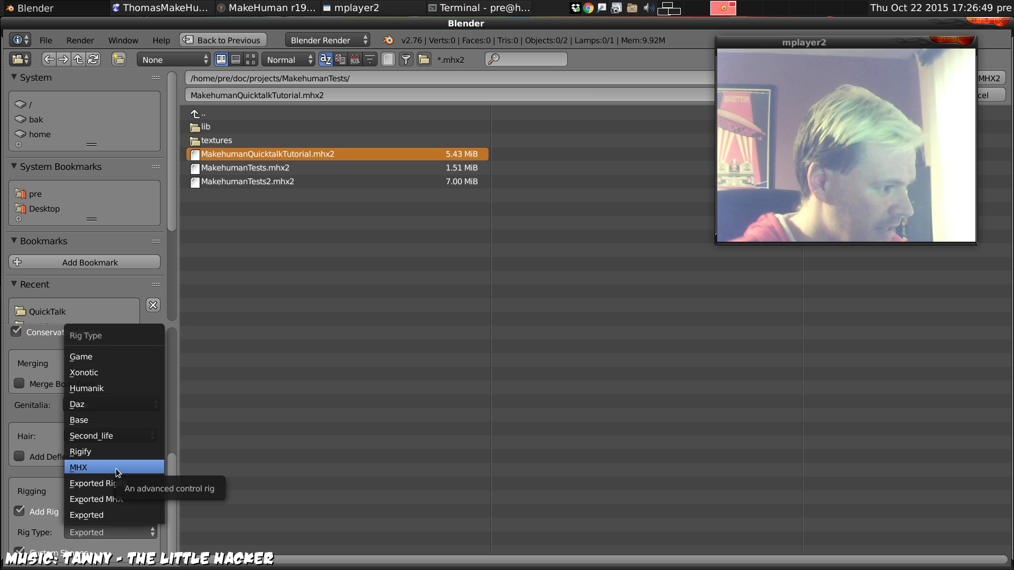
pyautogui.click(87, 451)
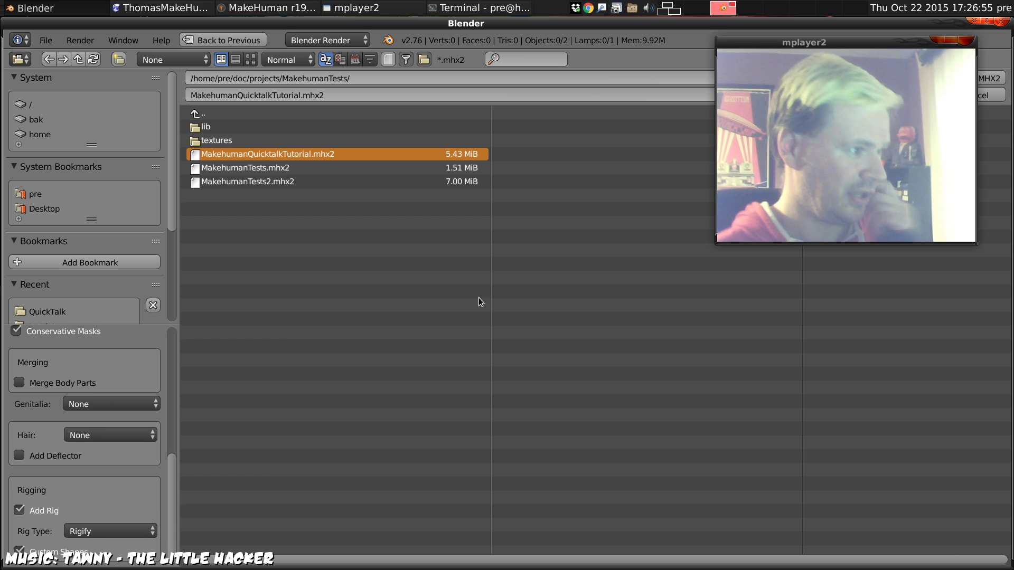
# Import the MHX2 character and orbit and zoom to view the whole rigged figure
pyautogui.moveTo(779, 42)
pyautogui.mouseDown()
pyautogui.moveTo(639, 114)
pyautogui.moveTo(786, 50)
pyautogui.mouseUp()
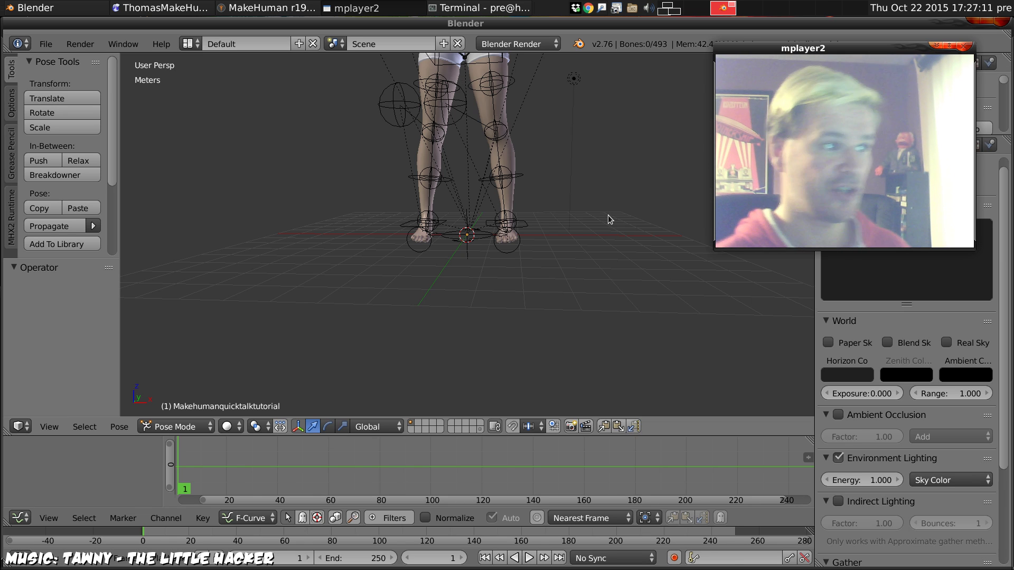
pyautogui.moveTo(534, 163); pyautogui.dragTo(498, 244, button='middle')
pyautogui.scroll(2, 502, 230)
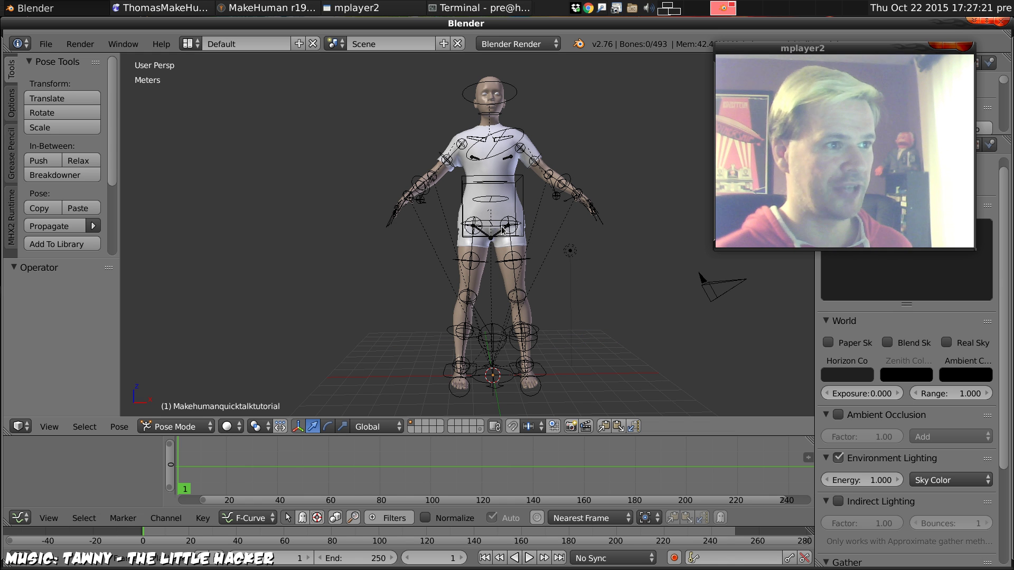
# In MakeHuman, set the export Scale units to meter, then return to Blender
pyautogui.hotkey('alt', 'Tab')
pyautogui.hotkey('alt', 'Tab')
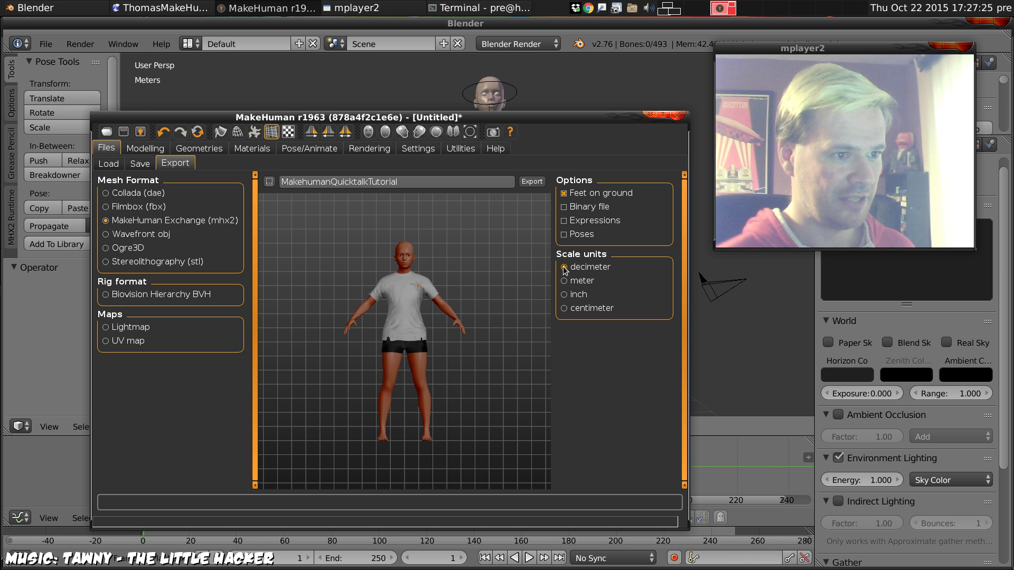
pyautogui.click(564, 282)
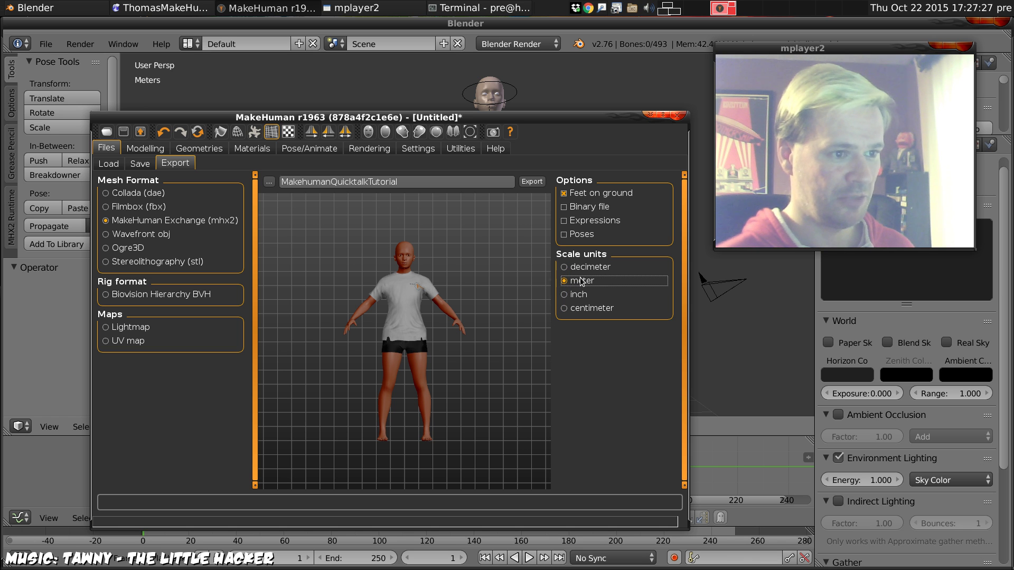
pyautogui.hotkey('alt', 'Tab')
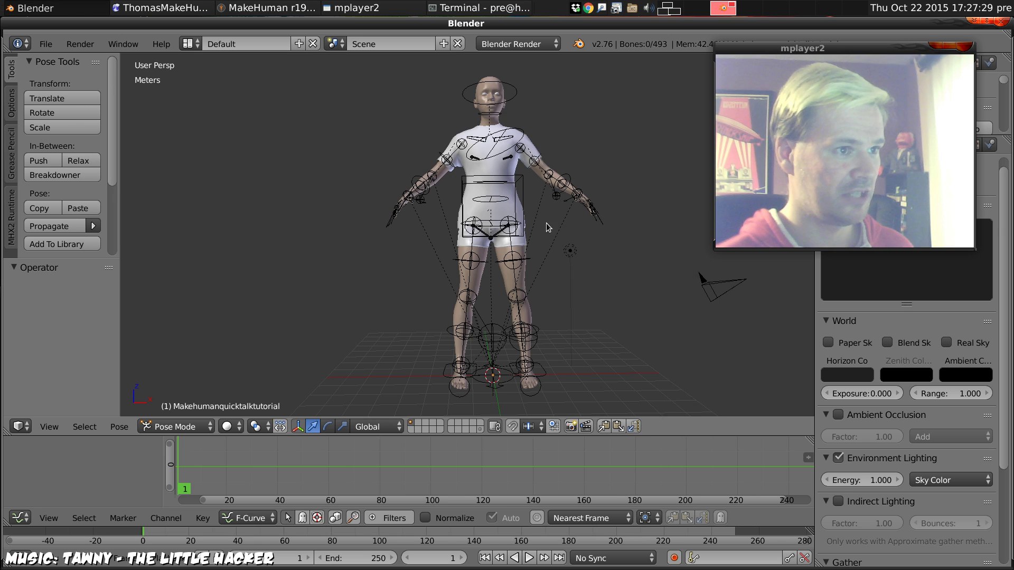
pyautogui.scroll(5, 543, 178)
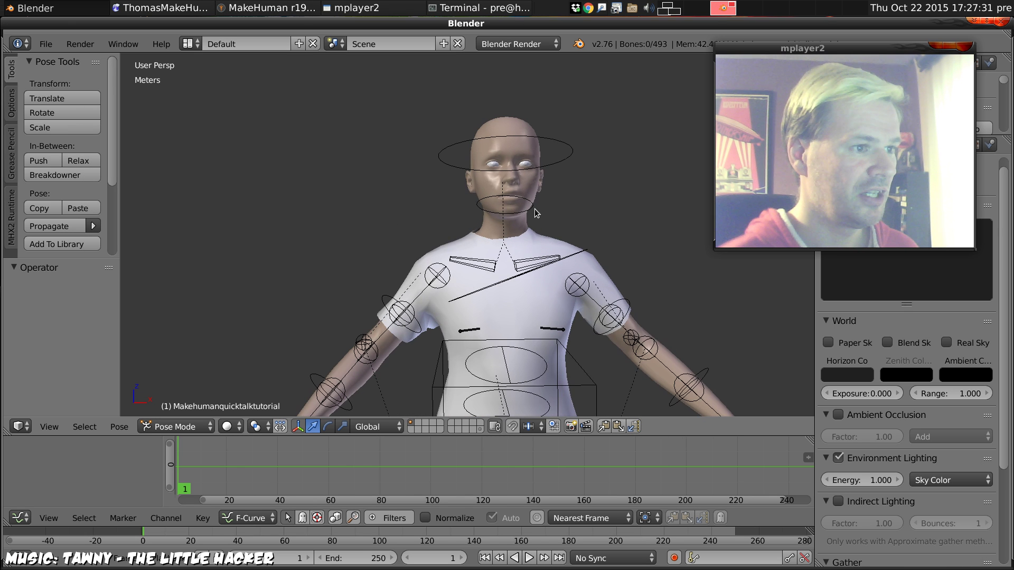
pyautogui.moveTo(533, 220)
pyautogui.mouseDown(button='middle')
pyautogui.moveTo(527, 244)
pyautogui.moveTo(515, 228)
pyautogui.mouseUp(button='middle')
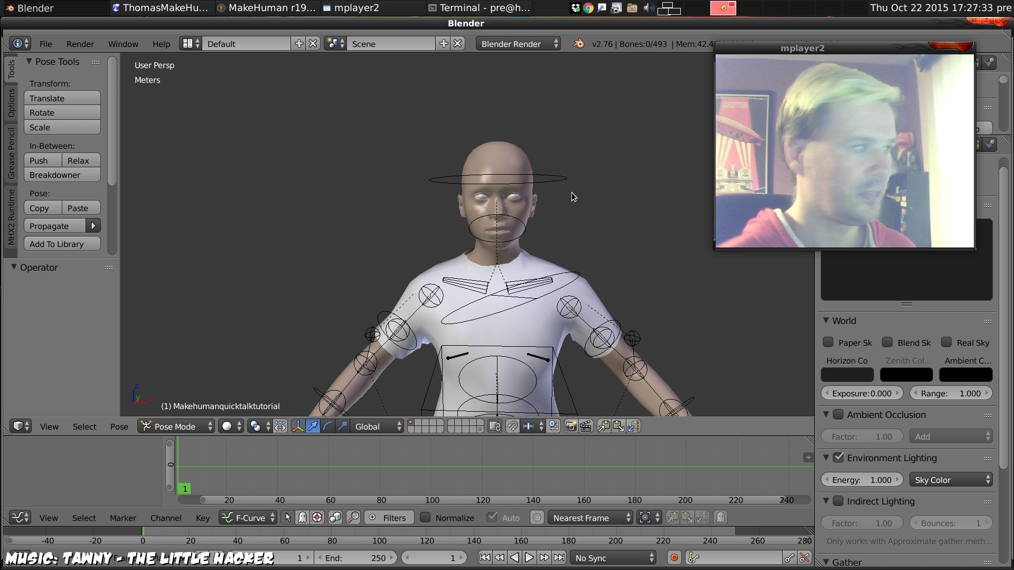
pyautogui.rightClick(544, 179)
pyautogui.press('r')
pyautogui.press('Escape')
pyautogui.press('r')
pyautogui.press('r')
pyautogui.press('Escape')
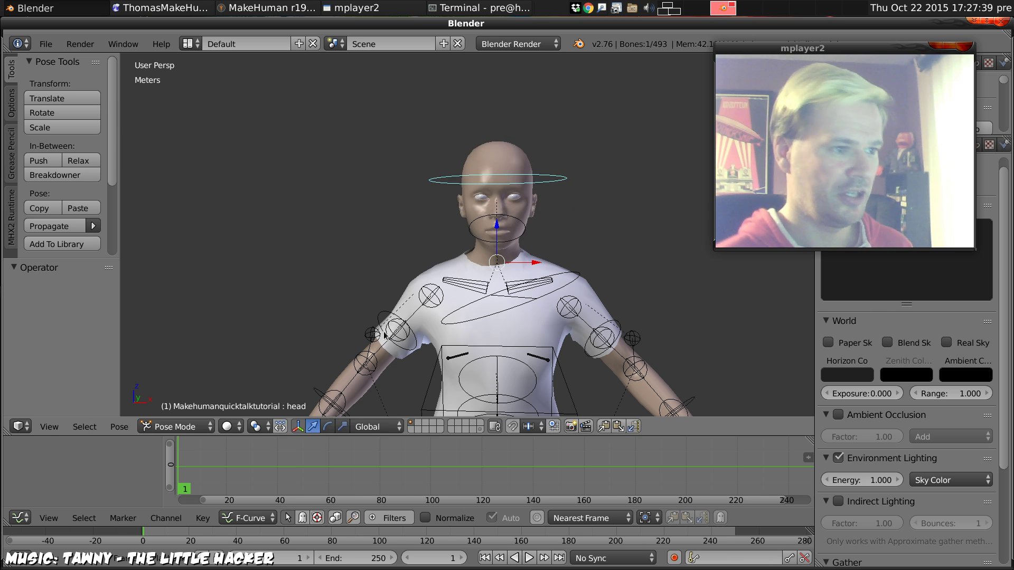
pyautogui.rightClick(391, 314)
pyautogui.press('r')
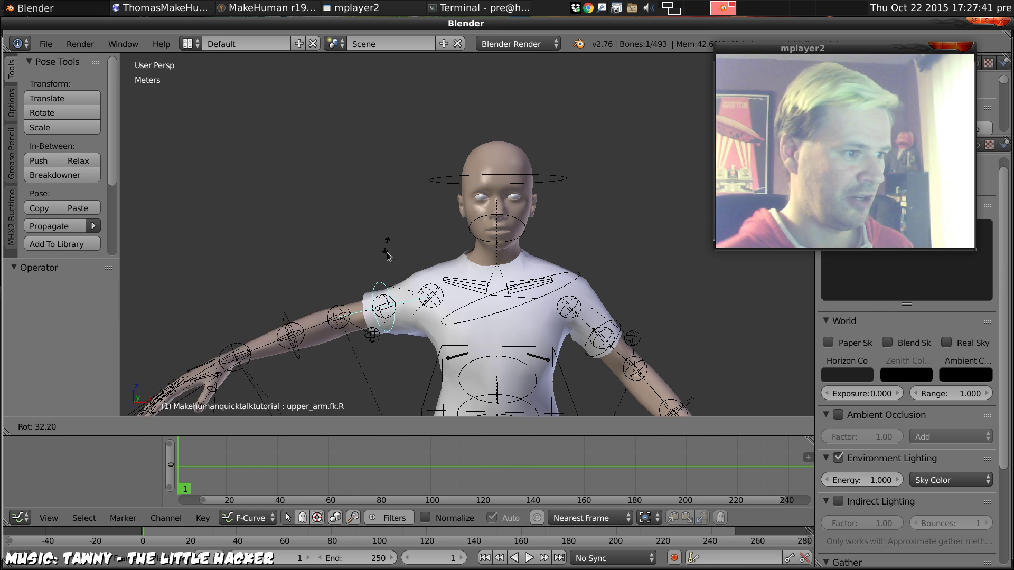
pyautogui.press('Escape')
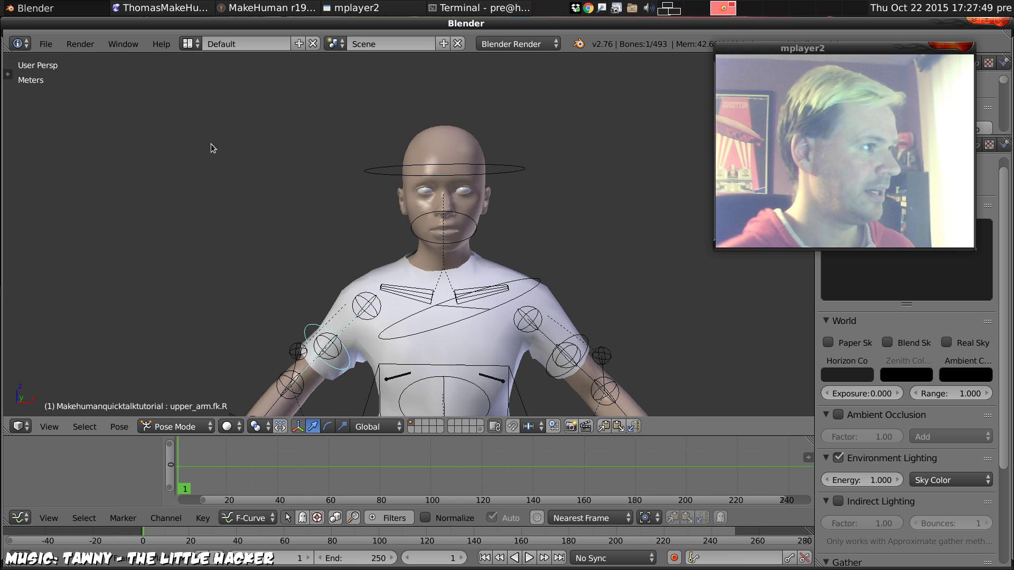
# Open the MHX2 Runtime tab and expand its Visemes panel down to Load Moho
pyautogui.scroll(-5, 58, 132)
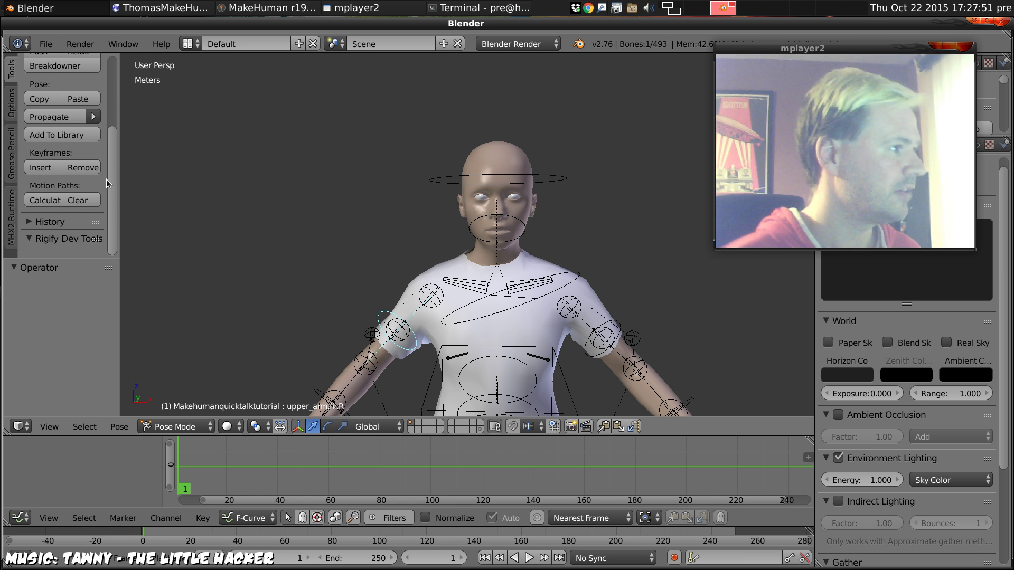
pyautogui.click(12, 211)
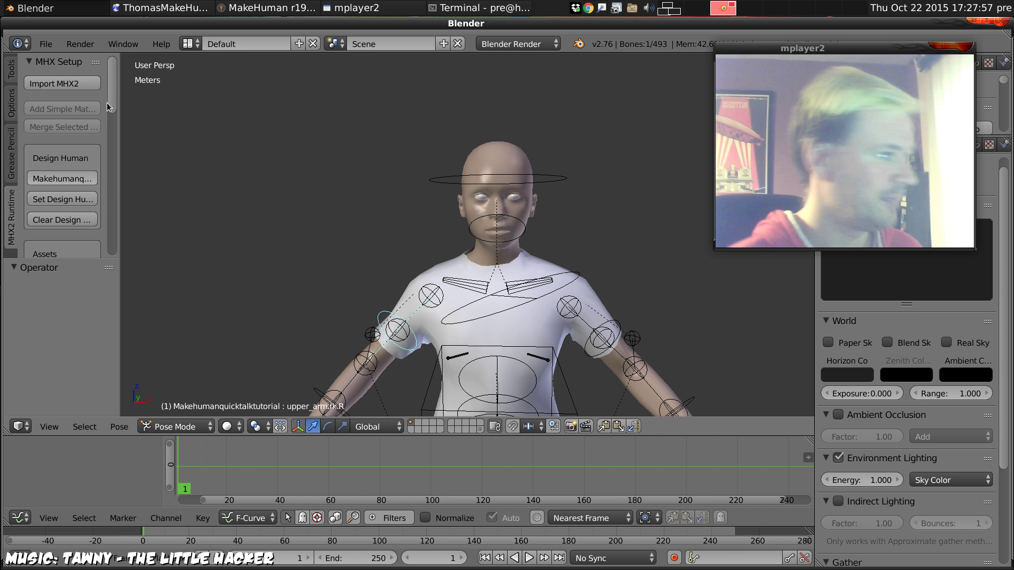
pyautogui.moveTo(112, 93); pyautogui.dragTo(114, 261)
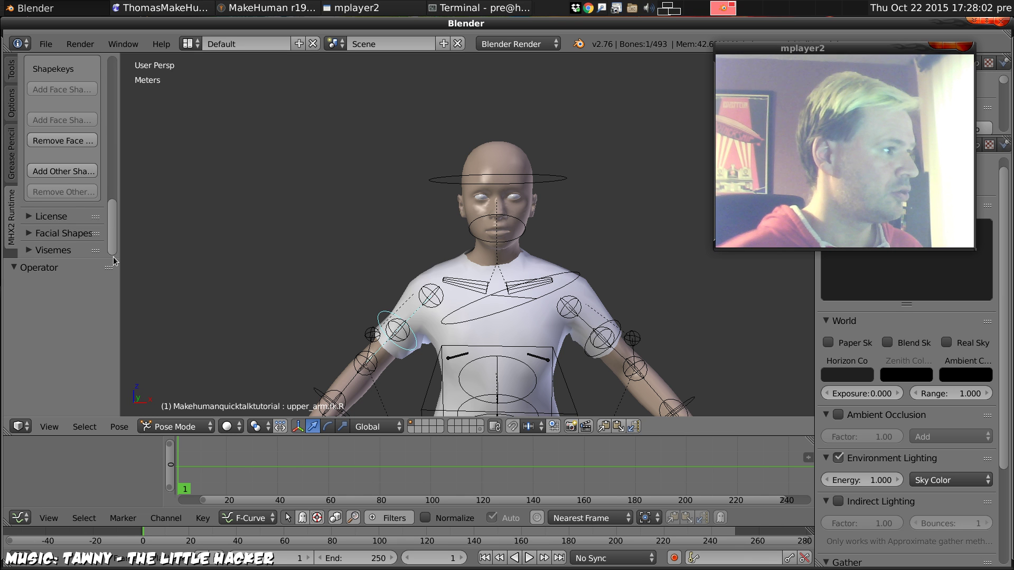
pyautogui.click(28, 252)
pyautogui.moveTo(114, 194); pyautogui.dragTo(108, 242)
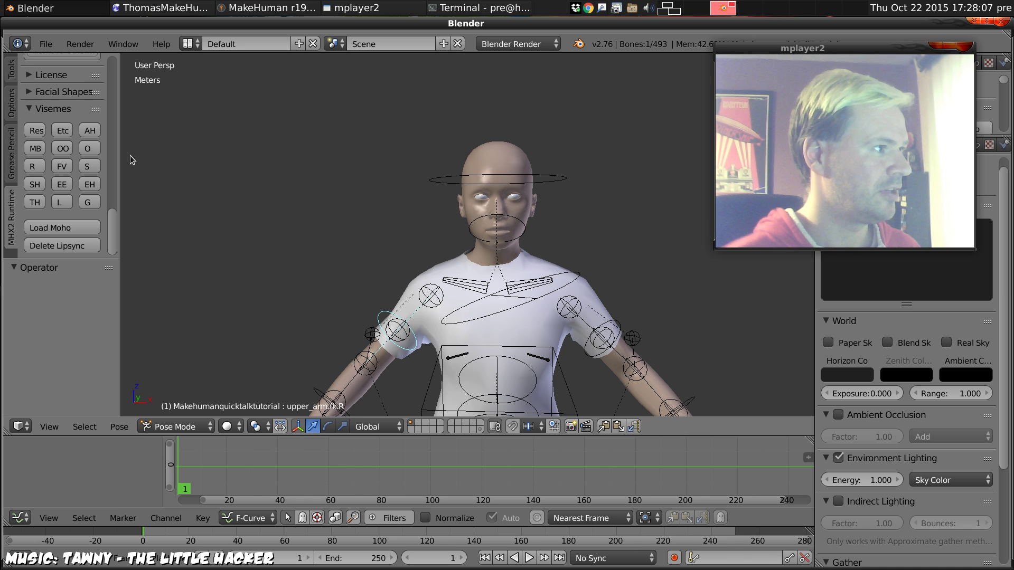
# Select the neck bone near the mouth and test a rotation, then cancel it
pyautogui.rightClick(516, 241)
pyautogui.press('r')
pyautogui.press('Escape')
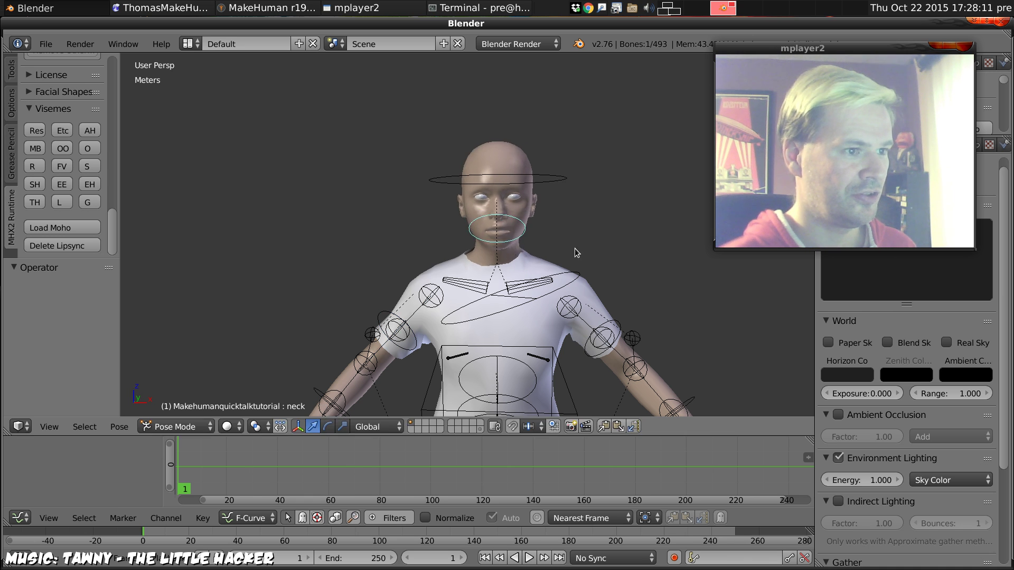
pyautogui.moveTo(815, 51); pyautogui.dragTo(782, 131)
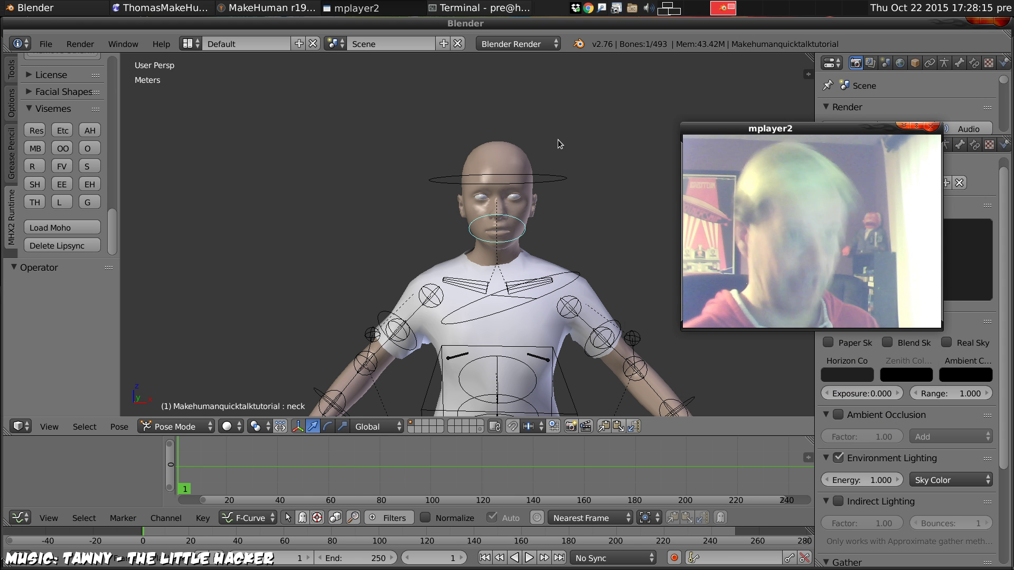
# Show the Properties shelf and click Enable all layers in MHX Main
pyautogui.moveTo(770, 128); pyautogui.dragTo(915, 136)
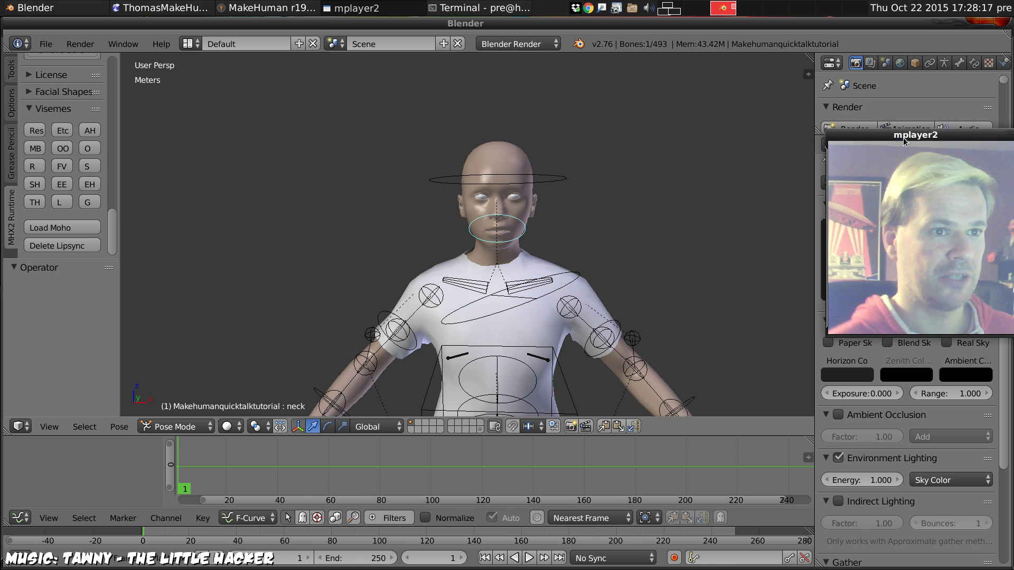
pyautogui.press('n')
pyautogui.moveTo(806, 150); pyautogui.dragTo(807, 338)
pyautogui.click(734, 102)
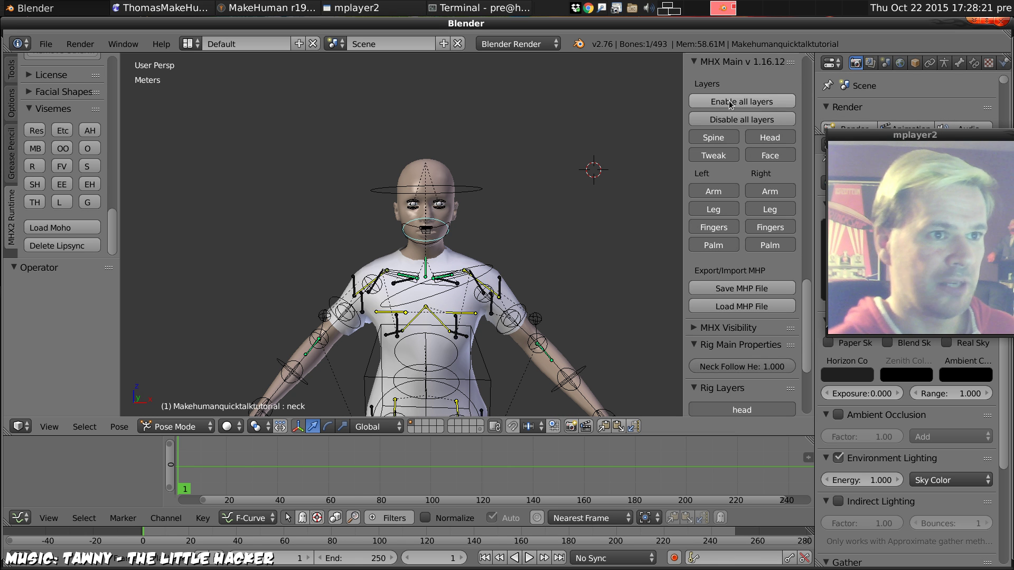
pyautogui.scroll(5, 425, 216)
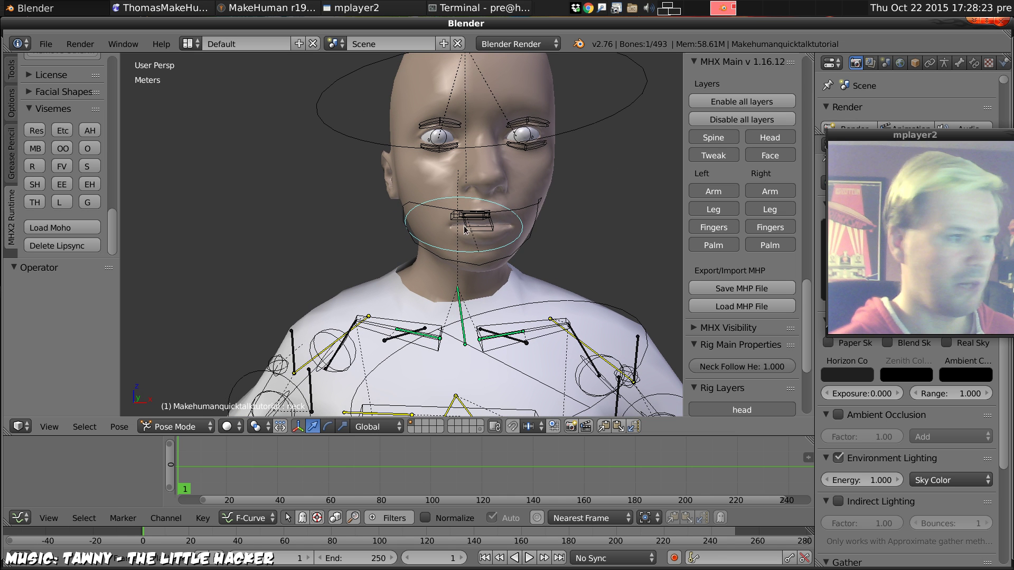
# Test-move the jaw and rotate the right upper eyelid, cancelling each, then expand Facial Shapes
pyautogui.rightClick(488, 266)
pyautogui.press('g')
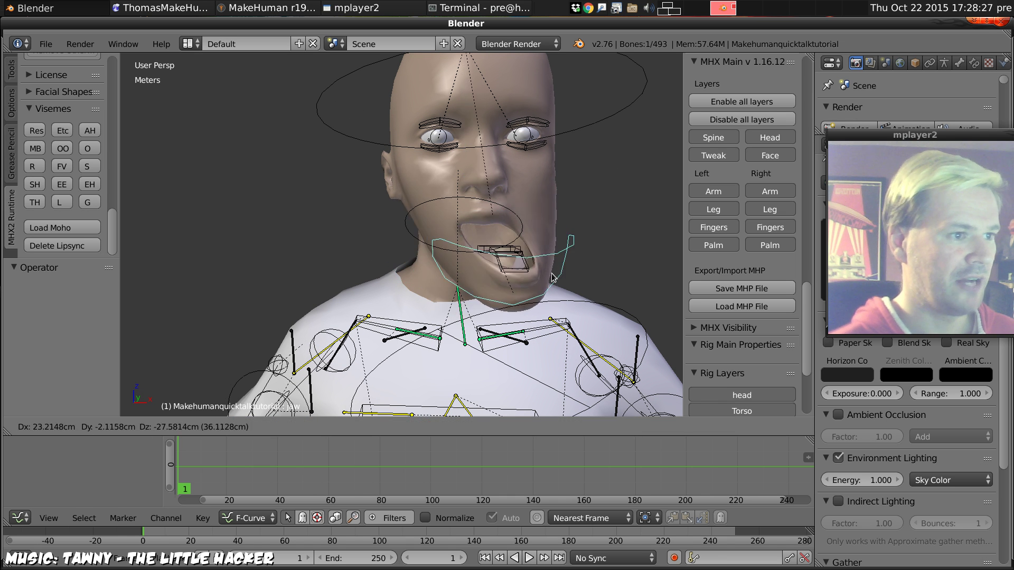
pyautogui.press('Escape')
pyautogui.moveTo(533, 264); pyautogui.dragTo(403, 262, button='middle')
pyautogui.press('g')
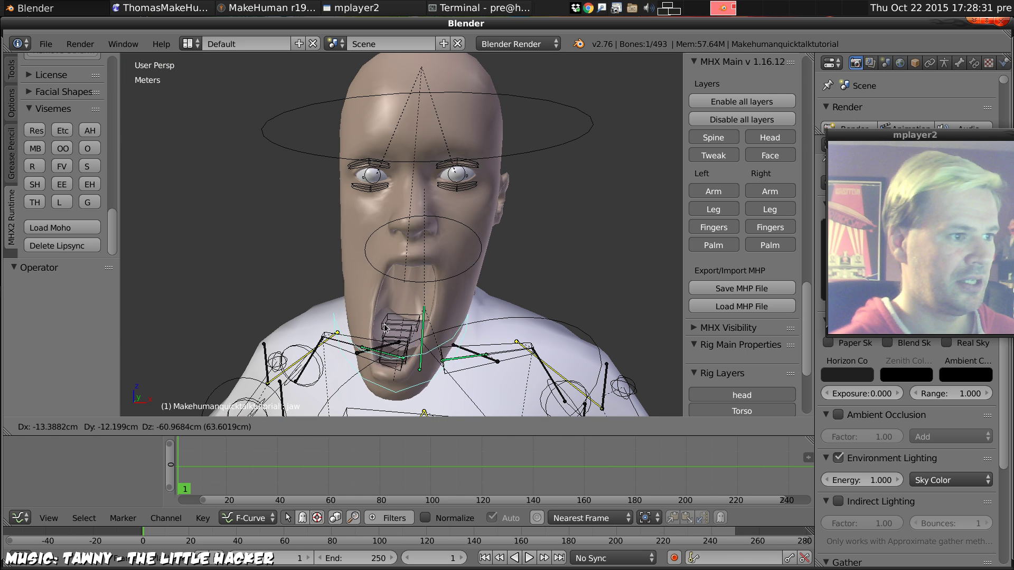
pyautogui.press('Escape')
pyautogui.rightClick(369, 162)
pyautogui.press('r')
pyautogui.press('r')
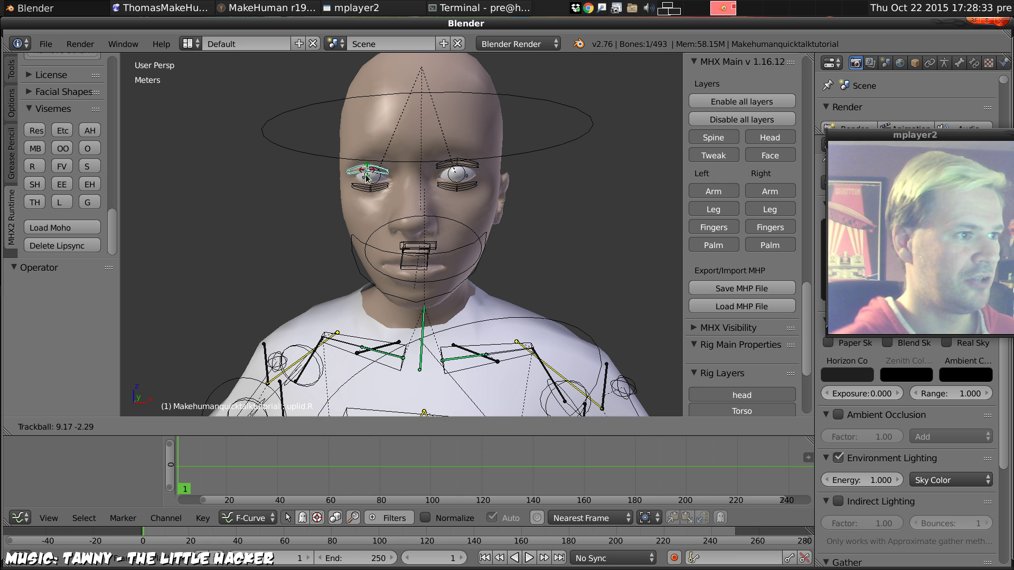
pyautogui.press('Escape')
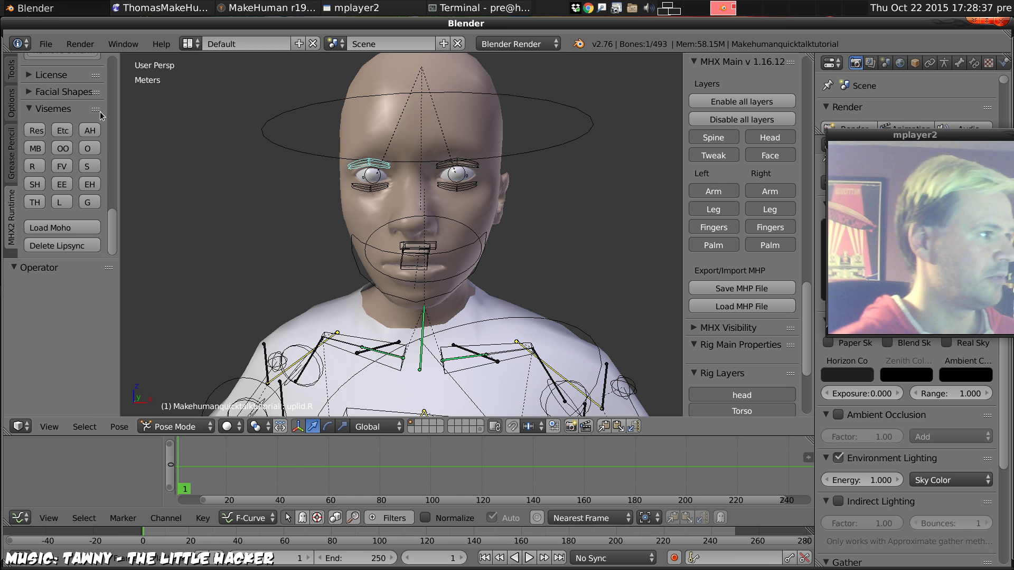
pyautogui.click(30, 92)
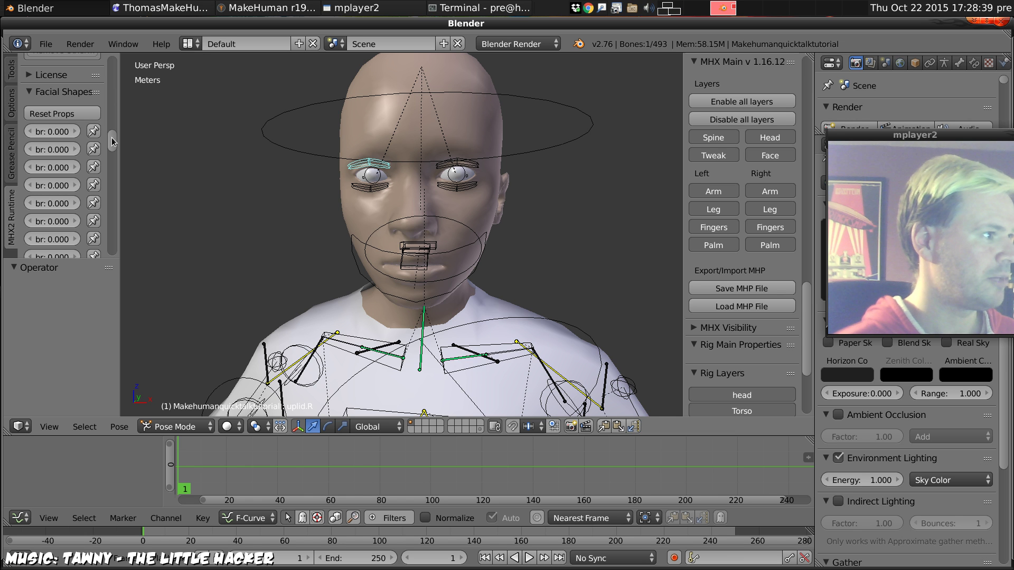
# Widen the tool shelf, set left mid-brow down to -0.5, then Reset Props to zero
pyautogui.moveTo(120, 139); pyautogui.dragTo(203, 139)
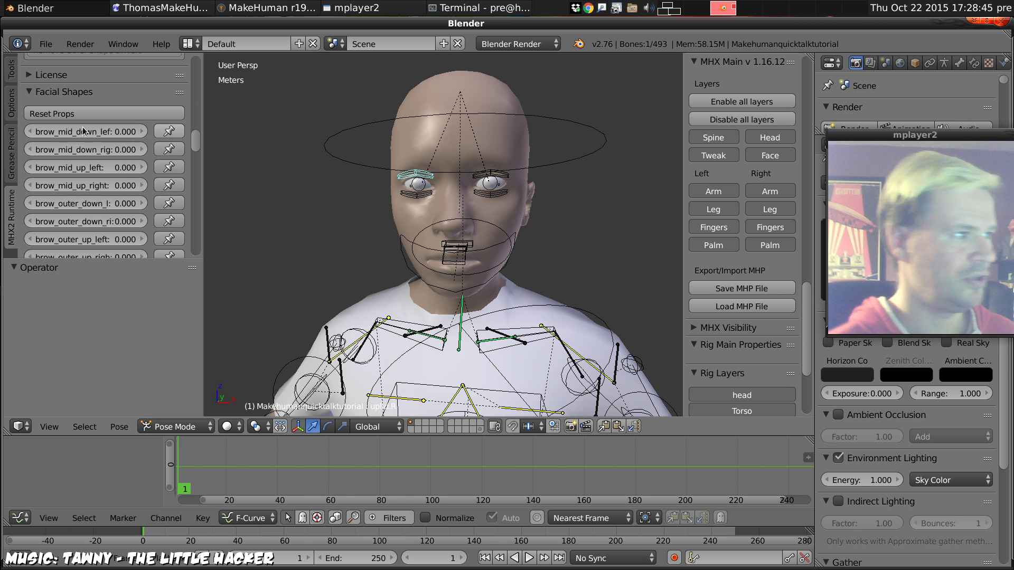
pyautogui.moveTo(70, 135); pyautogui.dragTo(184, 133)
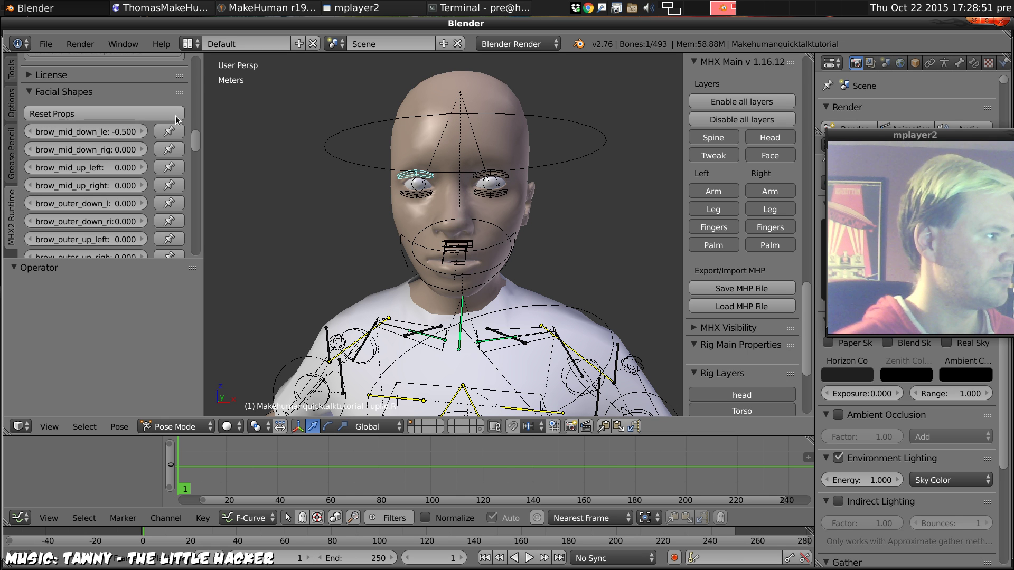
pyautogui.click(175, 116)
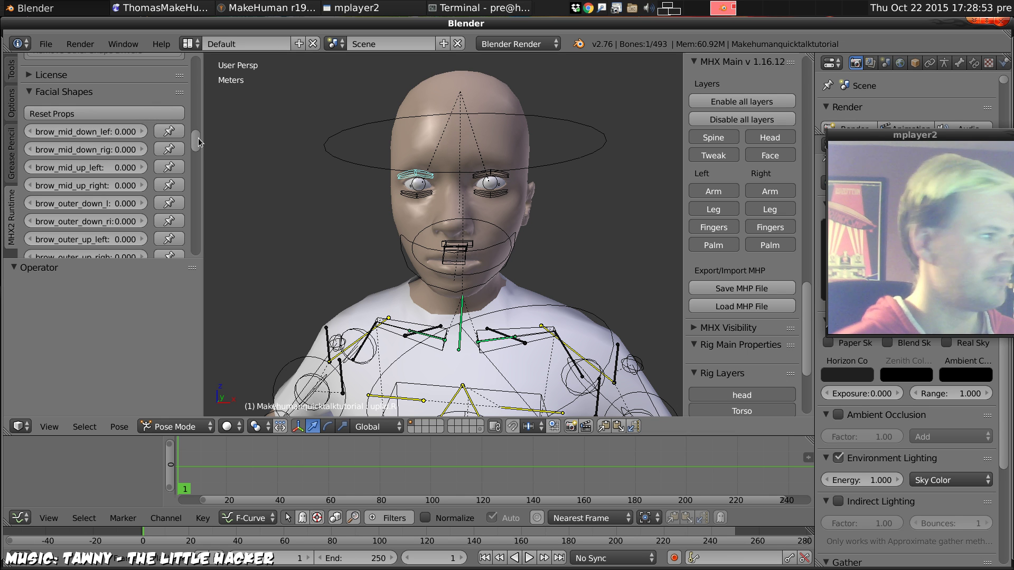
pyautogui.moveTo(197, 142); pyautogui.dragTo(189, 272)
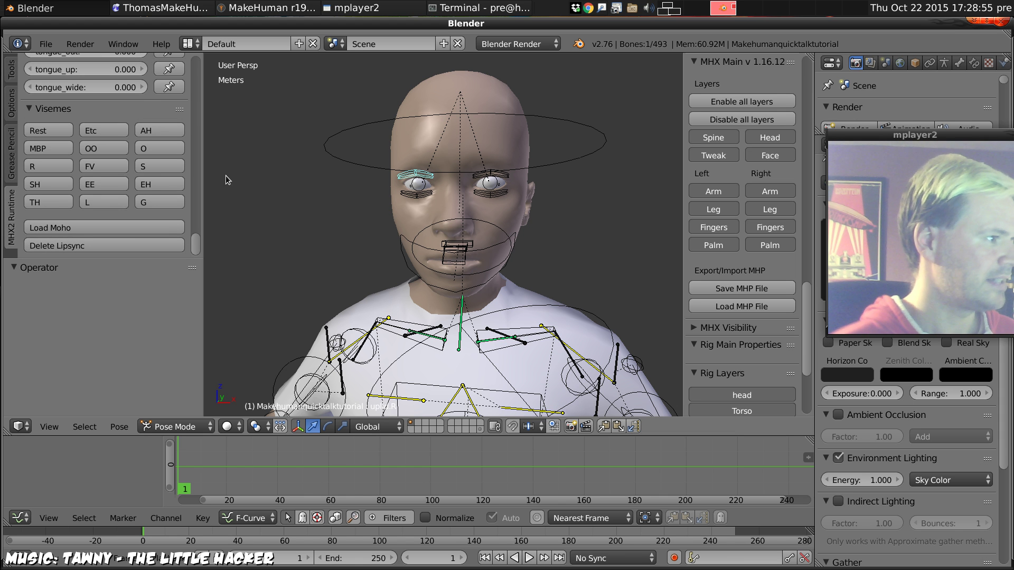
# Preview visemes OO, SH, EE, L, Etc, AH, OO, O and FV, ending on S
pyautogui.click(94, 149)
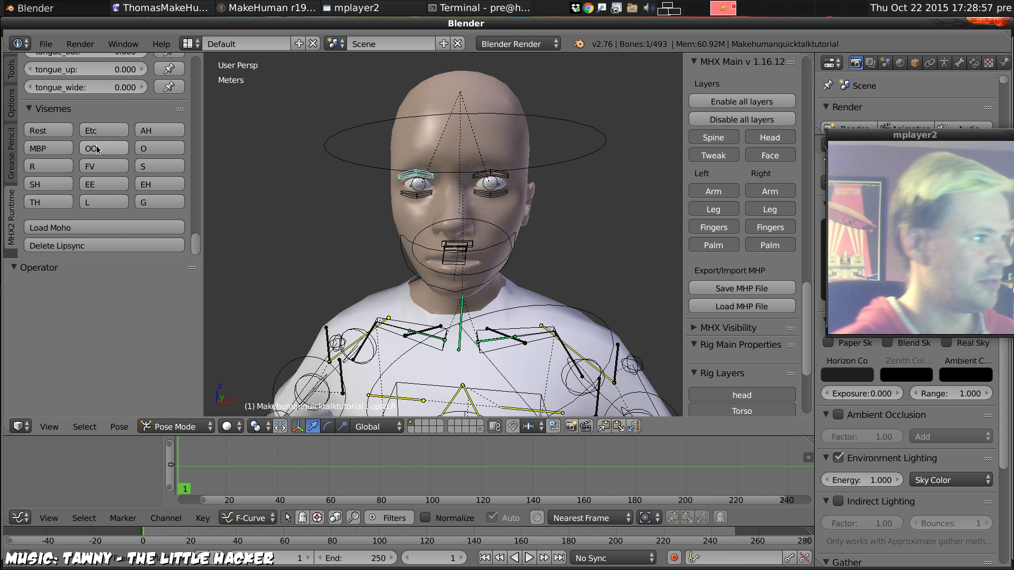
pyautogui.moveTo(378, 213); pyautogui.dragTo(404, 226, button='middle')
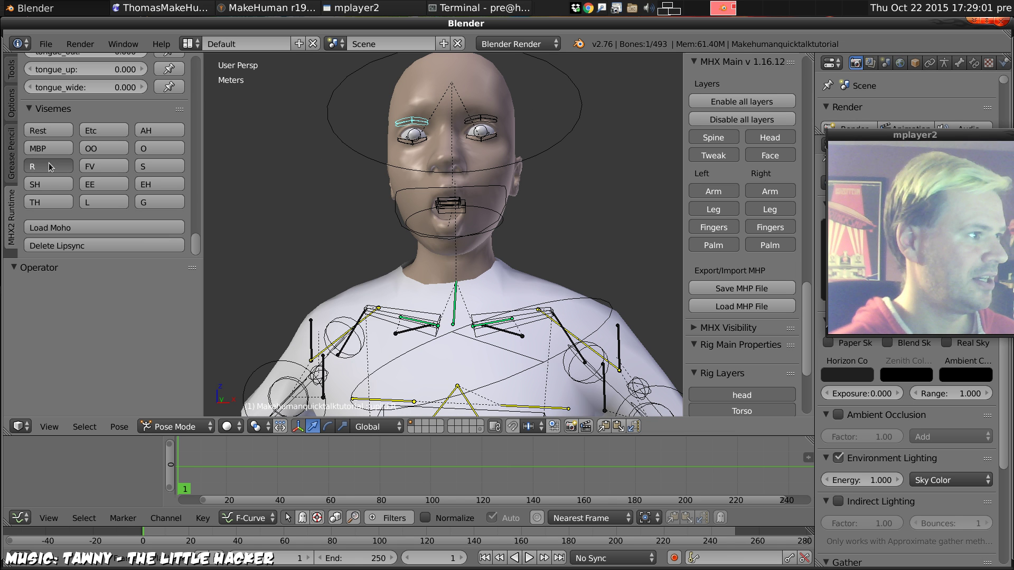
pyautogui.click(41, 189)
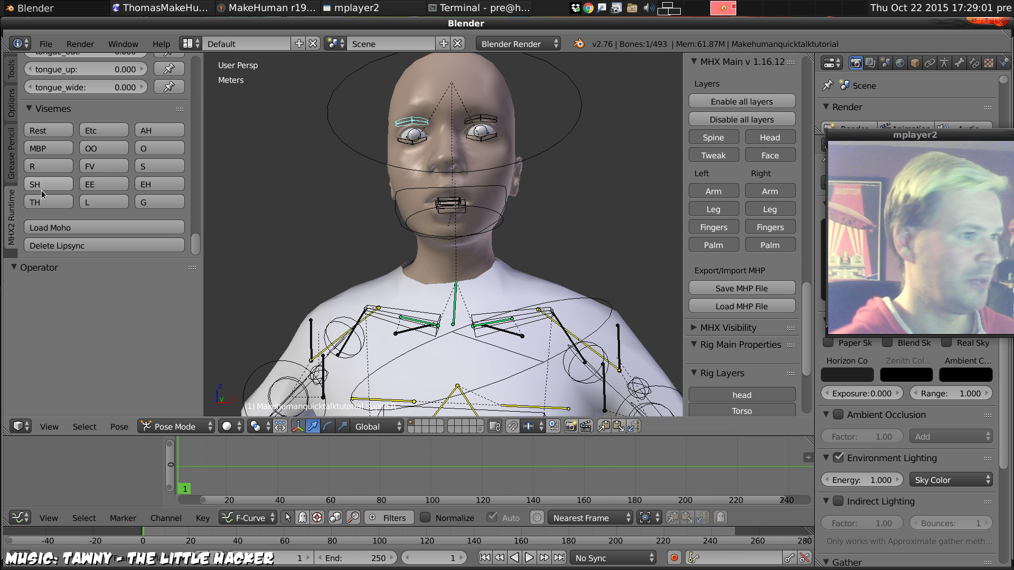
pyautogui.click(103, 185)
pyautogui.click(108, 202)
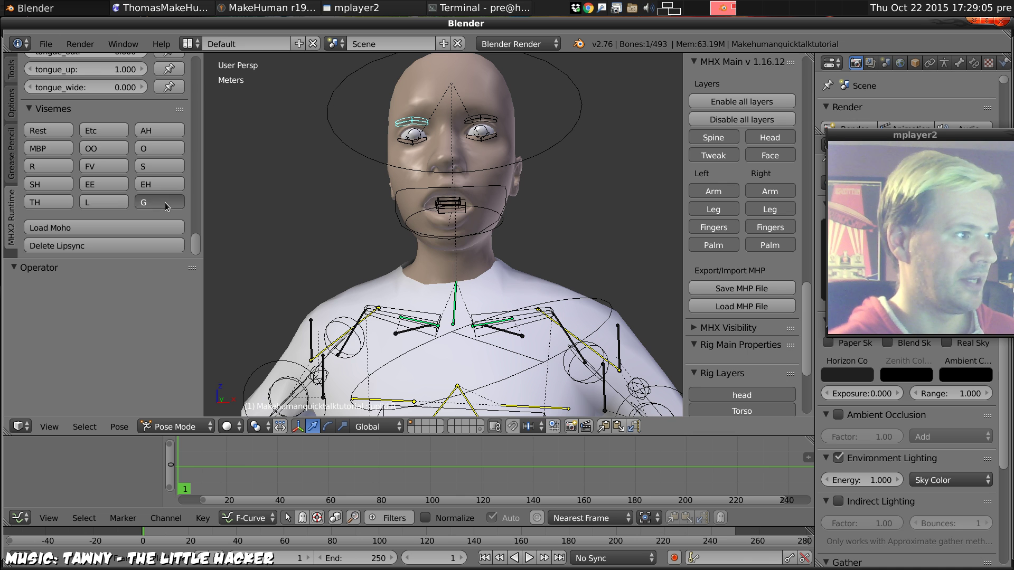
pyautogui.click(98, 132)
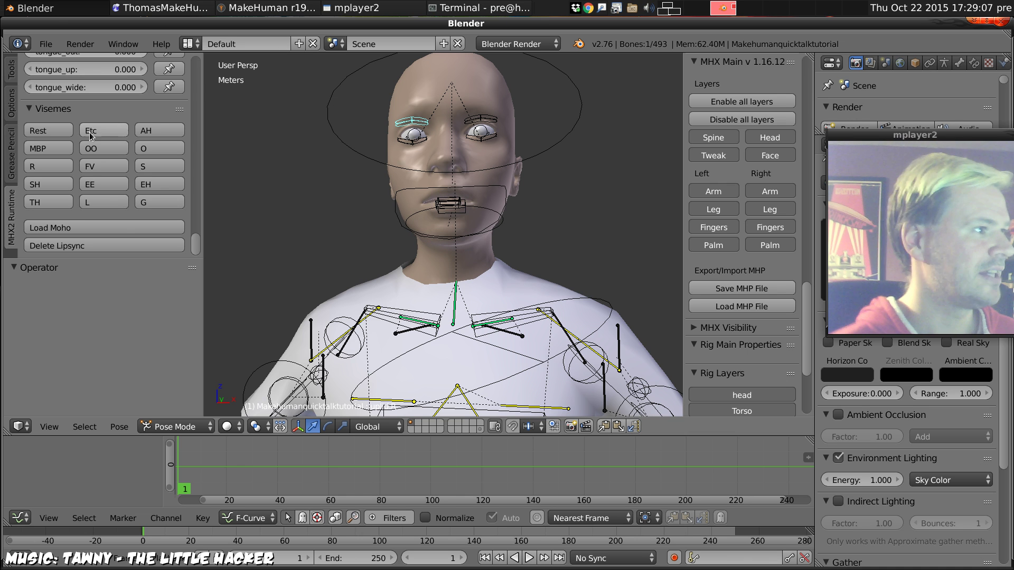
pyautogui.click(156, 134)
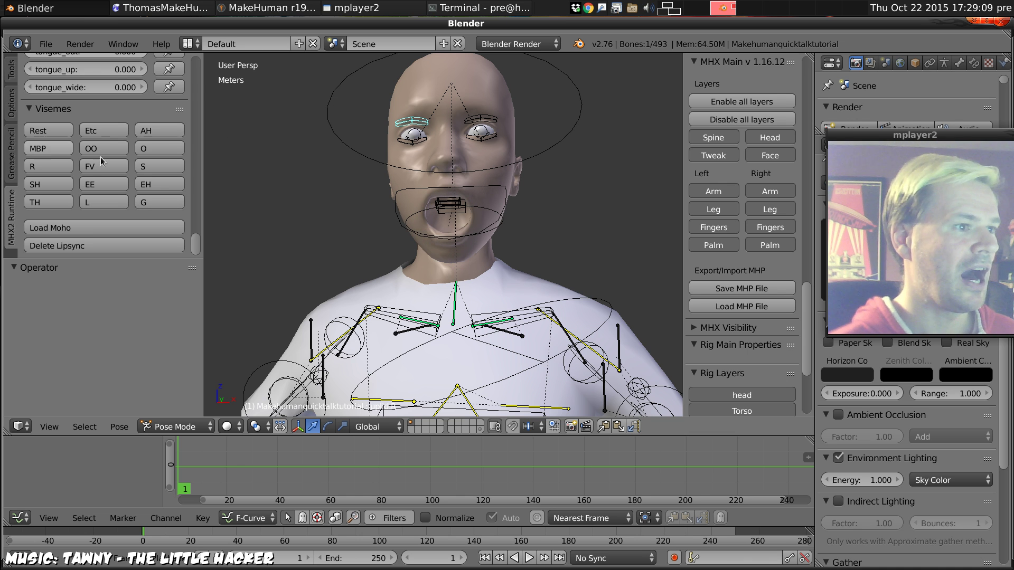
pyautogui.click(104, 148)
pyautogui.click(157, 150)
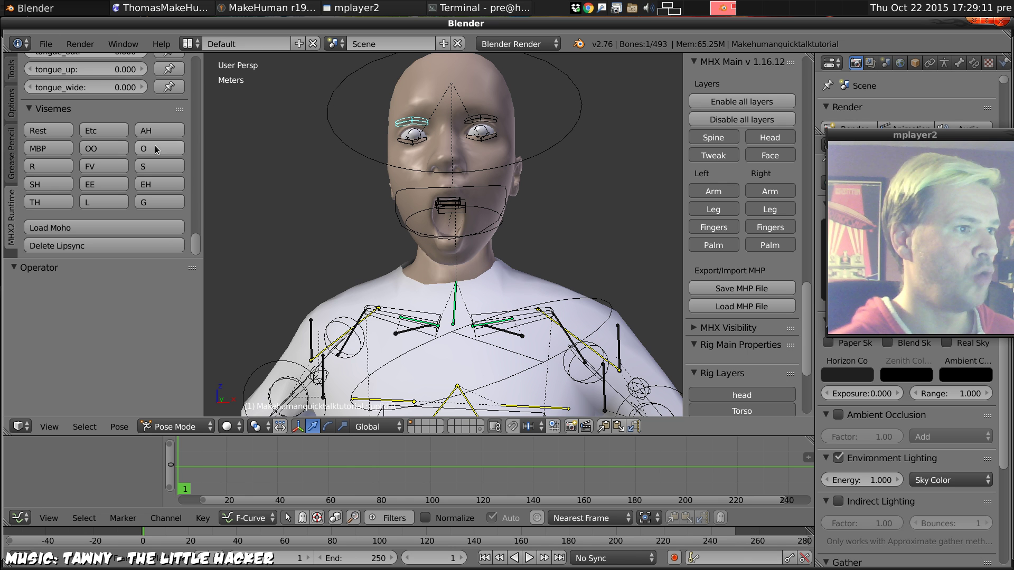
pyautogui.click(101, 165)
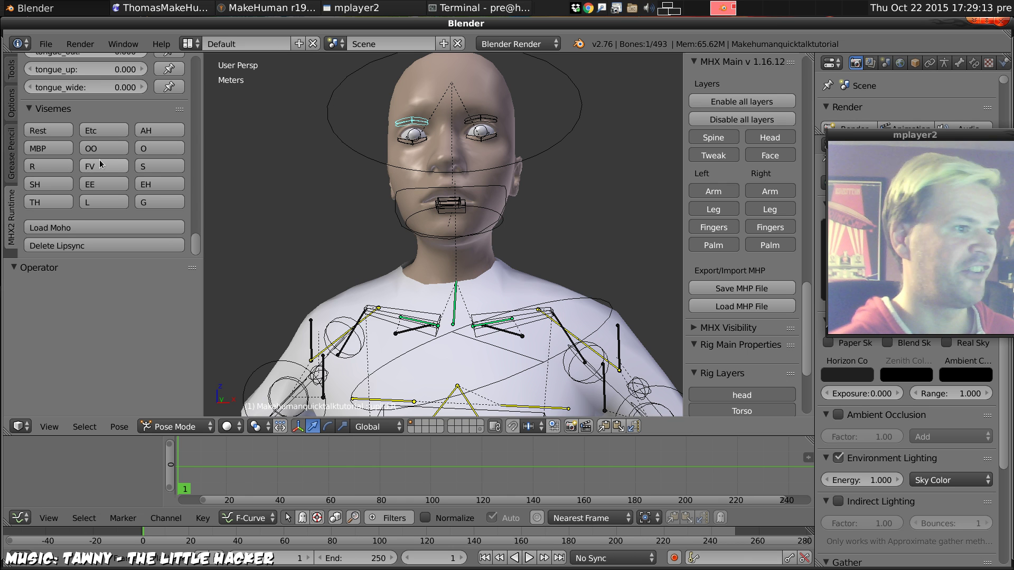
pyautogui.click(151, 167)
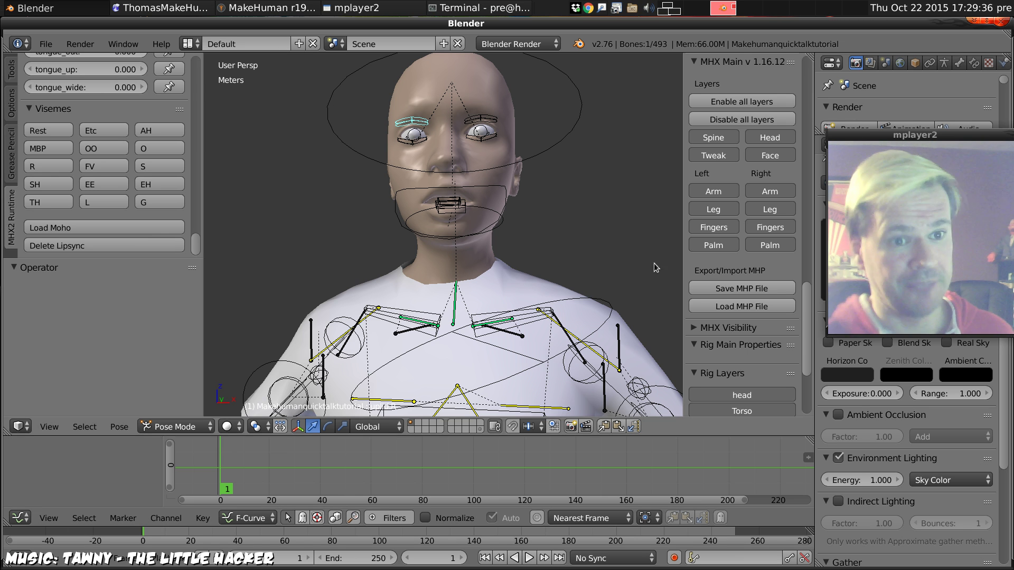
pyautogui.moveTo(914, 132); pyautogui.dragTo(742, 99)
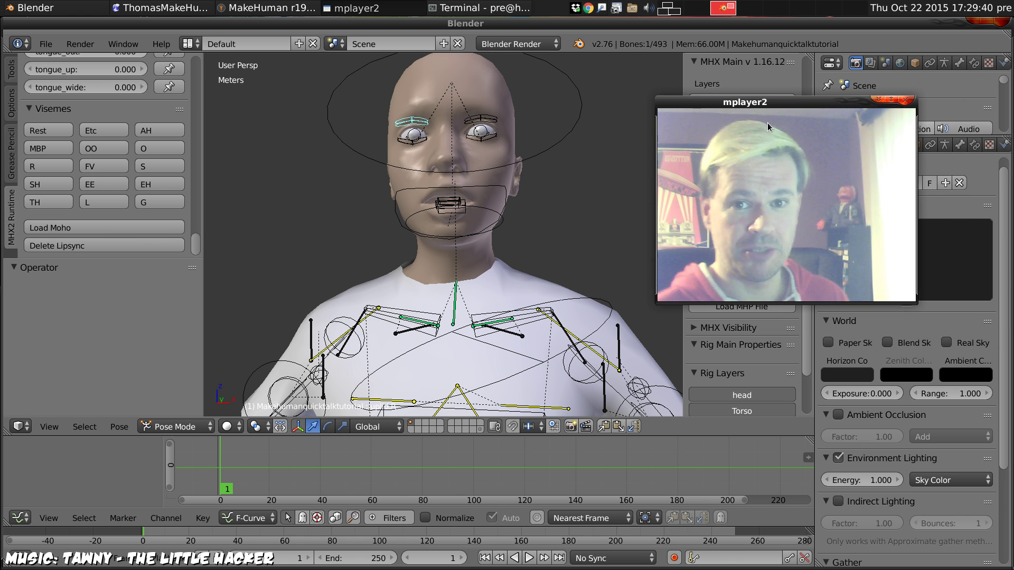
pyautogui.moveTo(748, 98); pyautogui.dragTo(896, 62)
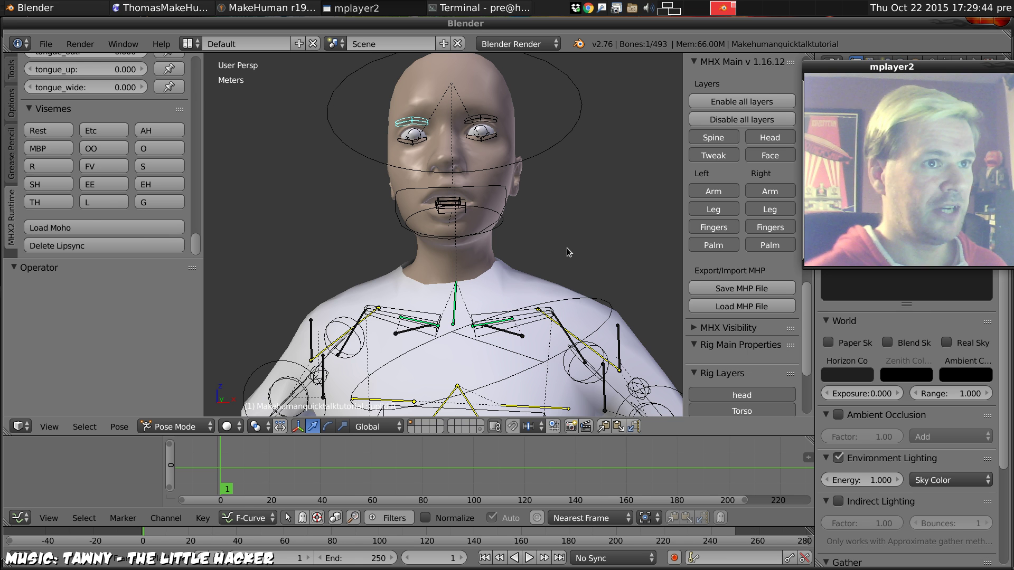
# Scroll the Quicktalk Lip Synch Addon page to its Github/QuickTalk.py links, then return to Blender
pyautogui.hotkey('alt', 'Tab')
pyautogui.hotkey('alt', 'Tab')
pyautogui.hotkey('alt', 'Tab')
pyautogui.hotkey('alt', 'Tab')
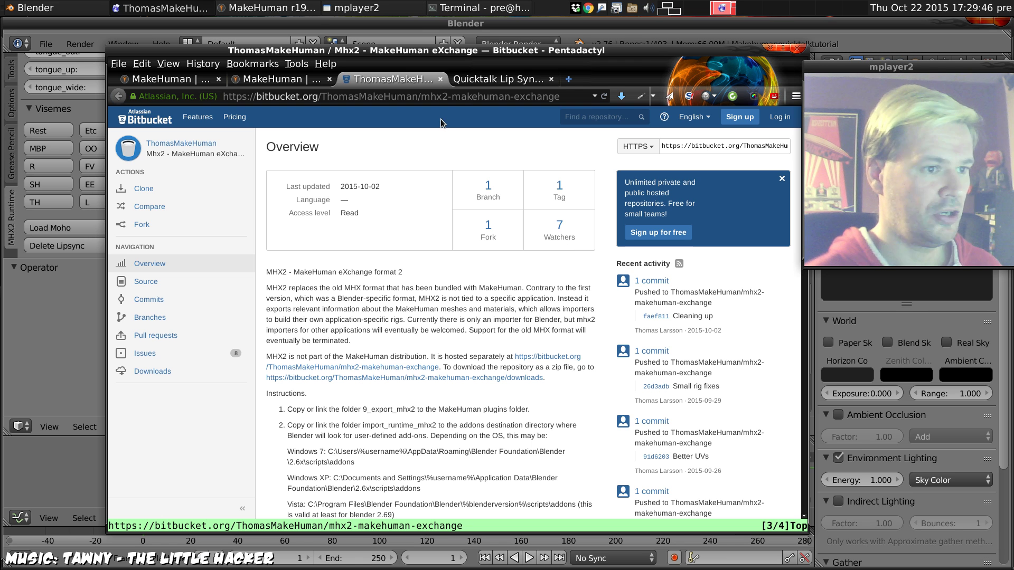
pyautogui.click(494, 78)
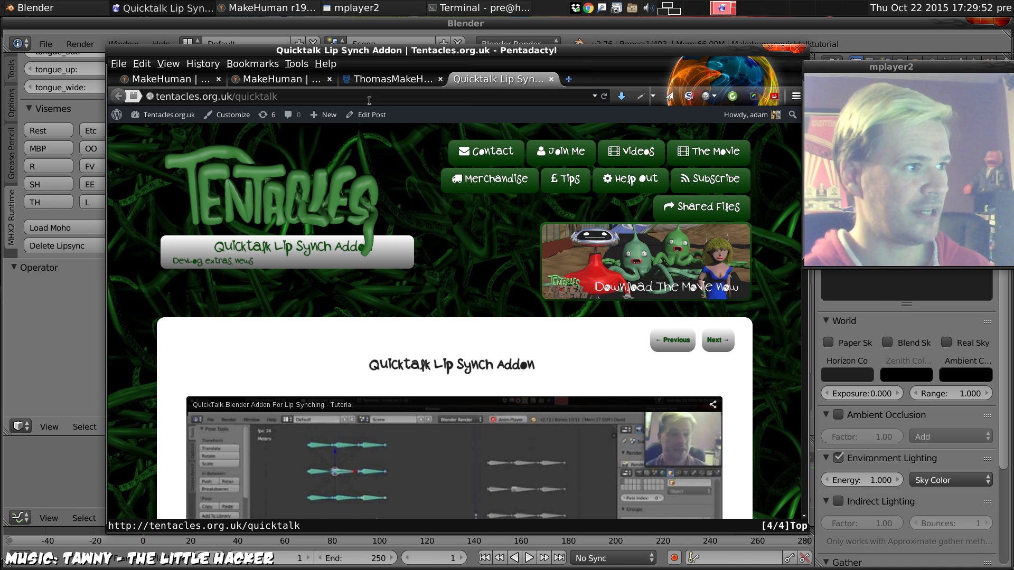
pyautogui.scroll(-10, 442, 220)
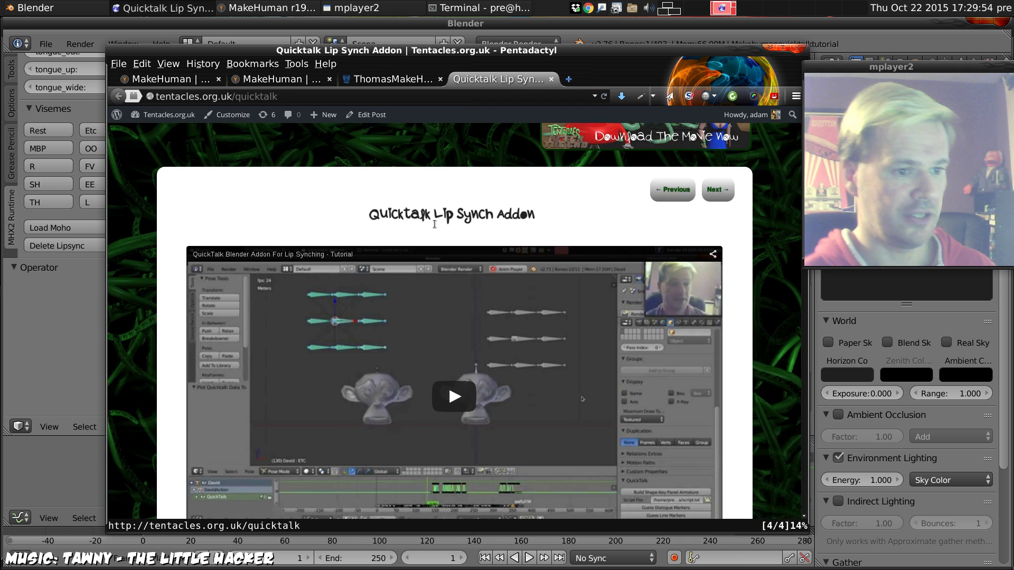
pyautogui.scroll(7, 430, 236)
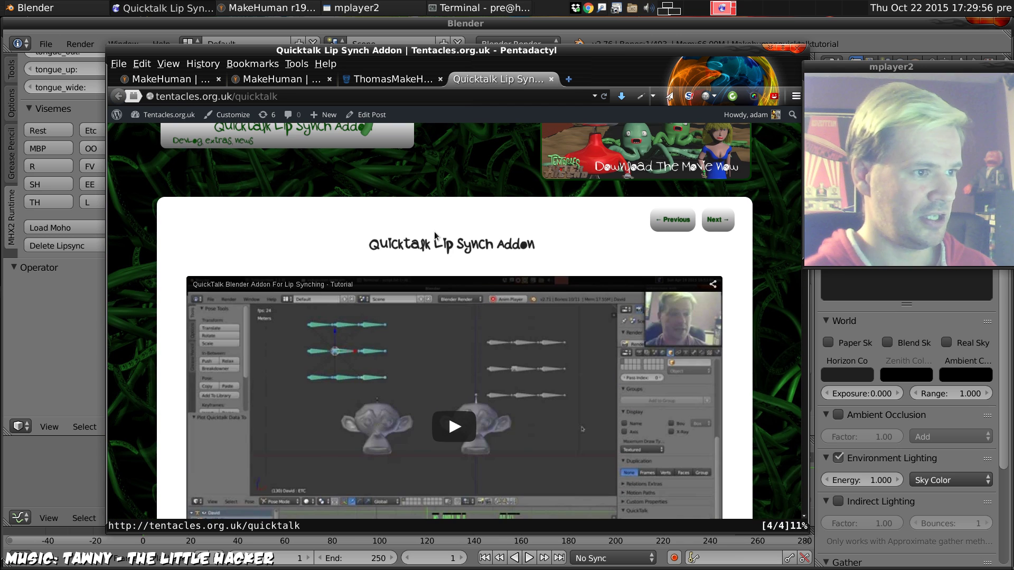
pyautogui.scroll(-20, 465, 316)
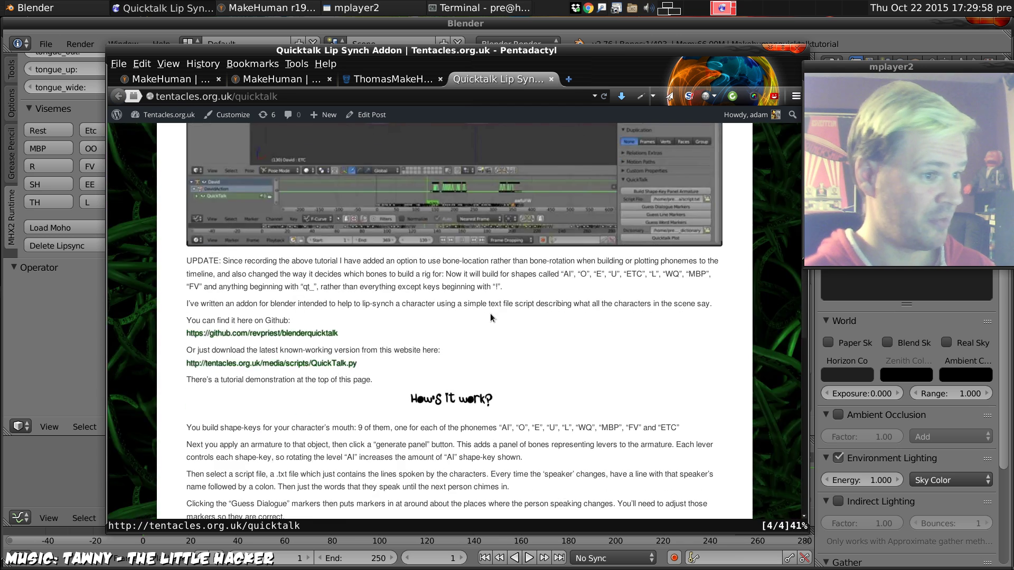
pyautogui.scroll(-5, 497, 320)
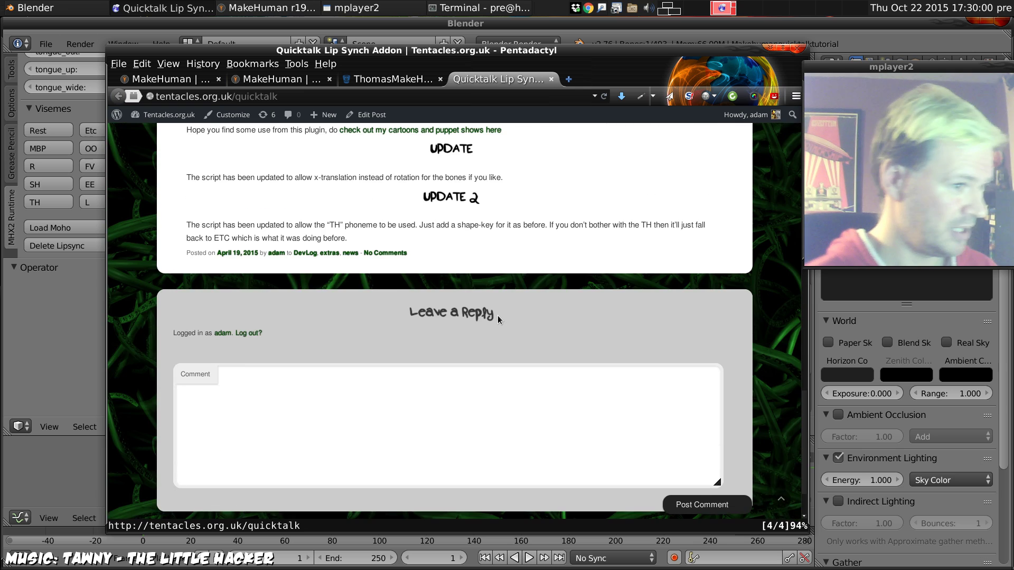
pyautogui.scroll(9, 499, 314)
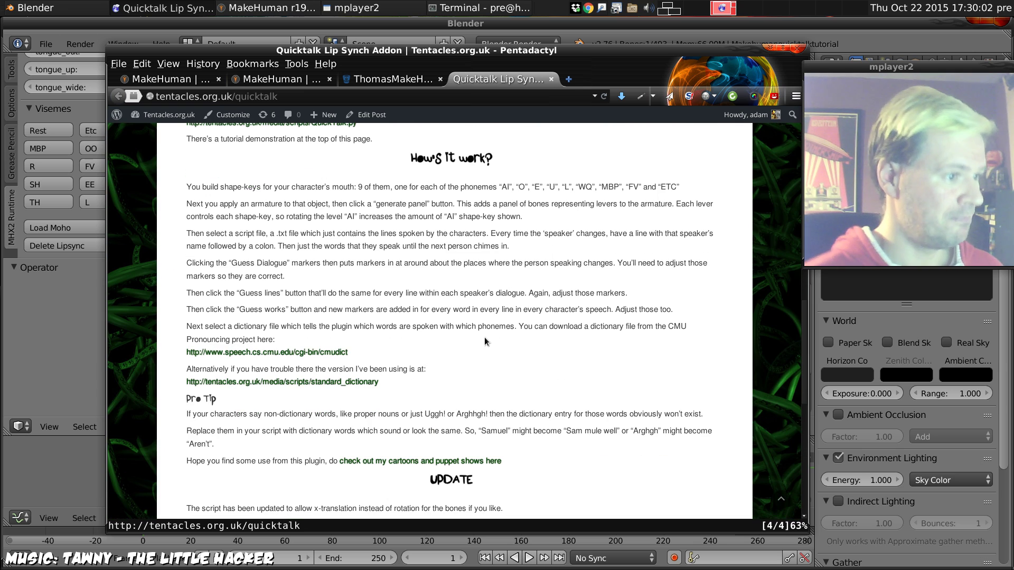
pyautogui.scroll(-4, 433, 307)
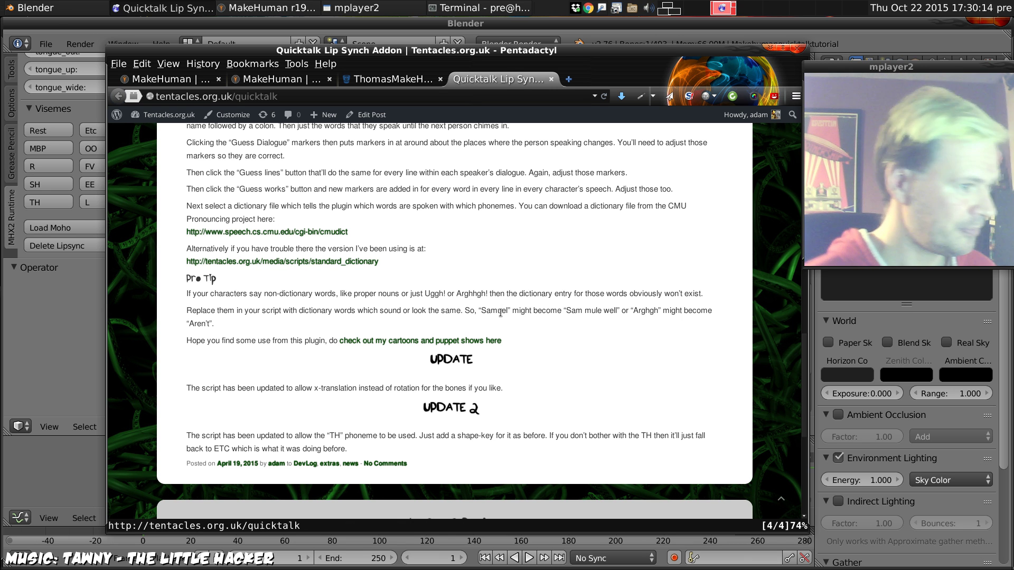
pyautogui.scroll(5, 506, 333)
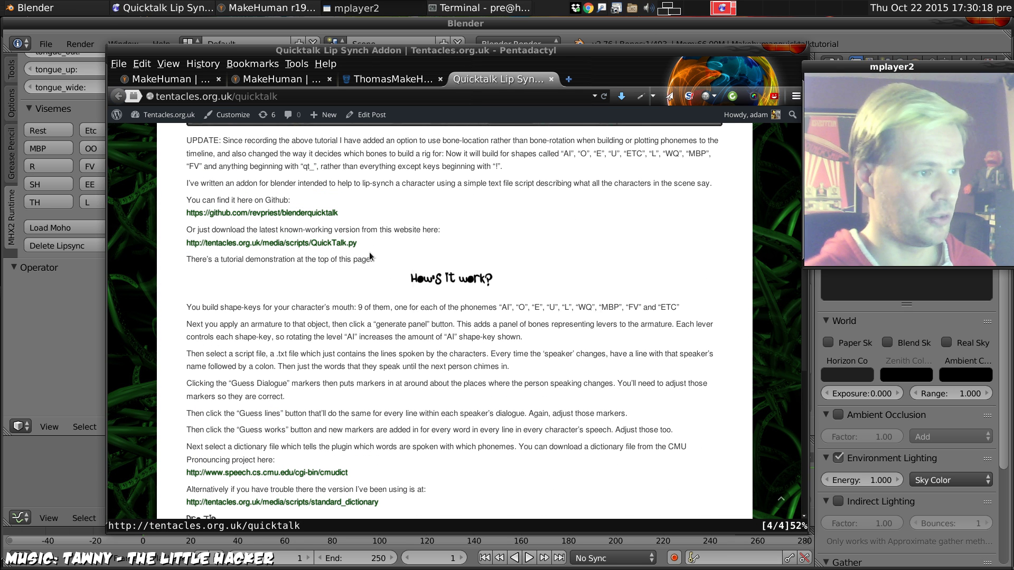
pyautogui.hotkey('alt', 'Tab')
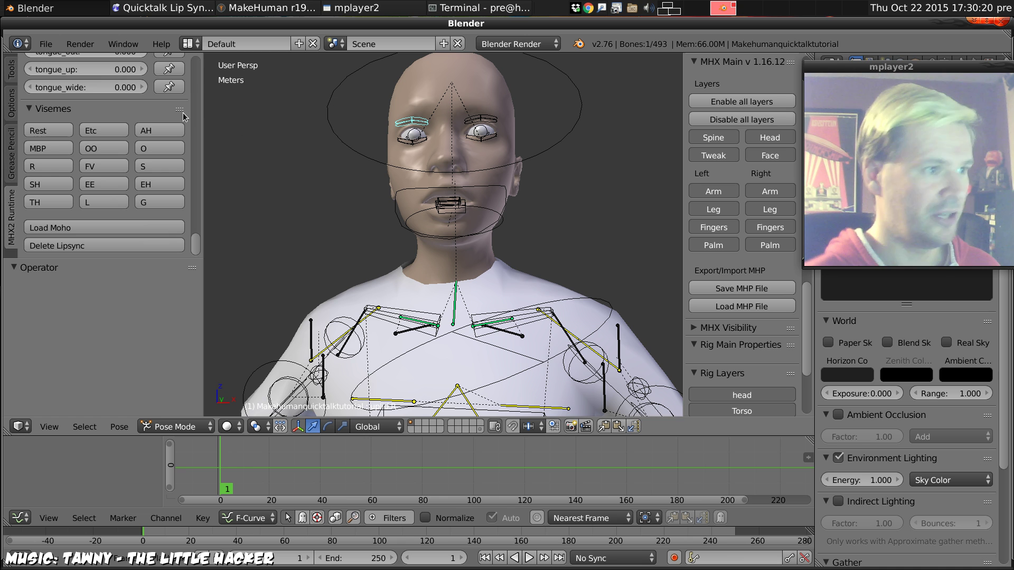
# Show the Add-ons list in User Preferences, filtered by 'qui'
pyautogui.click(46, 44)
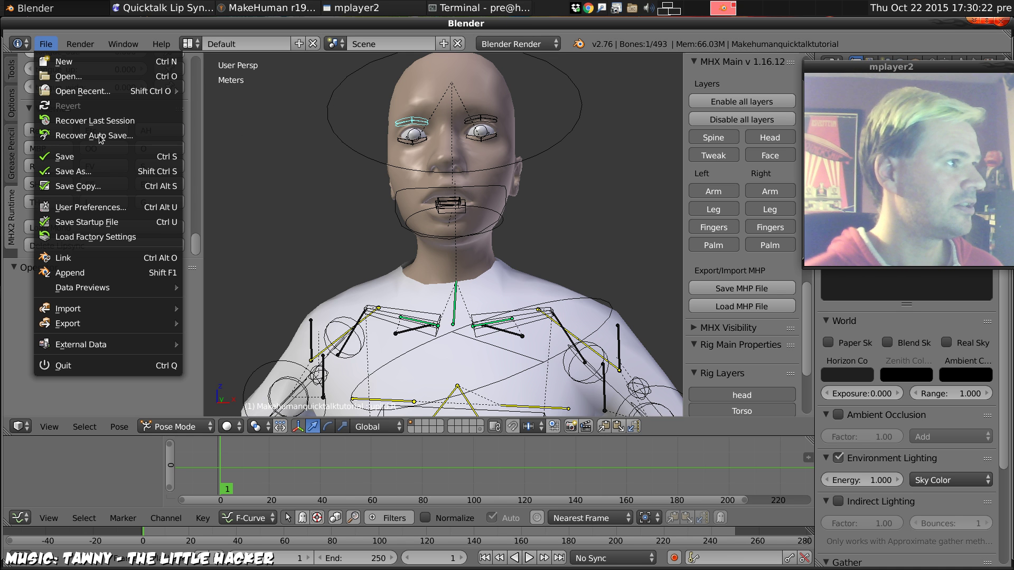
pyautogui.click(90, 207)
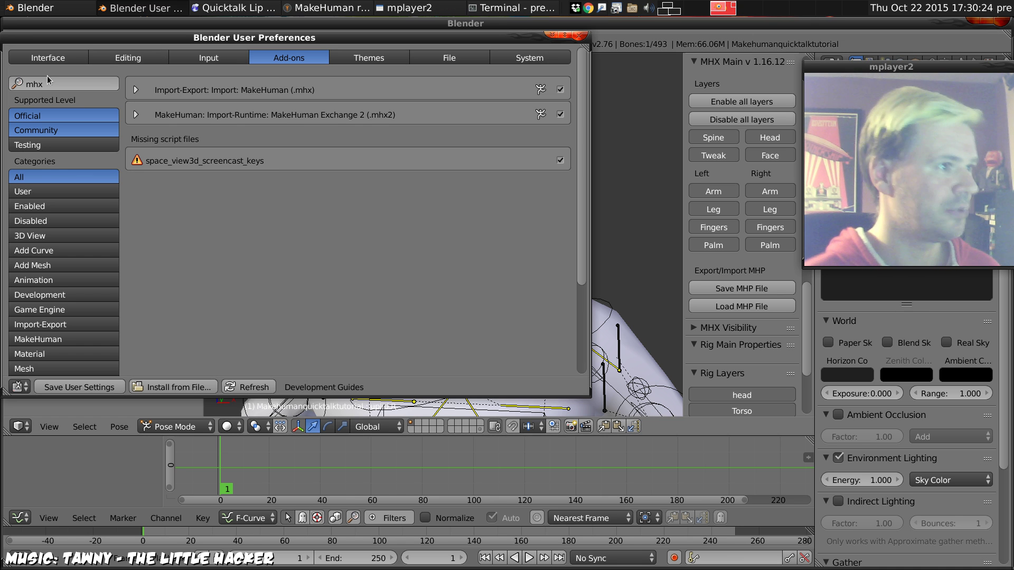
pyautogui.write('quick')
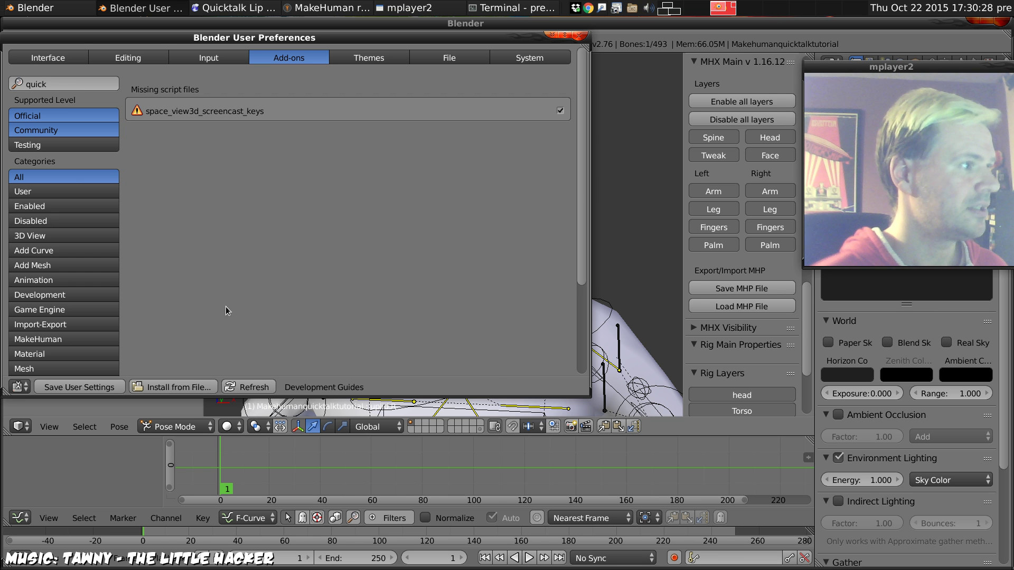
# Install an add-on from file, picking QuickTalk.py in doc/blender/QuickTalk
pyautogui.click(174, 387)
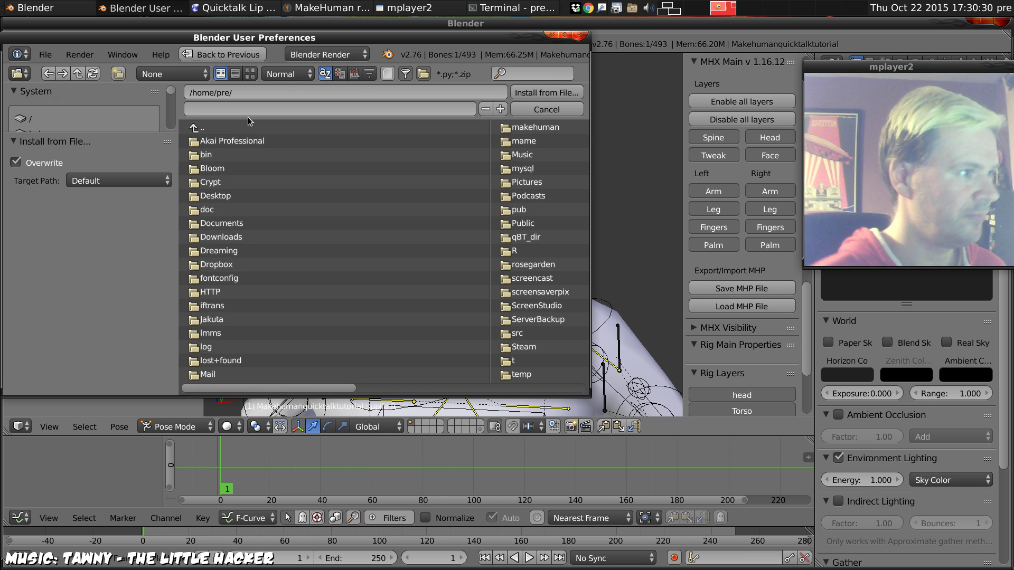
pyautogui.click(240, 223)
pyautogui.click(205, 129)
pyautogui.click(203, 209)
pyautogui.click(305, 236)
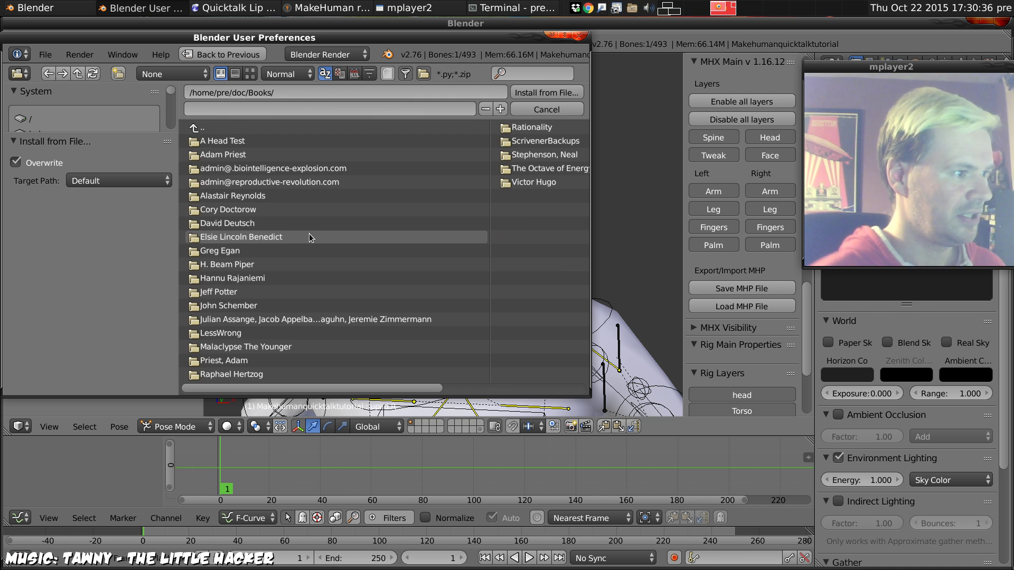
pyautogui.click(296, 128)
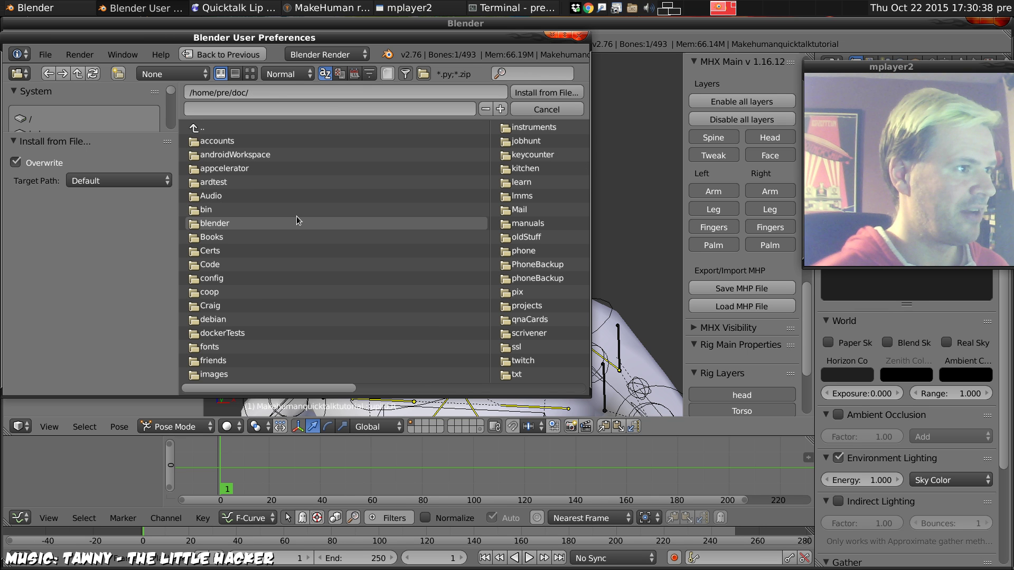
pyautogui.click(207, 224)
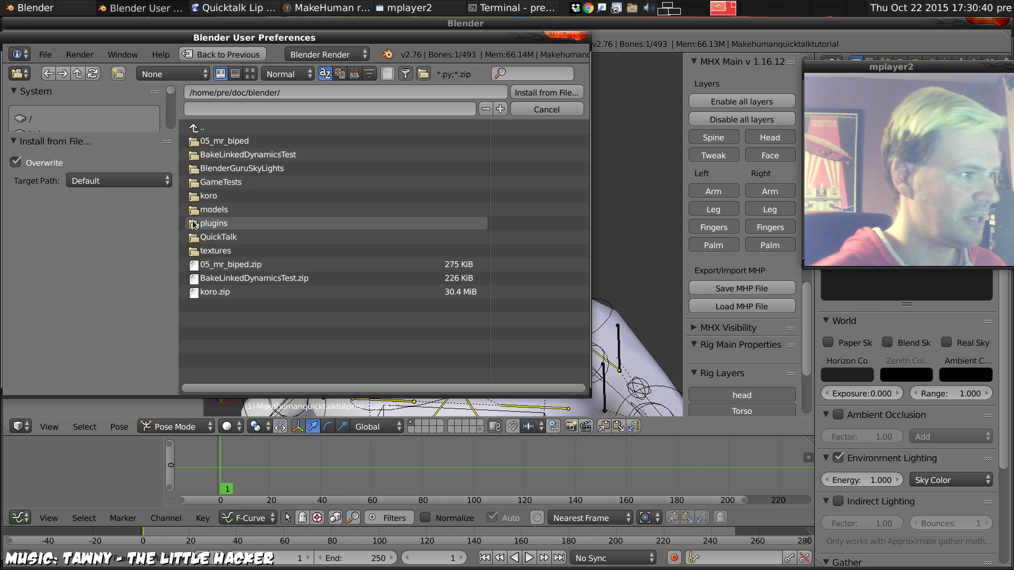
pyautogui.click(201, 237)
pyautogui.click(222, 156)
# Install and enable the QuickTalk Lipsyncher add-on, then close the preferences
pyautogui.click(545, 92)
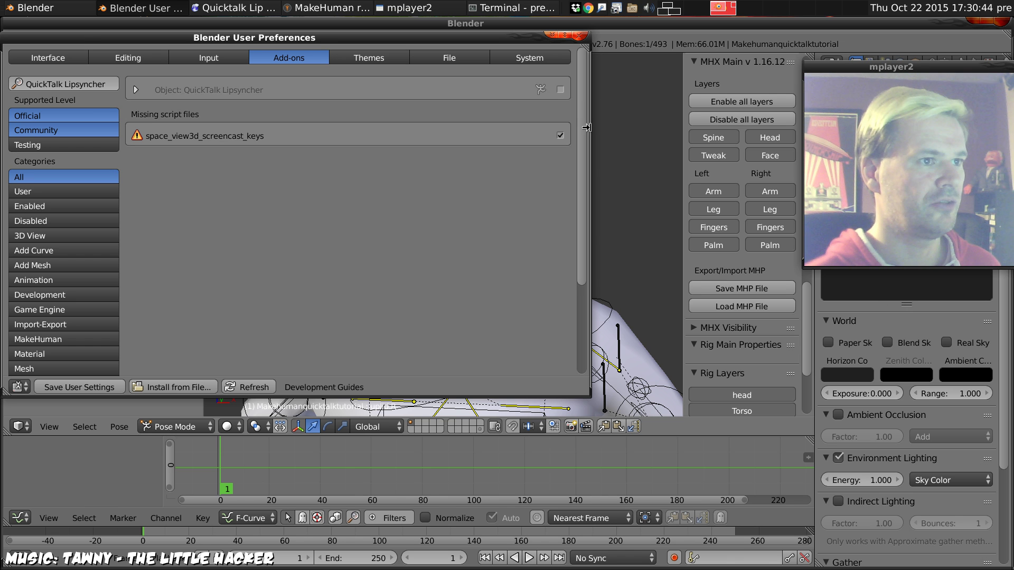
pyautogui.click(560, 90)
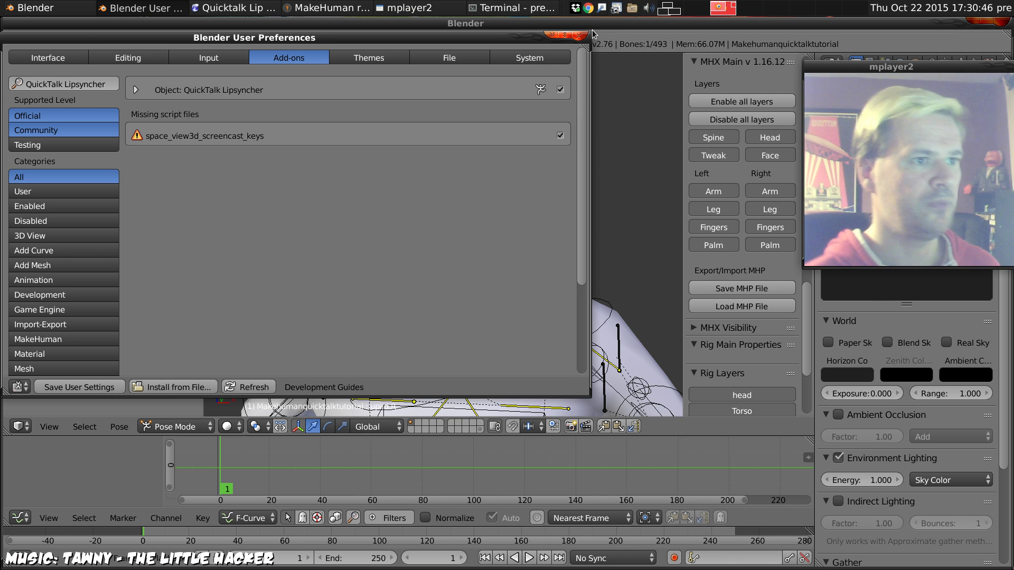
pyautogui.click(580, 35)
pyautogui.click(46, 44)
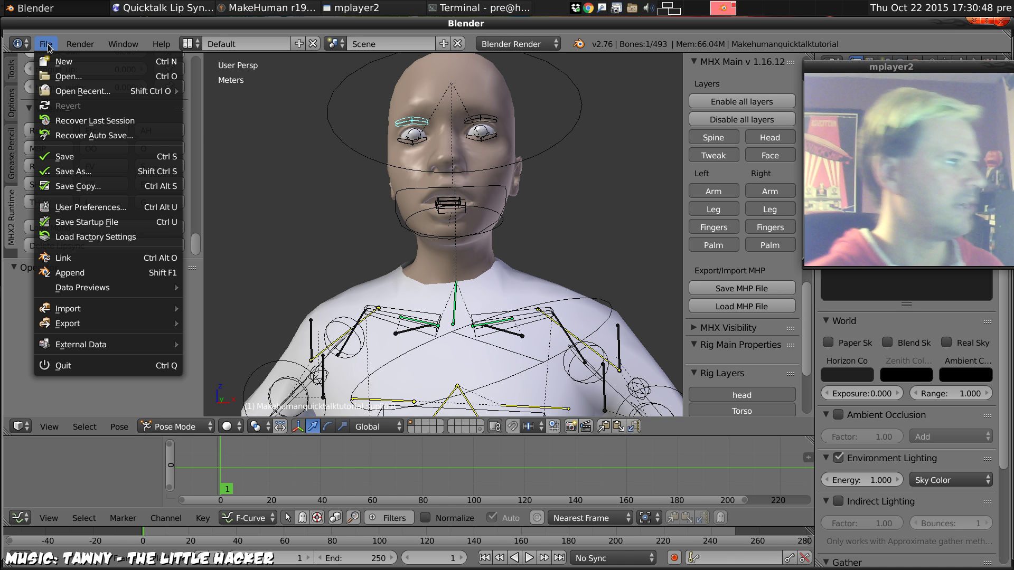
# Save the startup file, then set the character's QuickTalk Bone Option to MHX2 Visemes
pyautogui.click(168, 232)
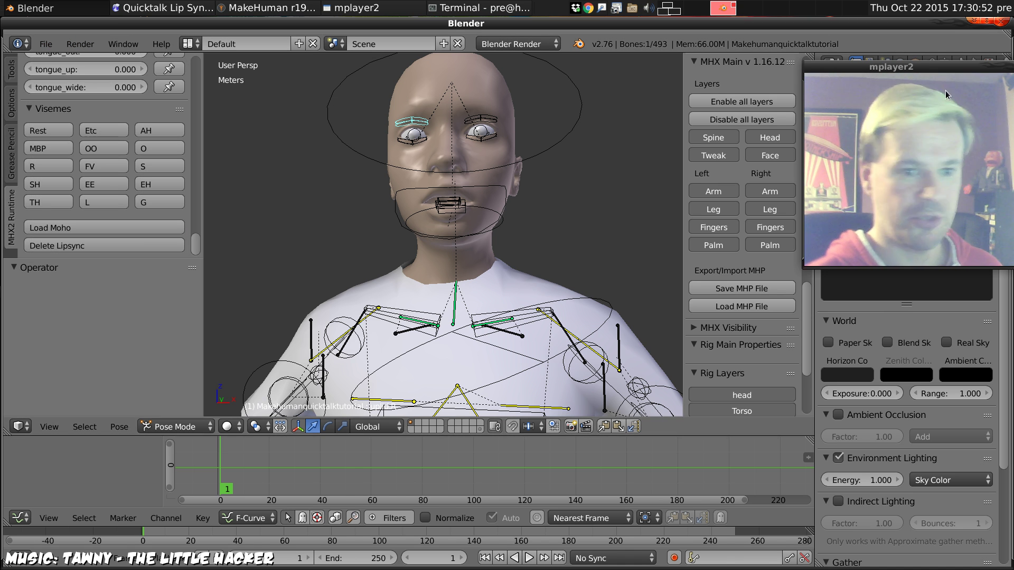
pyautogui.moveTo(897, 66); pyautogui.dragTo(118, 42)
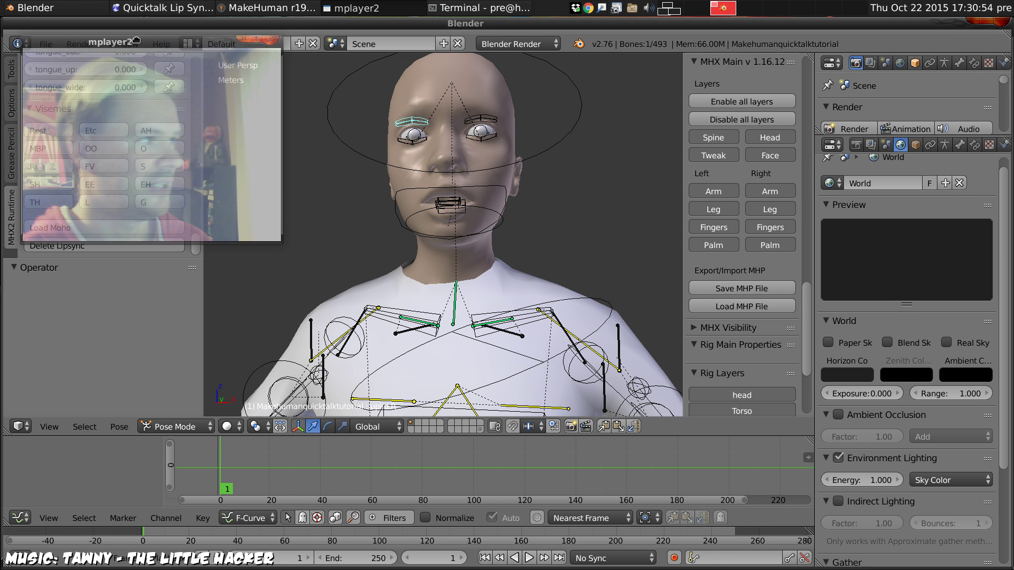
pyautogui.click(916, 145)
pyautogui.moveTo(1001, 236); pyautogui.dragTo(1002, 496)
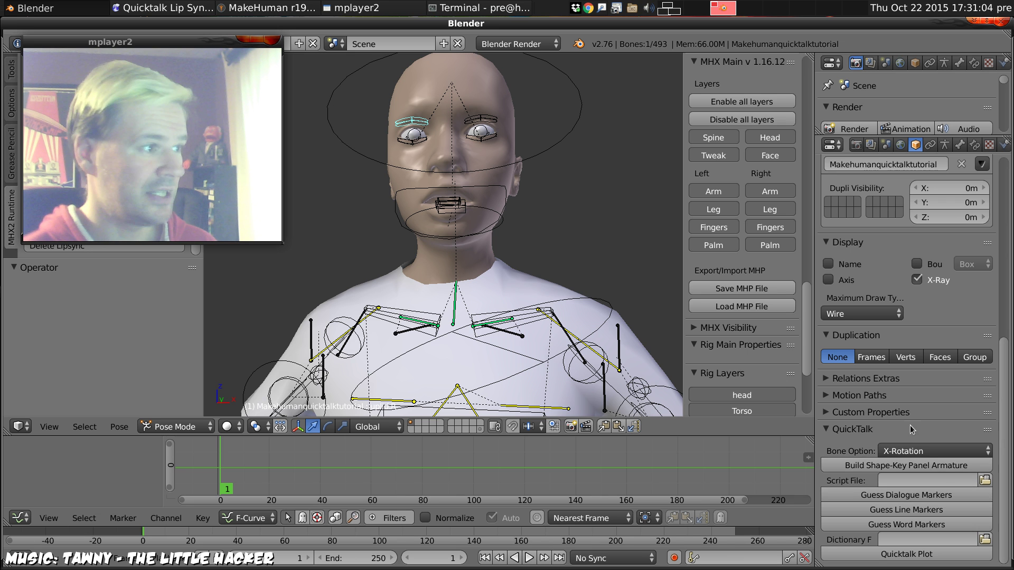
pyautogui.click(933, 451)
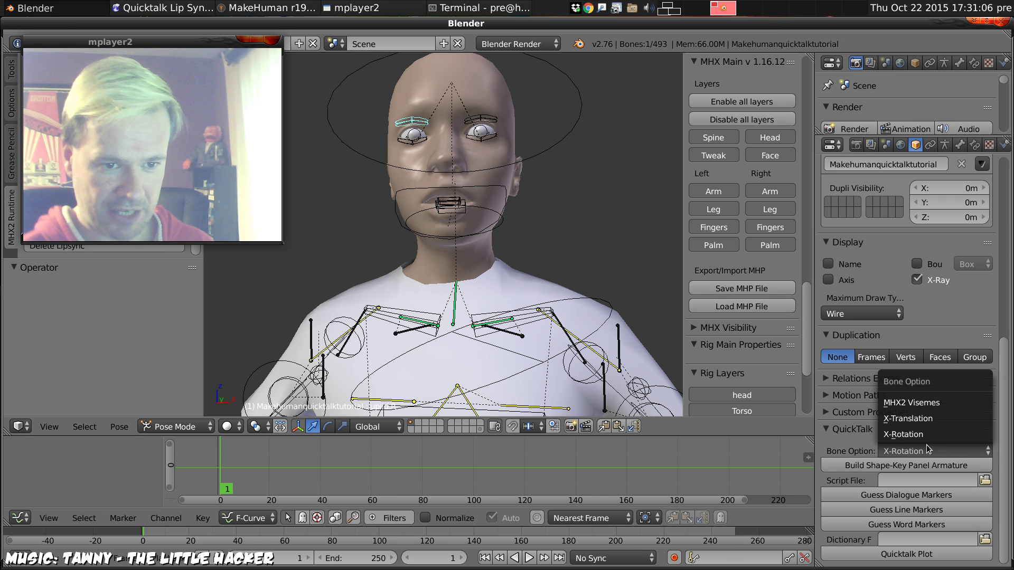
pyautogui.click(921, 404)
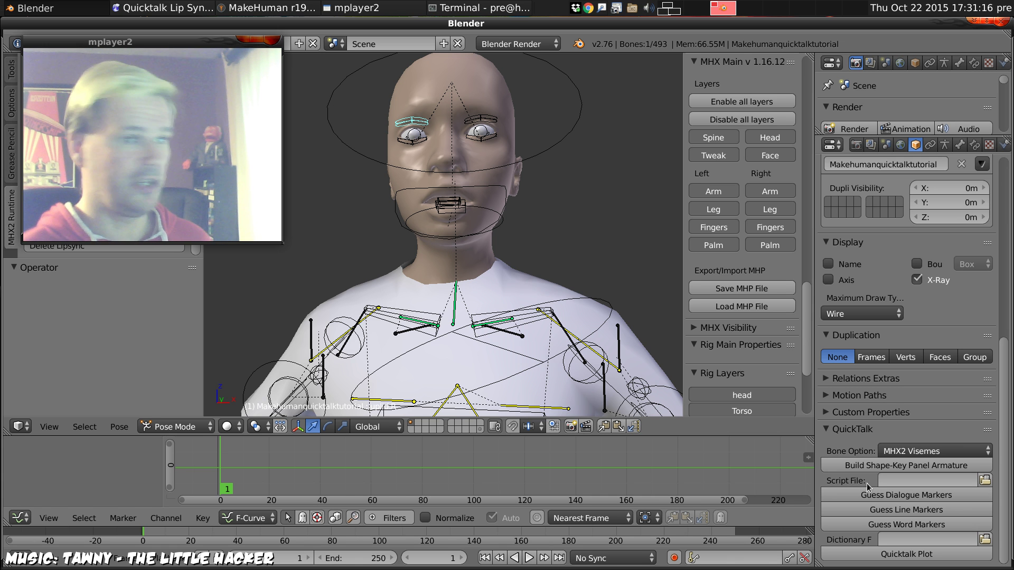
# In a new terminal, list doc/blender/QuickTalk and review the examplescript.txt dialogue, then return to Blender
pyautogui.hotkey('alt', 'Tab')
pyautogui.hotkey('alt', 'Tab')
pyautogui.hotkey('alt', 'Tab')
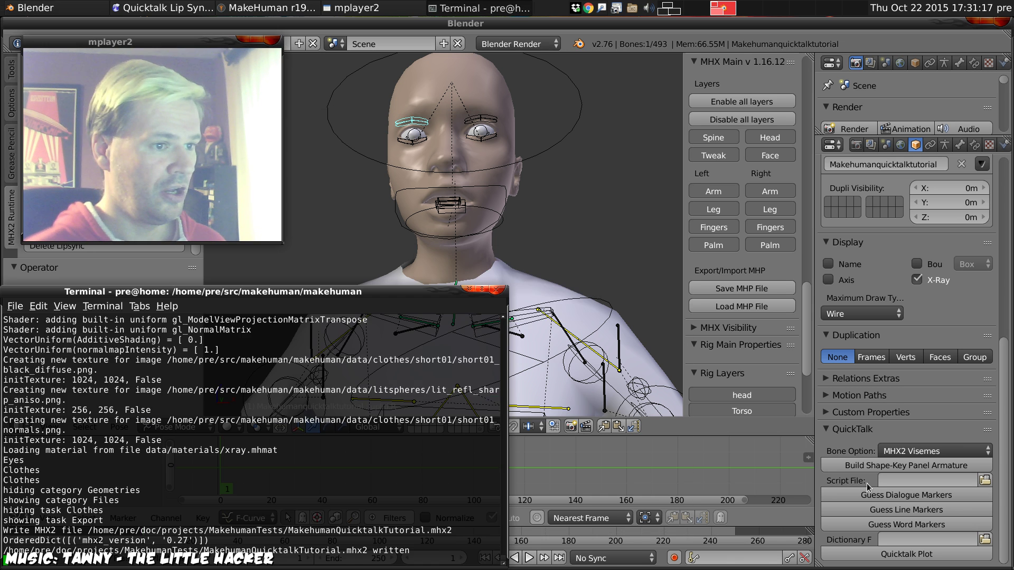
pyautogui.hotkey('ctrl', 'alt', 't')
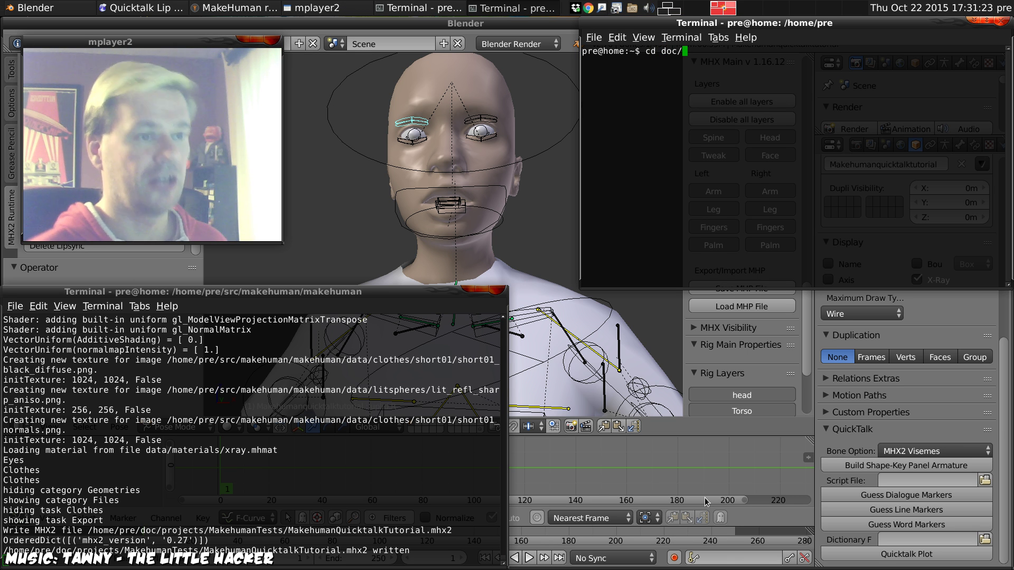
pyautogui.write('cd doc/blender/')
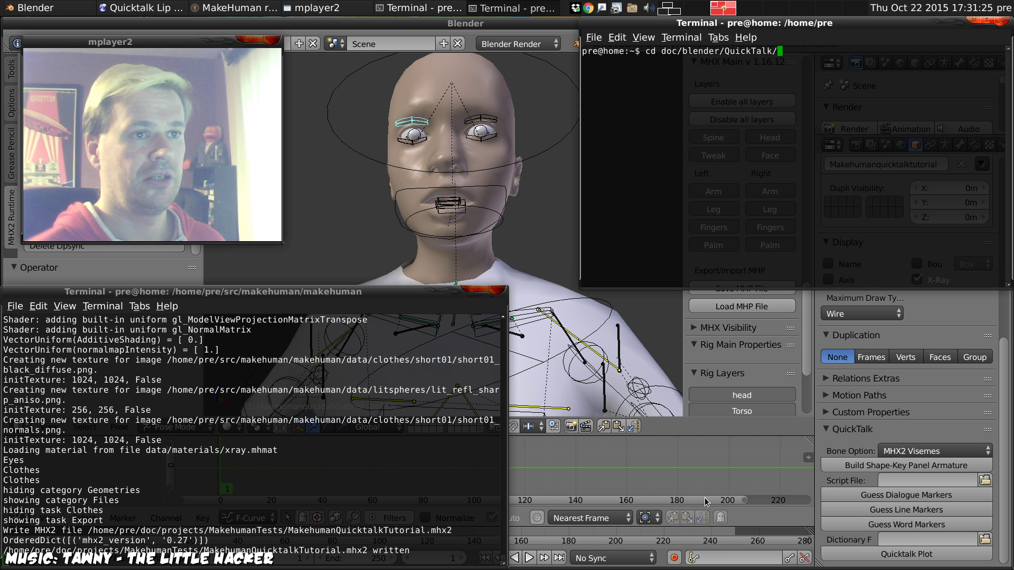
pyautogui.write('QuickTalk/')
pyautogui.press('Return')
pyautogui.write('ls')
pyautogui.press('Return')
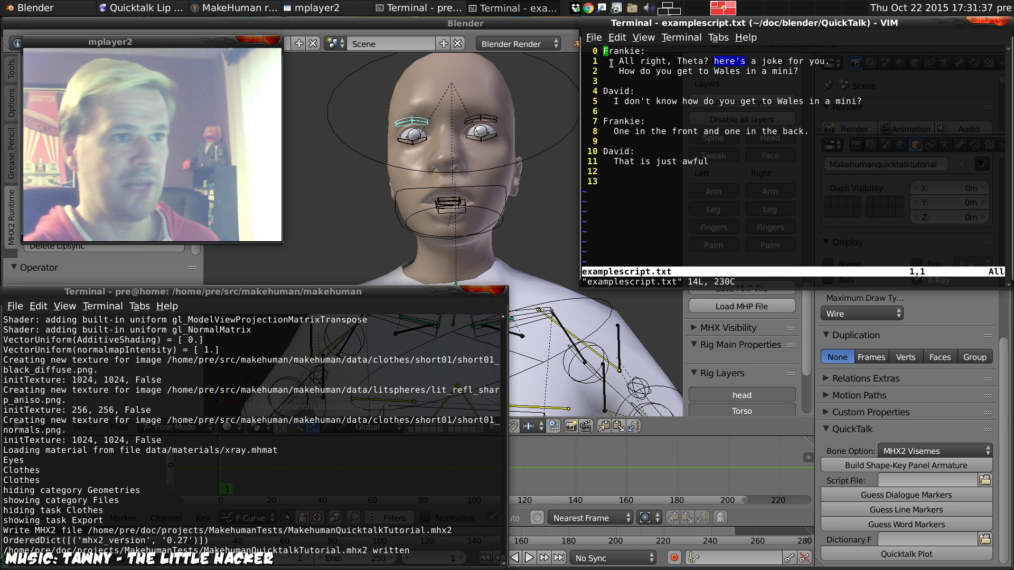
pyautogui.moveTo(607, 63); pyautogui.dragTo(897, 72)
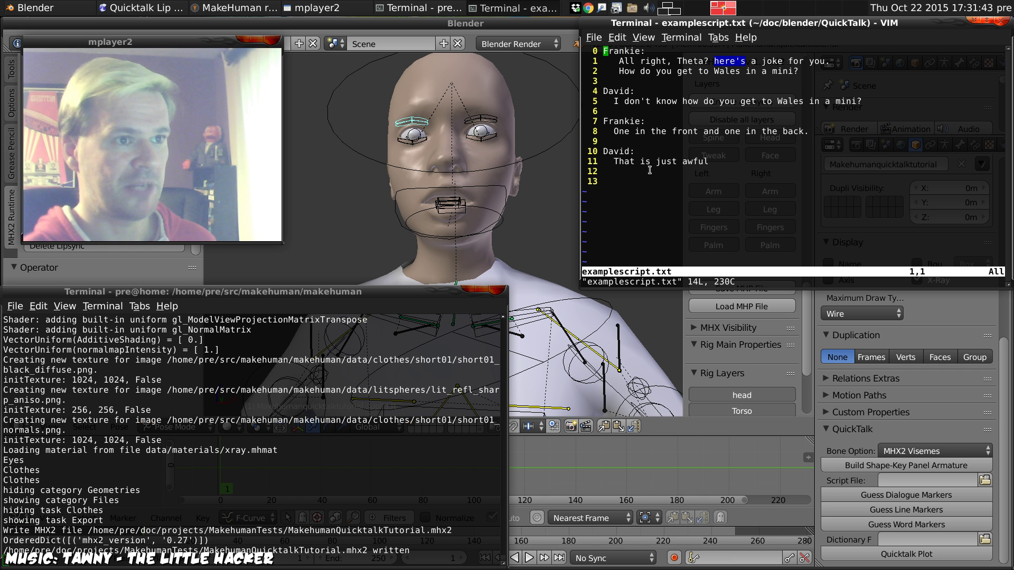
pyautogui.click(515, 27)
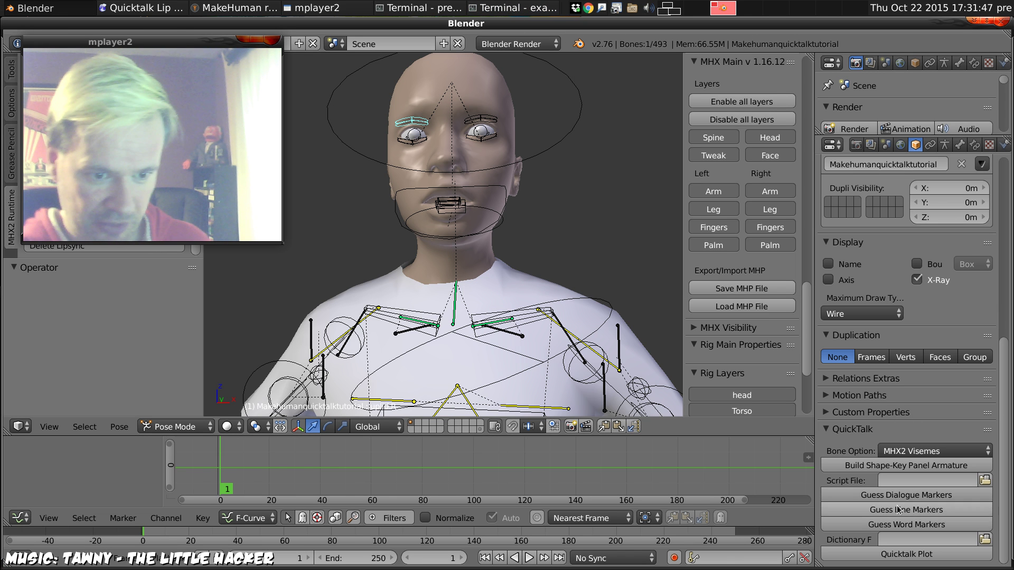
# Load examplescript.txt from the recent QuickTalk folder as QuickTalk's Script File
pyautogui.click(984, 481)
pyautogui.moveTo(190, 47); pyautogui.dragTo(890, 81)
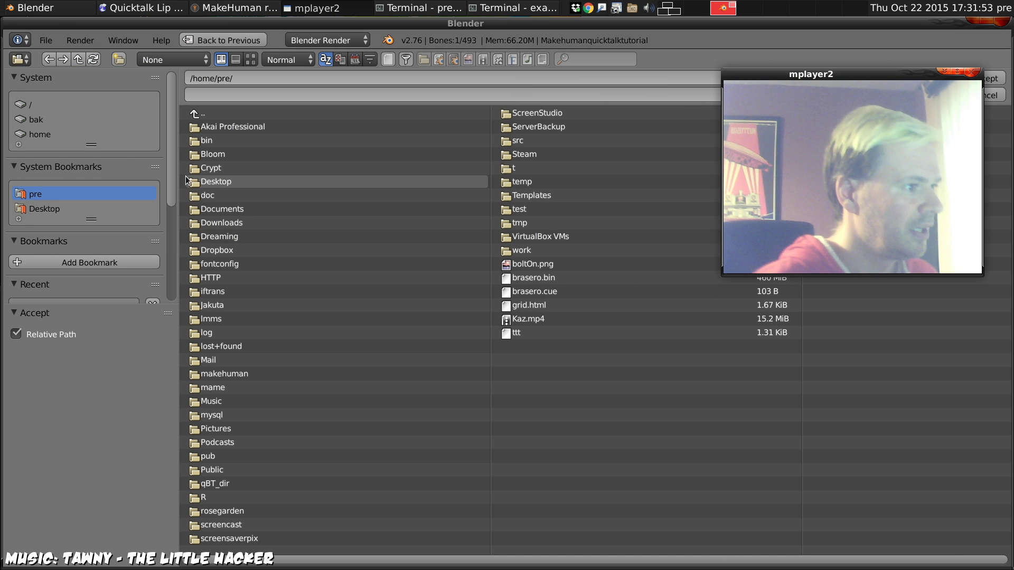
pyautogui.moveTo(89, 304); pyautogui.dragTo(90, 410)
pyautogui.click(51, 311)
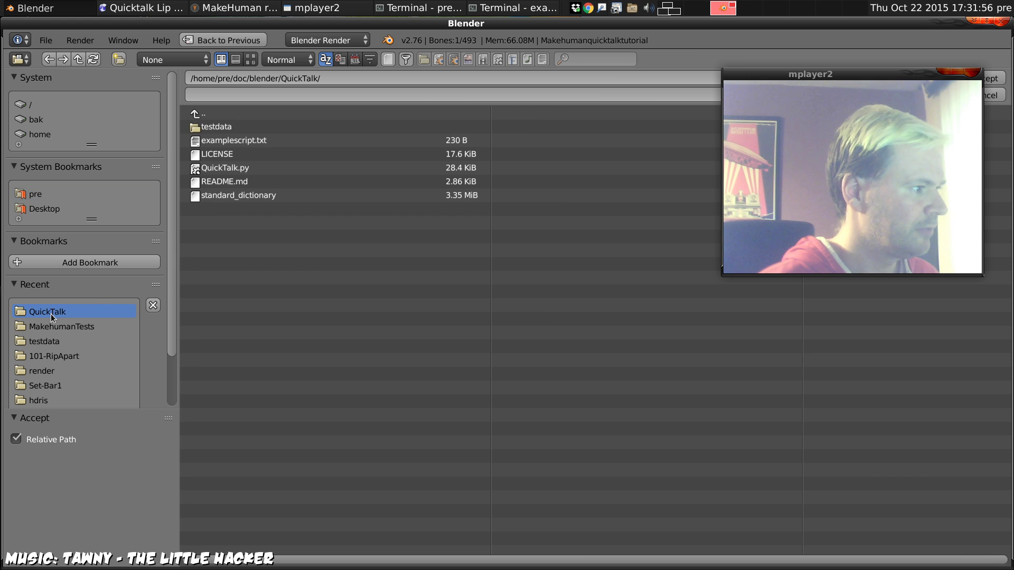
pyautogui.doubleClick(198, 141)
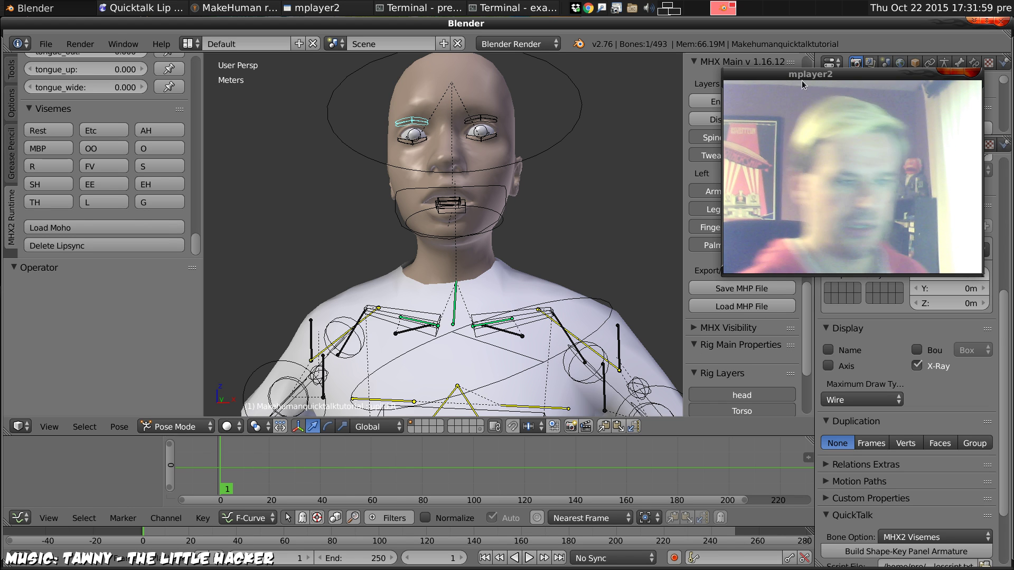
# Switch the Graph Editor area to the Video Sequence Editor
pyautogui.scroll(-4, 940, 448)
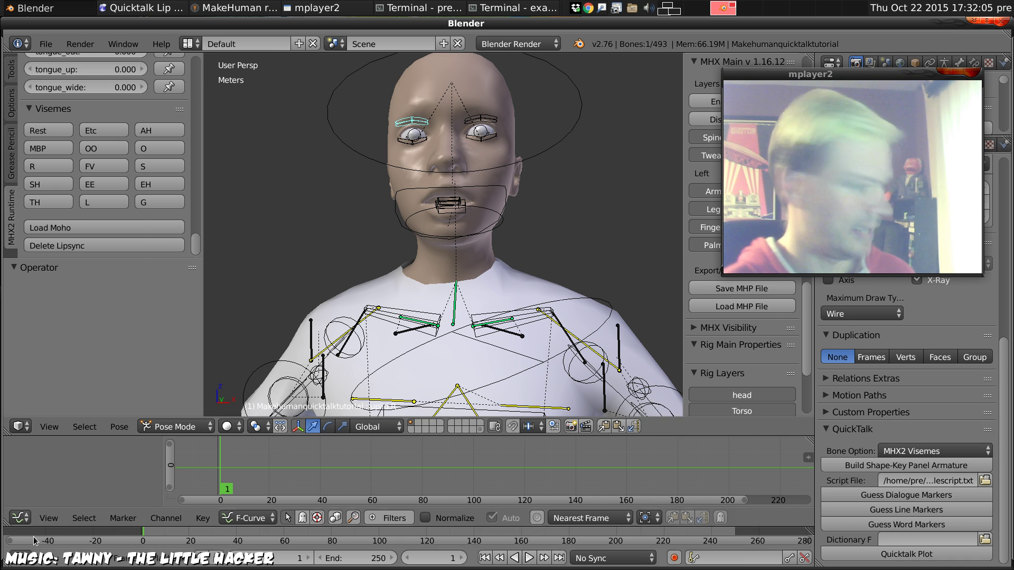
pyautogui.click(20, 518)
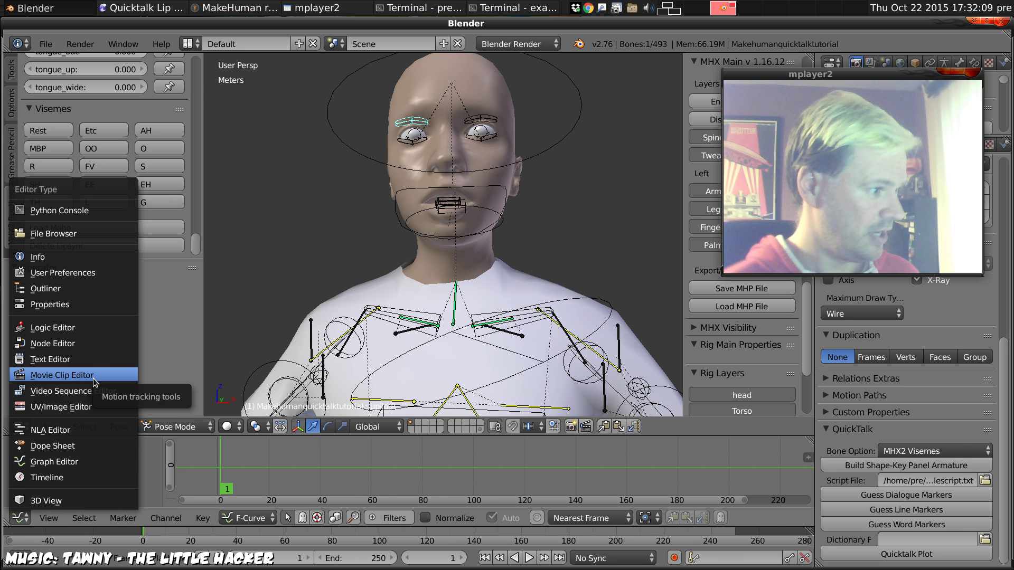
pyautogui.click(90, 391)
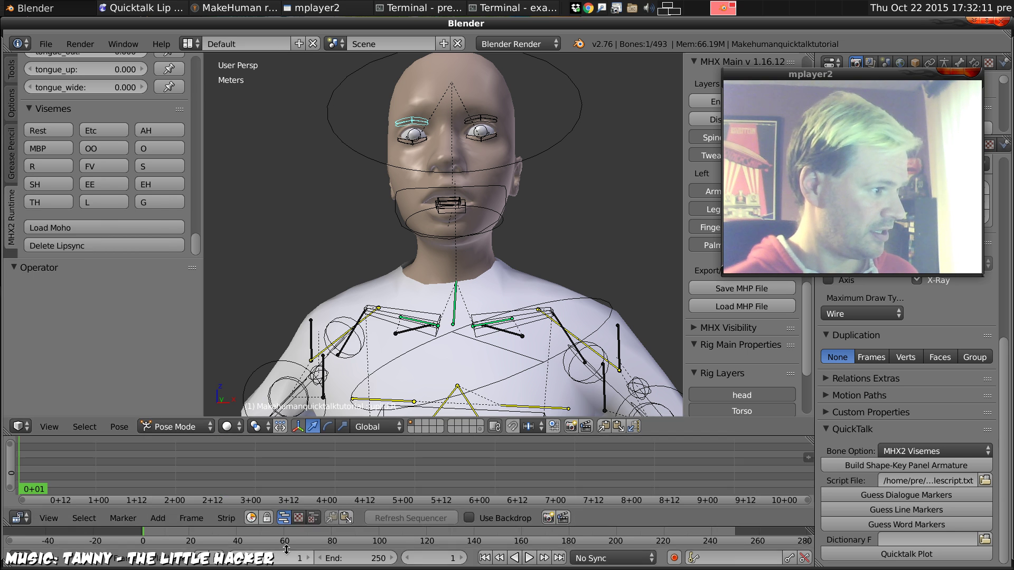
# Add QuickTalk/testdata/vocals.wav as a sound strip and zoom out to see all 369 frames
pyautogui.click(158, 518)
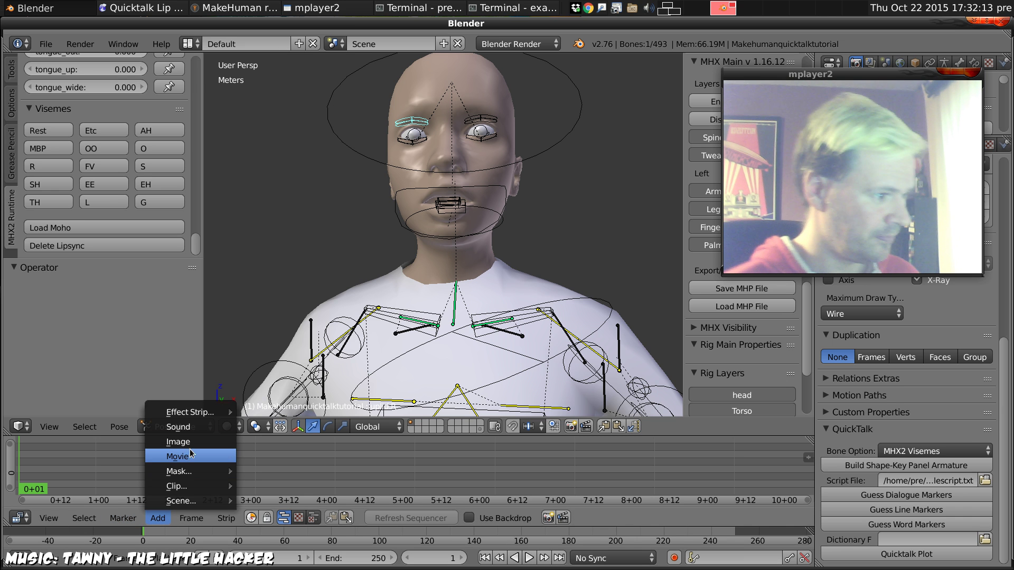
pyautogui.click(190, 427)
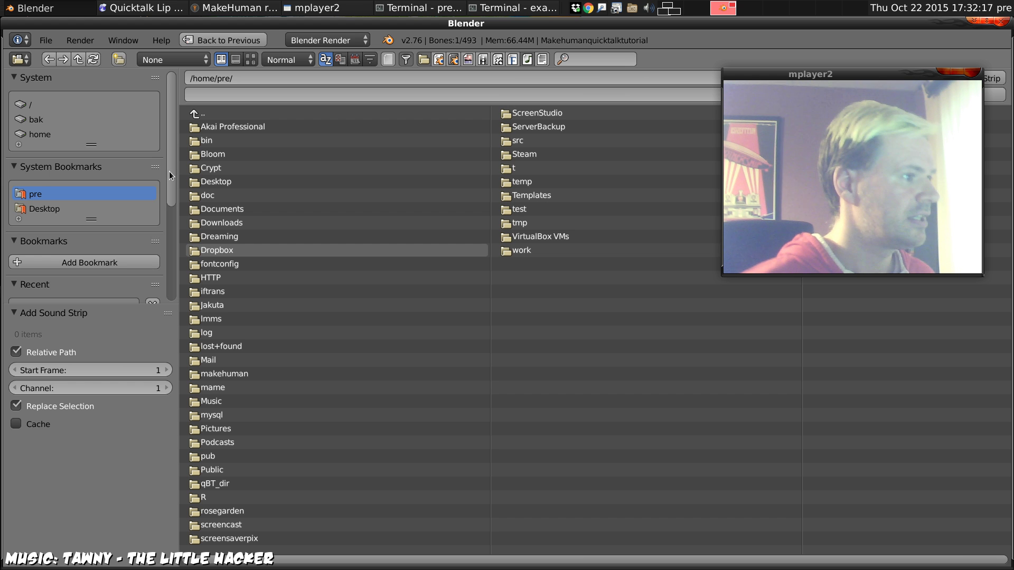
pyautogui.moveTo(169, 171); pyautogui.dragTo(167, 264)
pyautogui.click(51, 151)
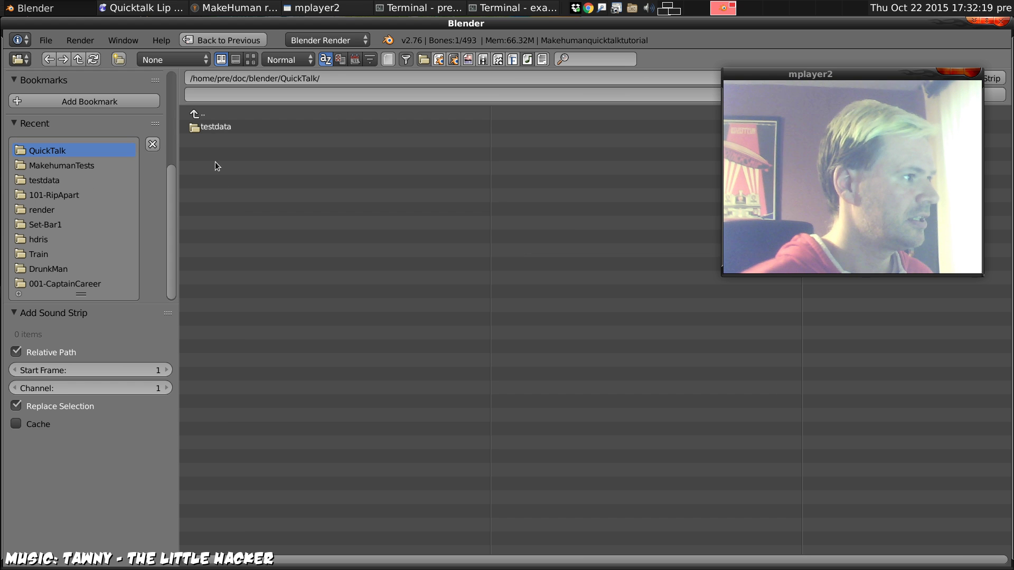
pyautogui.click(195, 127)
pyautogui.doubleClick(195, 128)
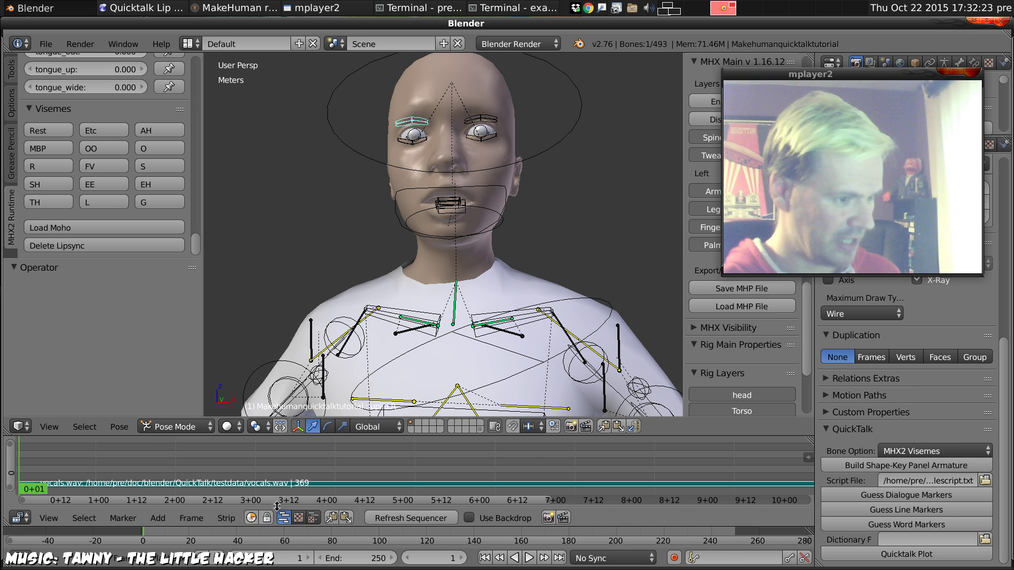
pyautogui.moveTo(28, 475); pyautogui.dragTo(509, 471, button='middle')
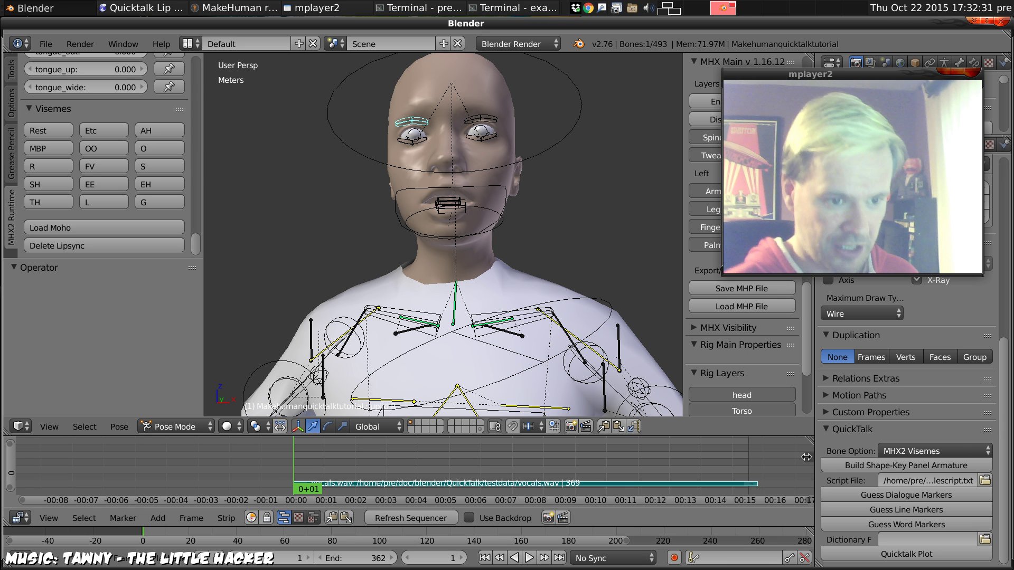
# Open the strip sidebar with N, reach Draw Waveform, and enlarge the vocals.wav strip to read its waveform
pyautogui.press('n')
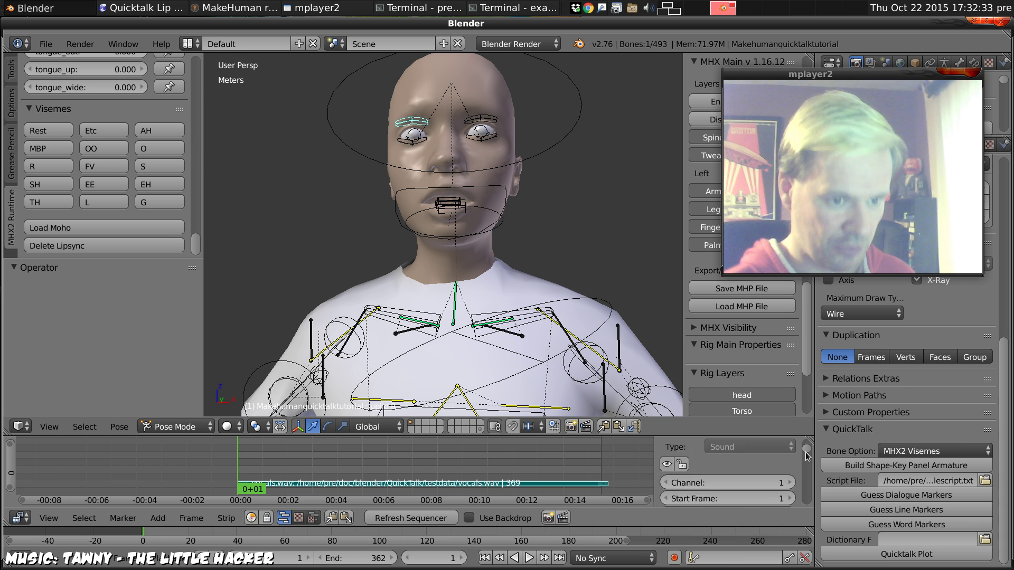
pyautogui.moveTo(805, 459); pyautogui.dragTo(810, 483)
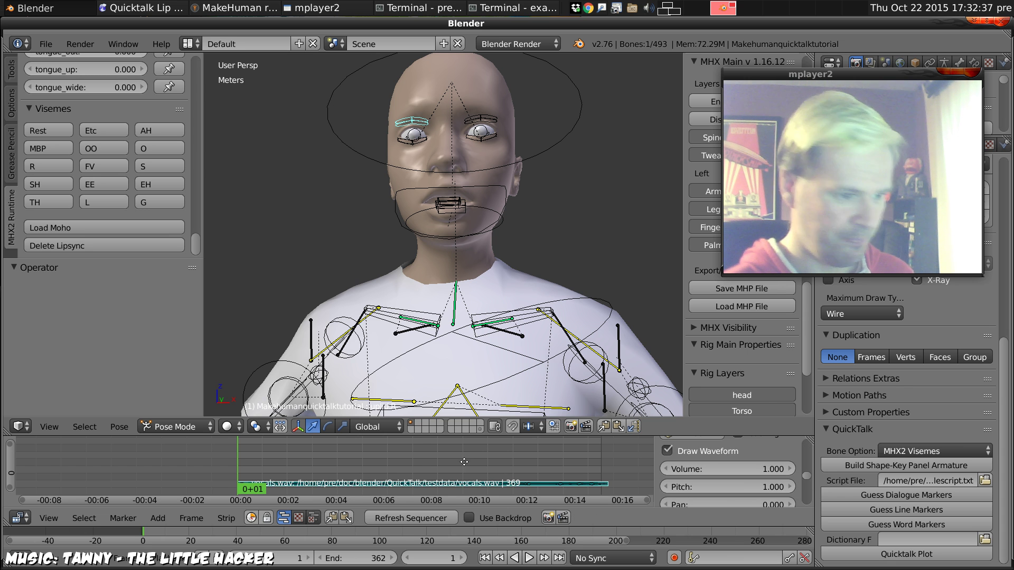
pyautogui.moveTo(463, 462); pyautogui.dragTo(460, 495, button='middle')
pyautogui.moveTo(434, 461); pyautogui.dragTo(448, 477, button='middle')
pyautogui.scroll(5, 448, 478)
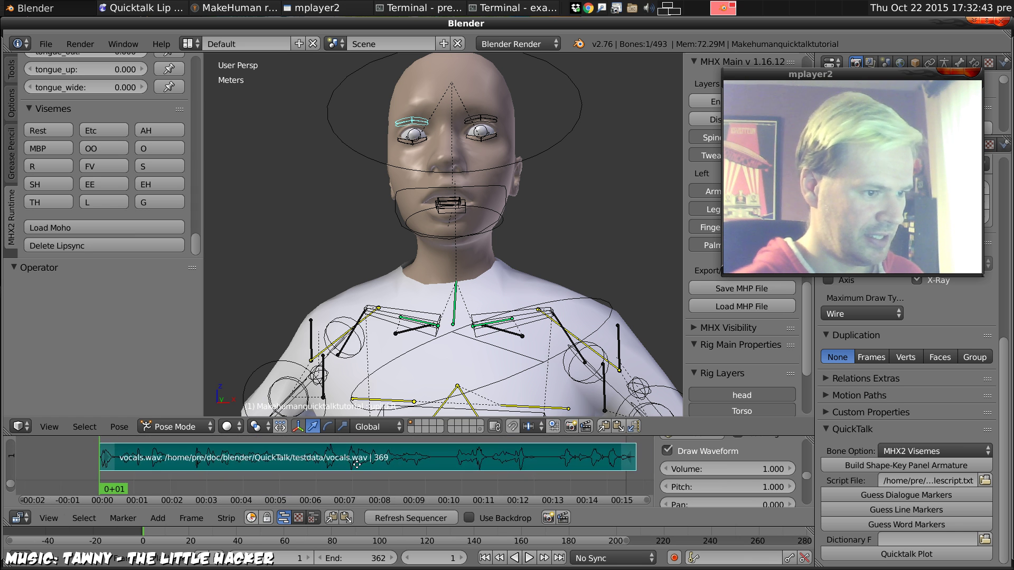
pyautogui.moveTo(342, 465); pyautogui.dragTo(331, 464, button='middle')
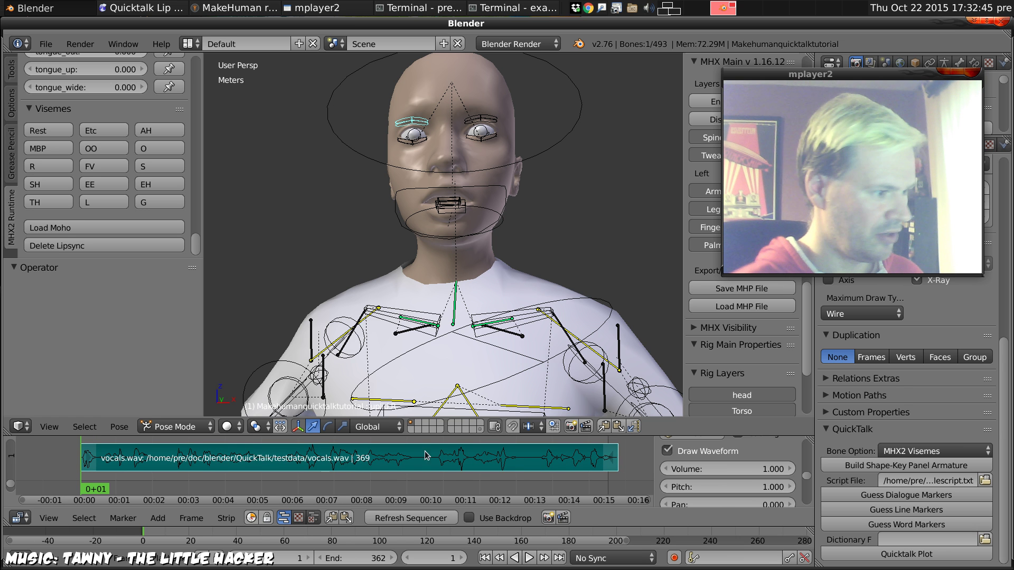
pyautogui.keyDown('ctrl'); pyautogui.moveTo(516, 467); pyautogui.dragTo(500, 448, button='middle'); pyautogui.keyUp('ctrl')
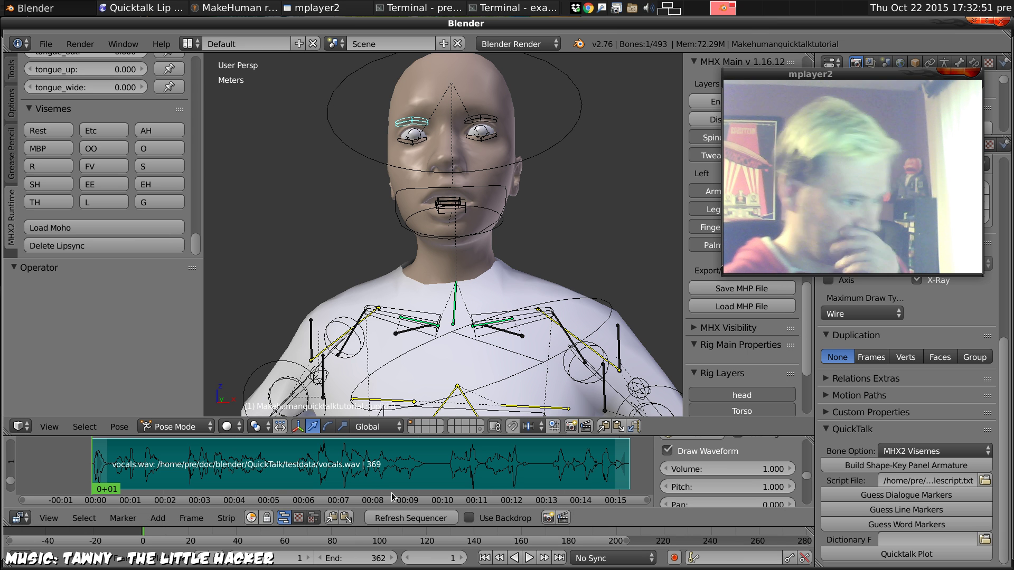
# Guess dialogue markers, then shift the david!D, frankie!D and david!D markers near 00:06, 00:10, 00:13
pyautogui.click(911, 499)
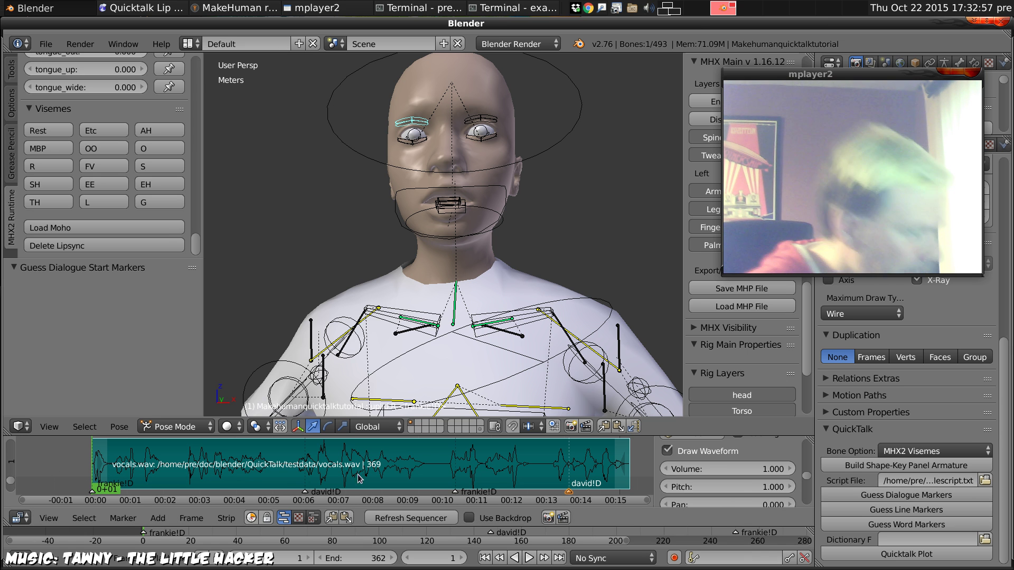
pyautogui.rightClick(306, 492)
pyautogui.press('g')
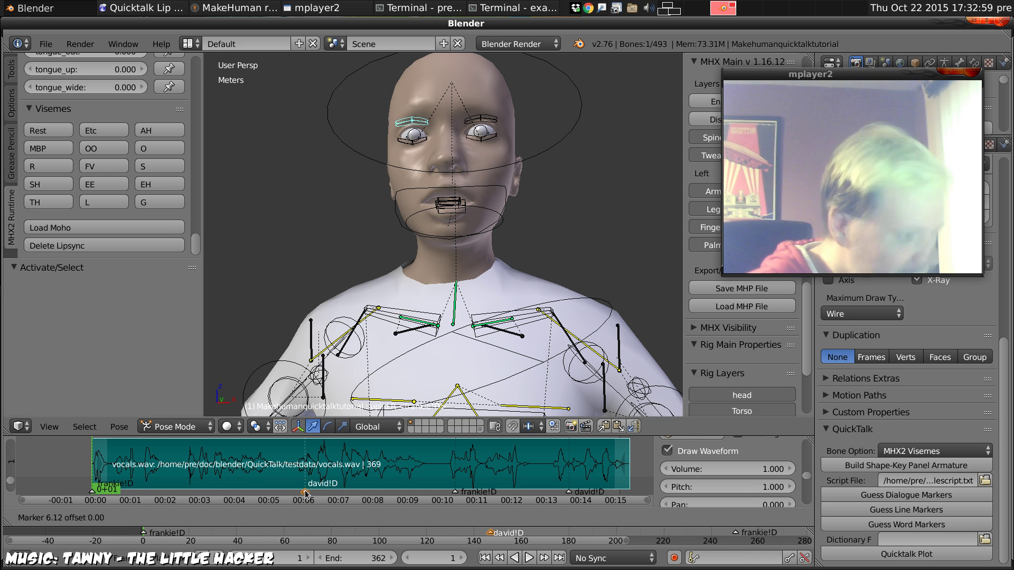
pyautogui.click(297, 494)
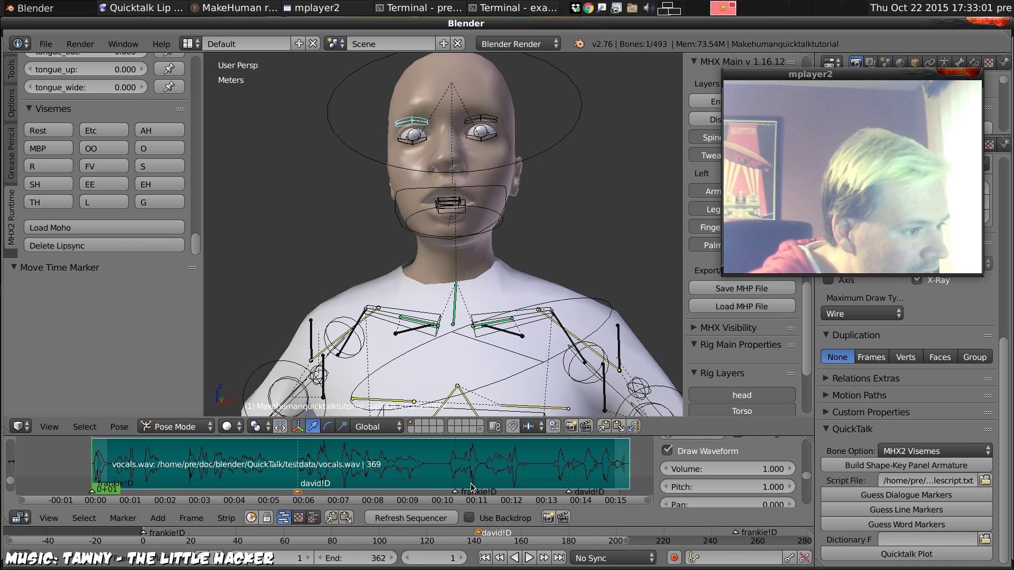
pyautogui.rightClick(457, 494)
pyautogui.press('g')
pyautogui.click(483, 498)
pyautogui.rightClick(566, 495)
pyautogui.press('g')
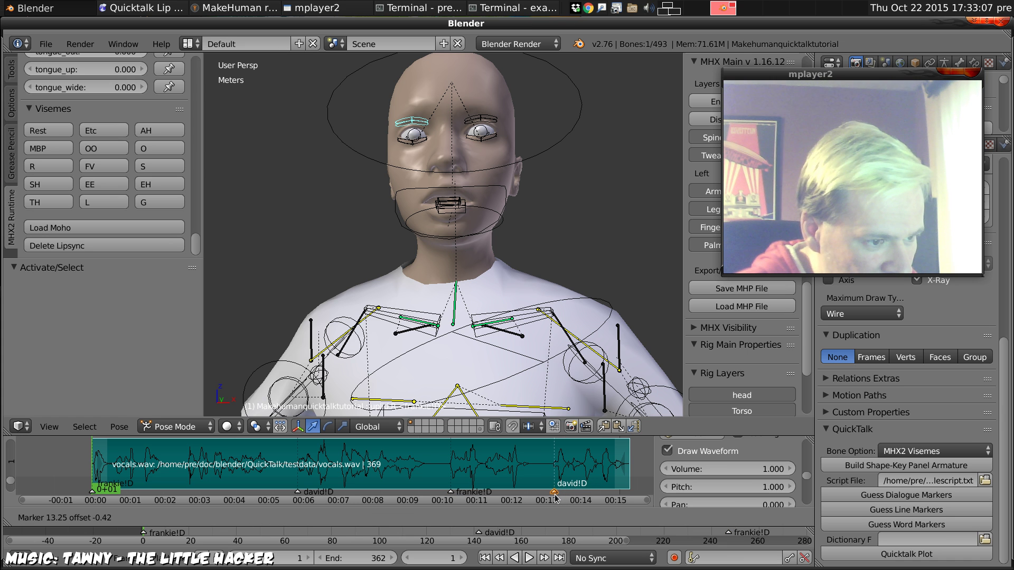
pyautogui.click(555, 498)
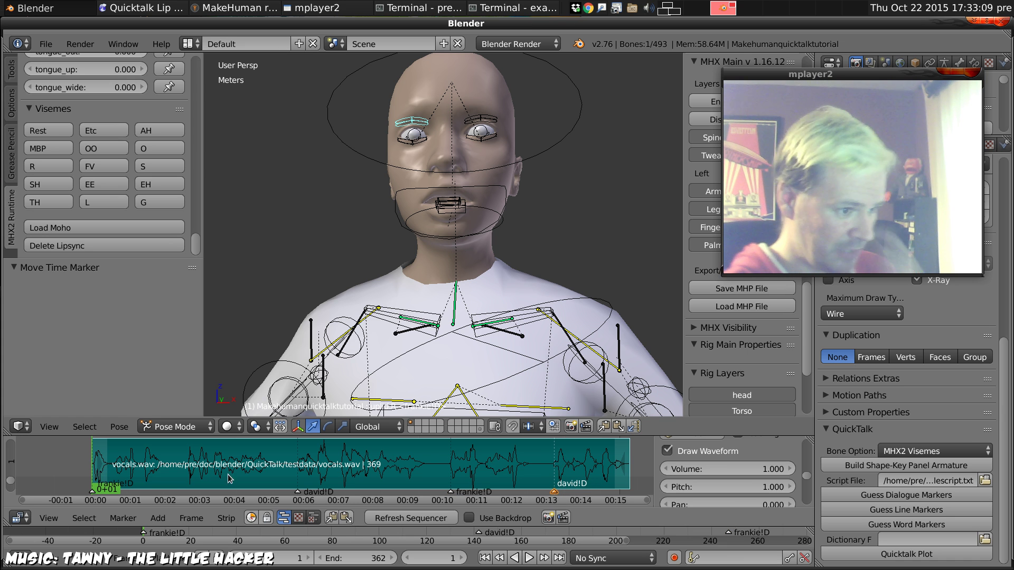
# Guess line markers and adjust the how!L marker near 00:03
pyautogui.click(894, 511)
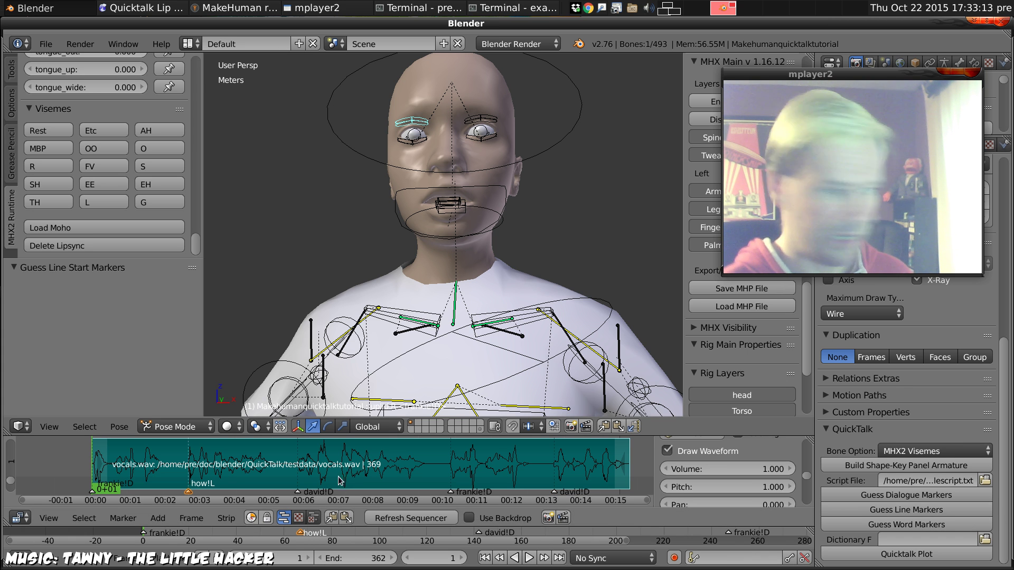
pyautogui.rightClick(189, 494)
pyautogui.press('g')
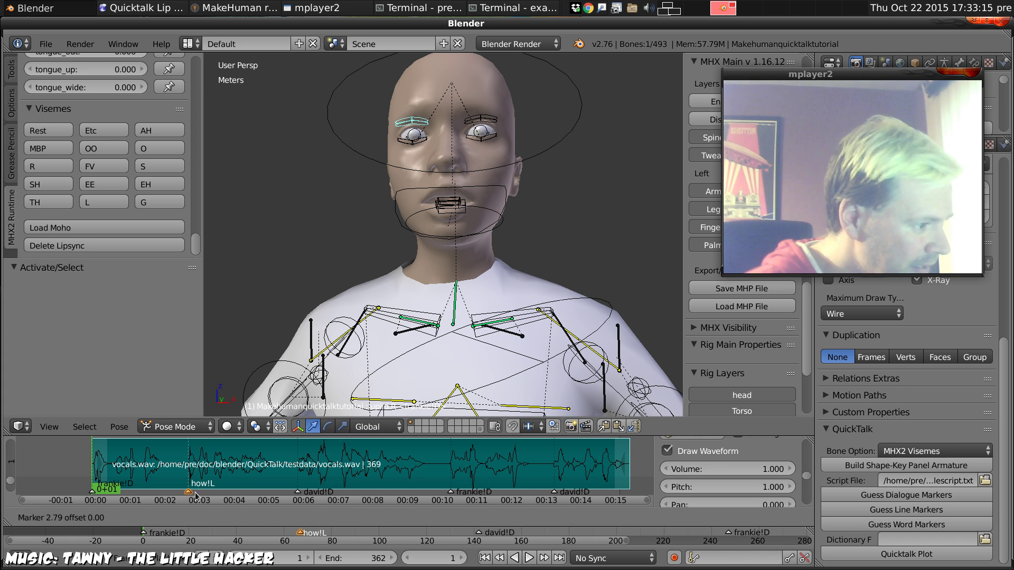
pyautogui.click(192, 497)
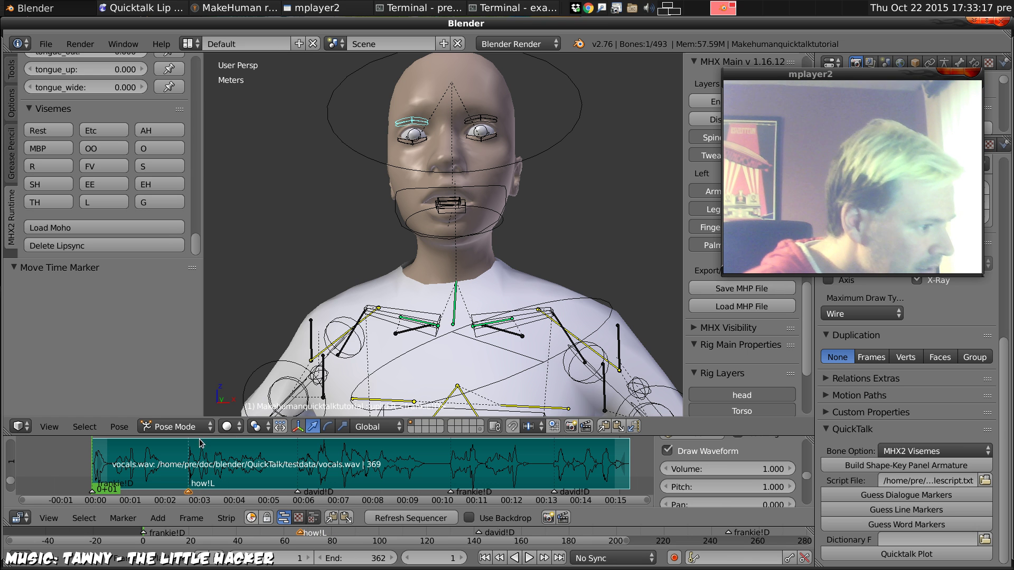
# Generate word markers like awful!W, then enable Audio Scrubbing and AV-sync in the Playback menu
pyautogui.click(907, 524)
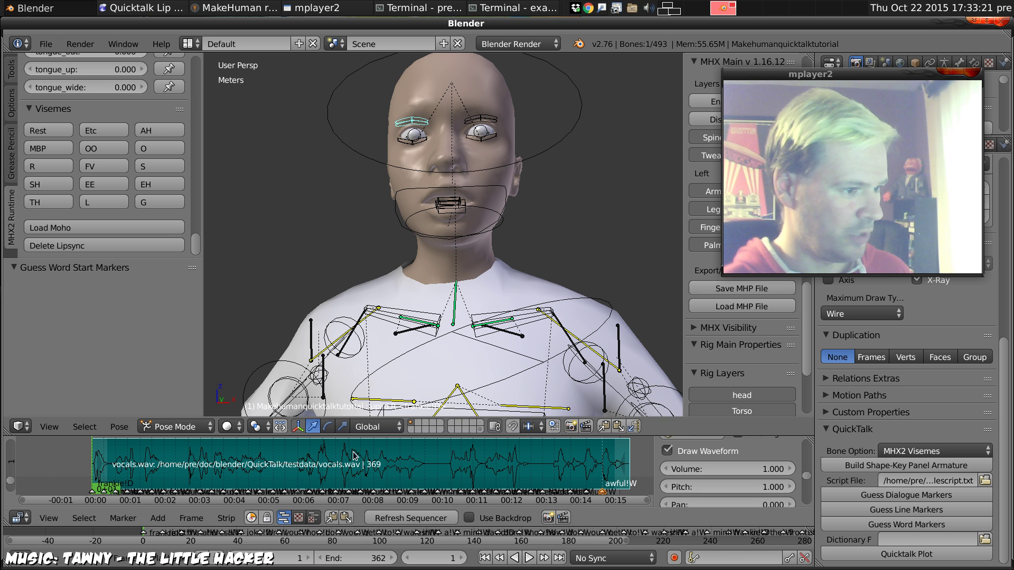
pyautogui.keyDown('ctrl'); pyautogui.hscroll(-8, 169, 464); pyautogui.keyUp('ctrl')
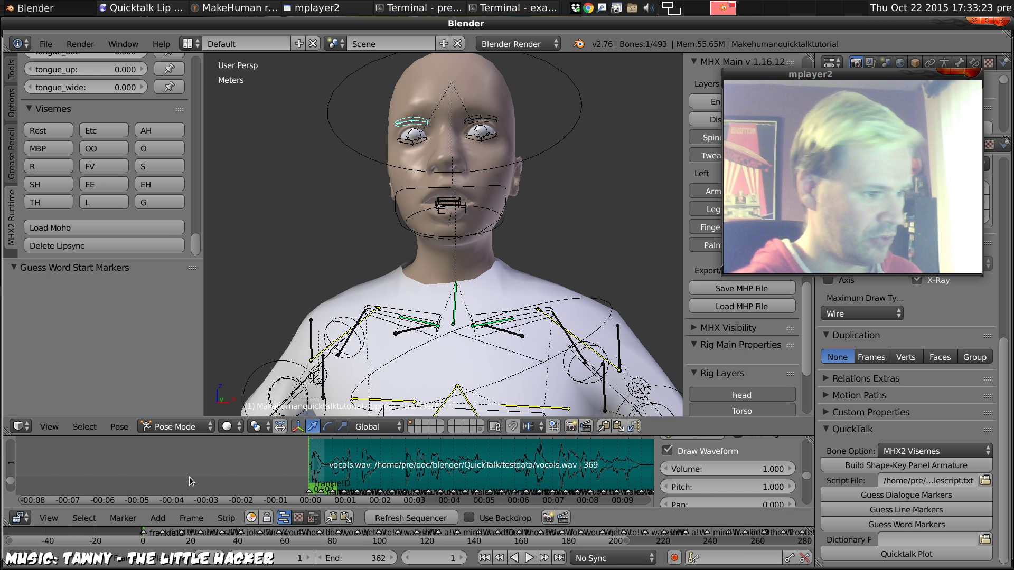
pyautogui.click(169, 558)
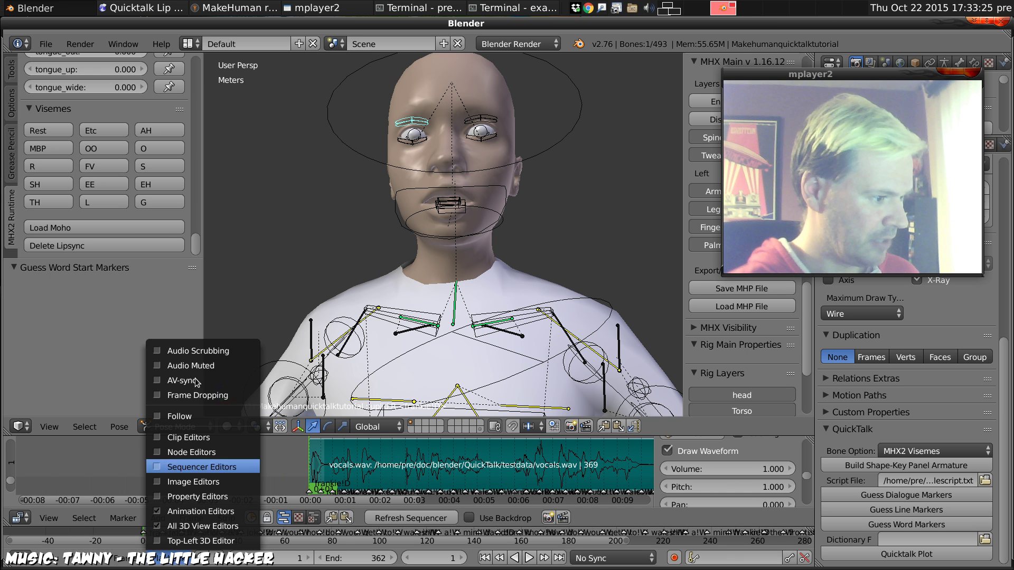
pyautogui.click(156, 354)
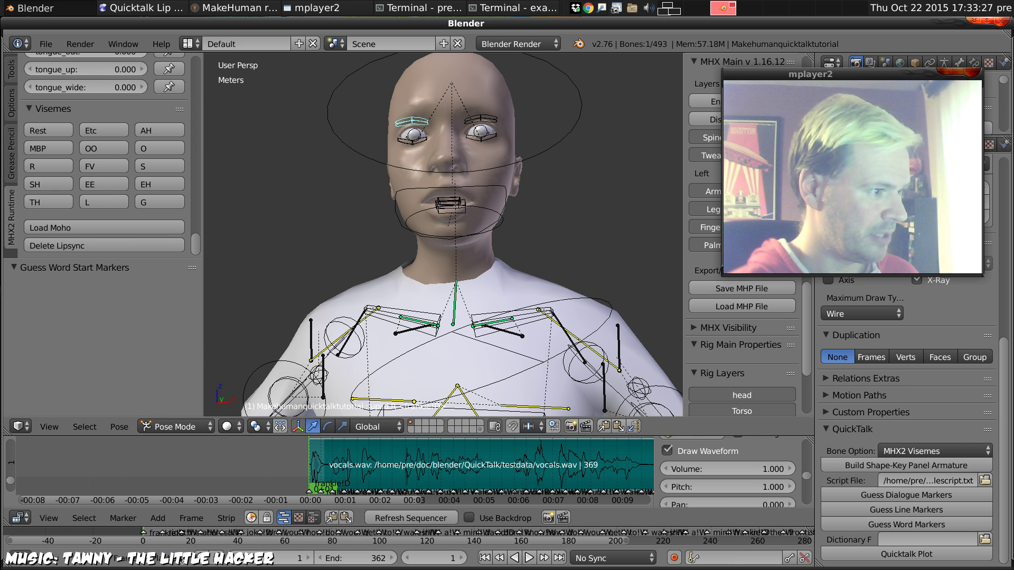
pyautogui.click(169, 558)
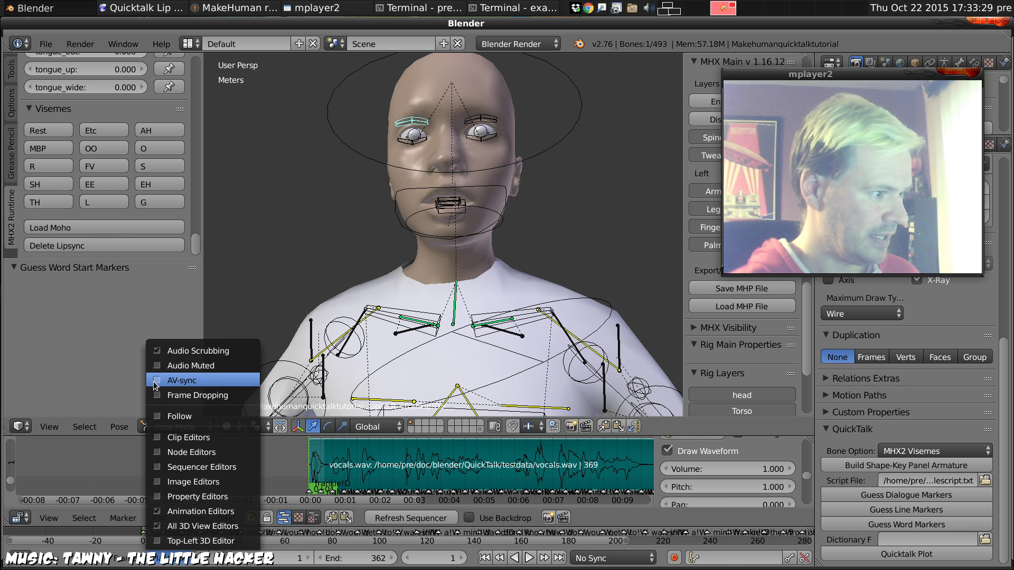
pyautogui.click(153, 381)
pyautogui.click(169, 558)
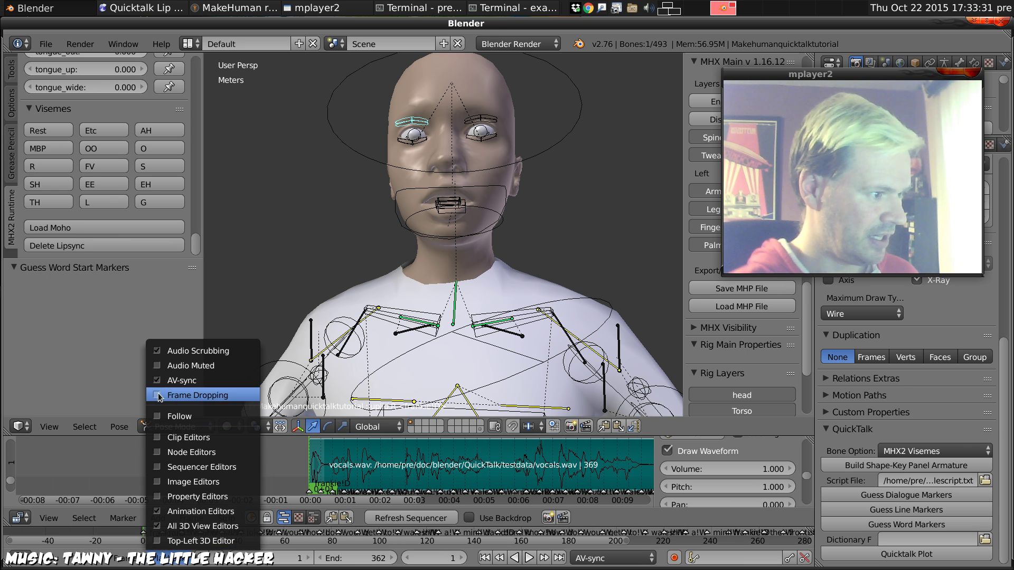
# Play the vocals and move the right!W and theta!W markers to the start near frame 0
pyautogui.scroll(4, 367, 455)
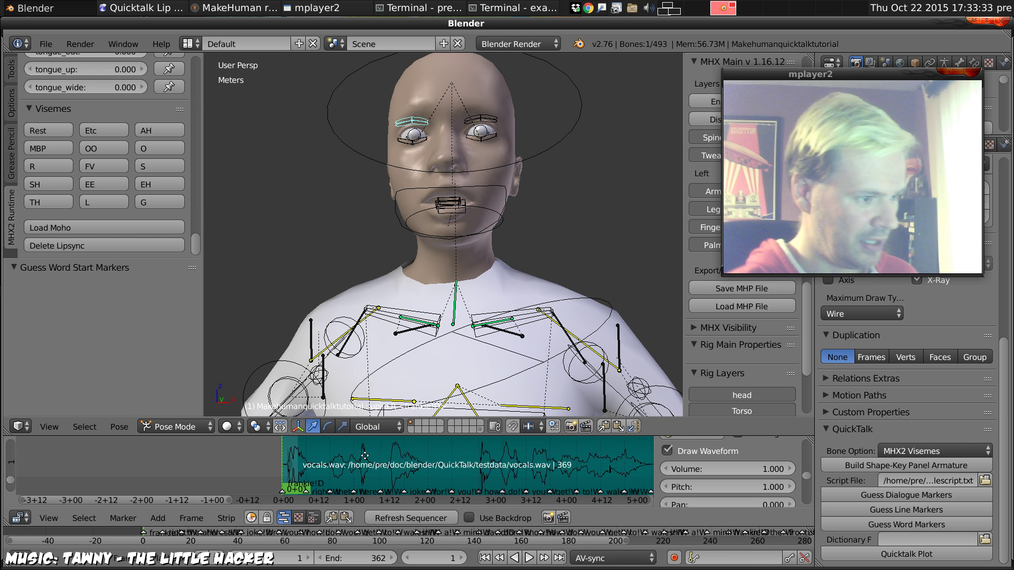
pyautogui.moveTo(367, 455); pyautogui.dragTo(349, 466, button='middle')
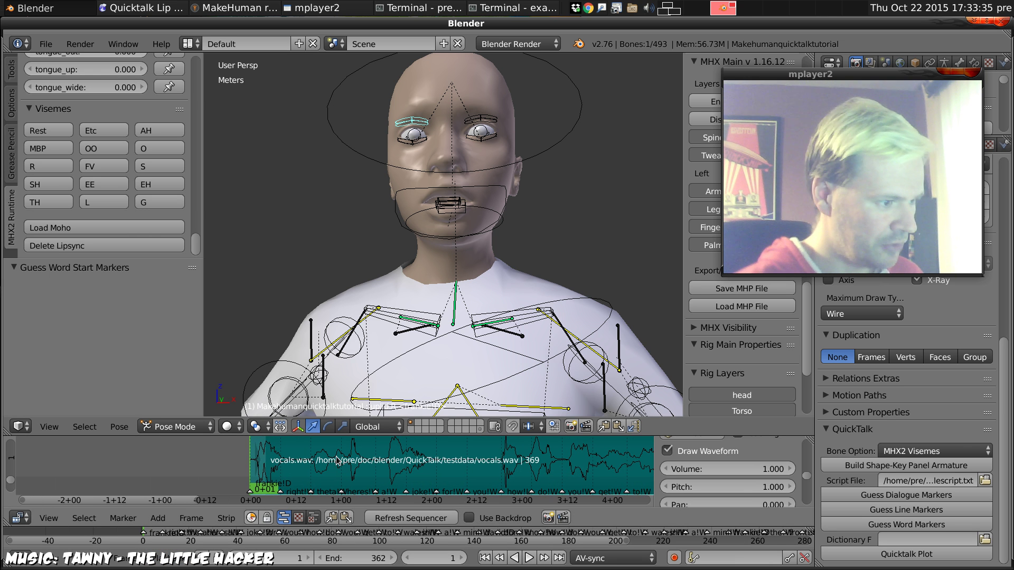
pyautogui.hotkey('alt', 'a')
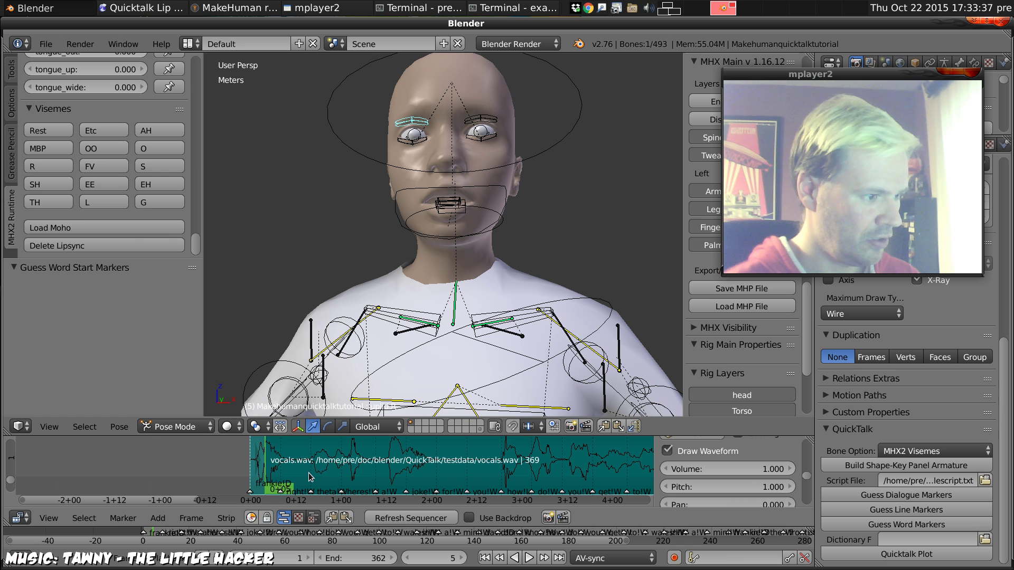
pyautogui.click(281, 492)
pyautogui.moveTo(282, 495); pyautogui.dragTo(257, 494)
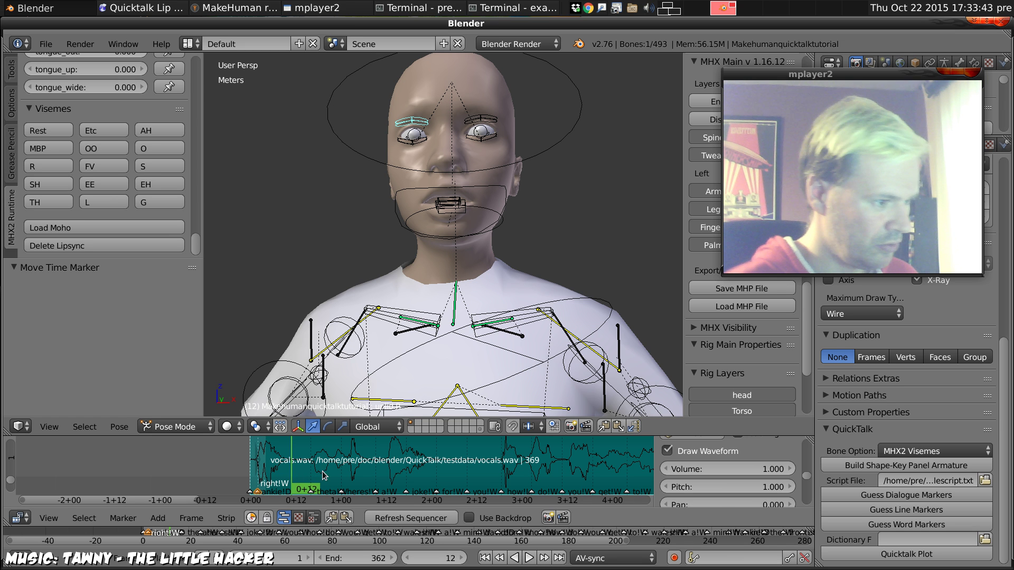
pyautogui.hotkey('alt', 'a')
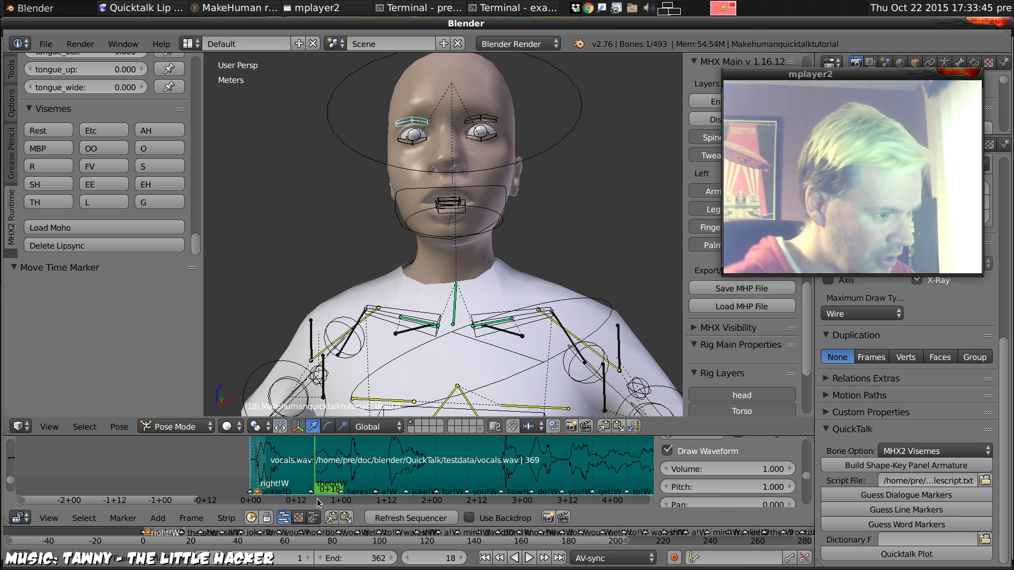
pyautogui.moveTo(316, 500); pyautogui.dragTo(329, 498)
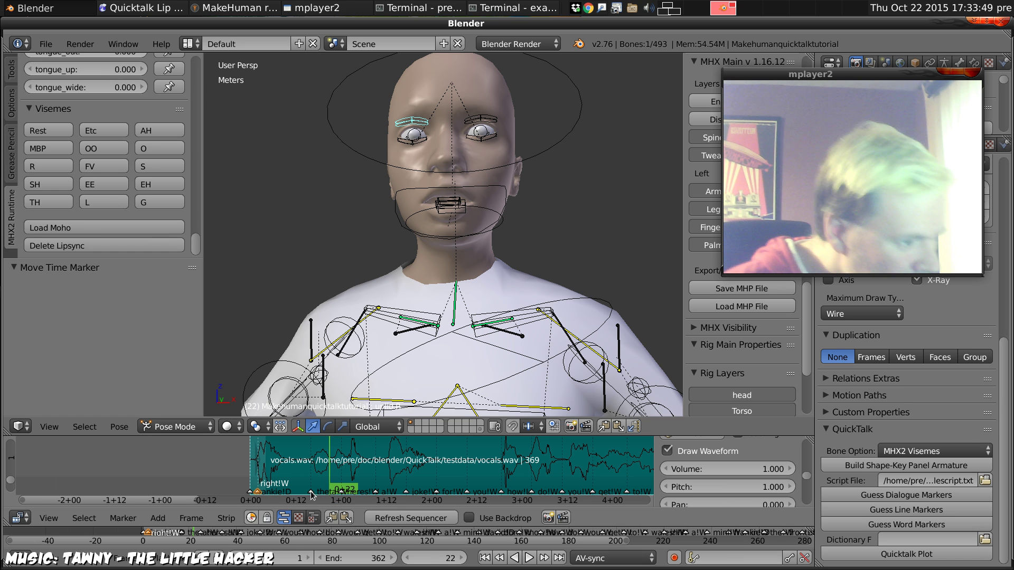
pyautogui.rightClick(311, 492)
pyautogui.press('g')
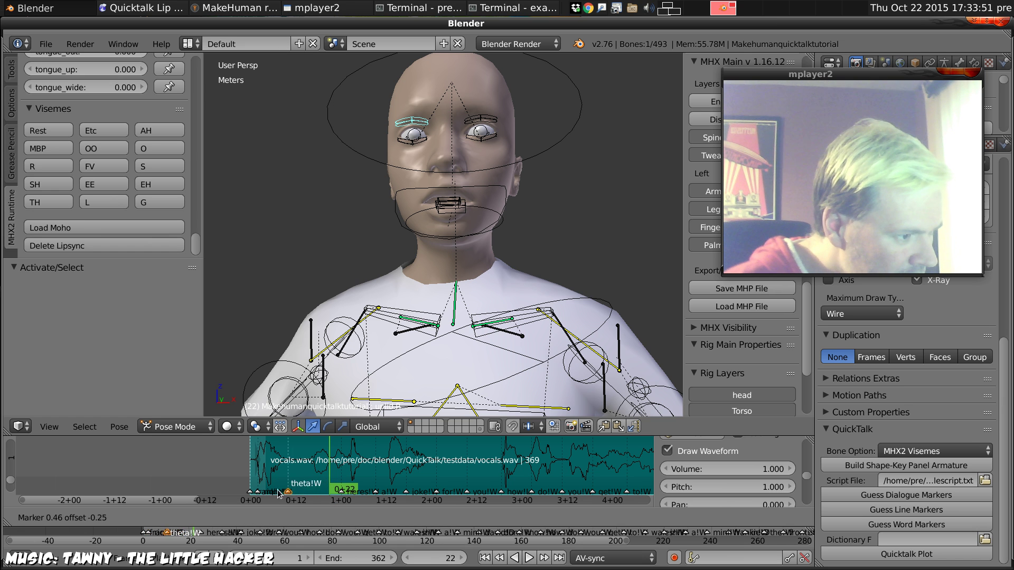
pyautogui.click(255, 492)
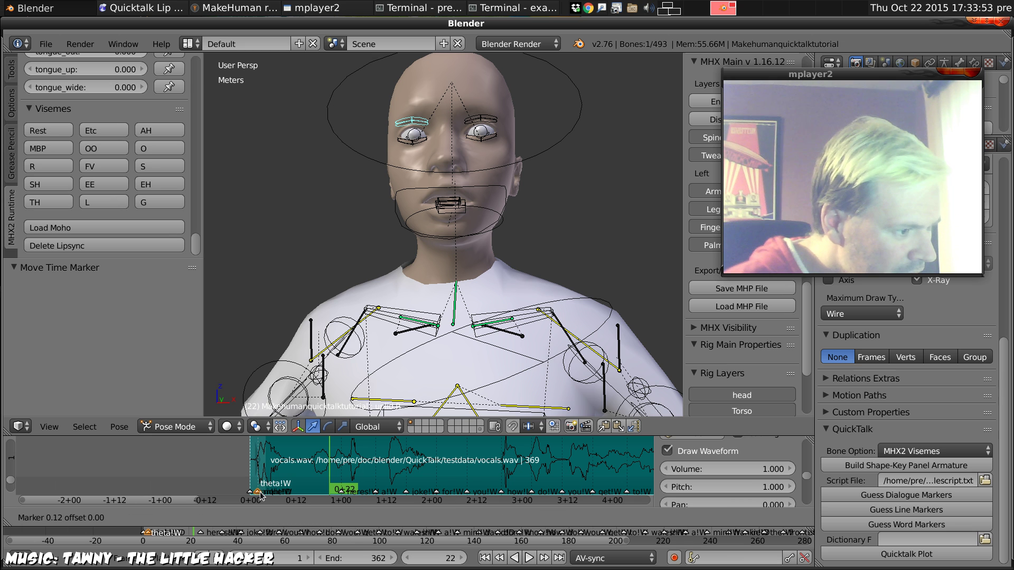
pyautogui.press('g')
pyautogui.click(263, 492)
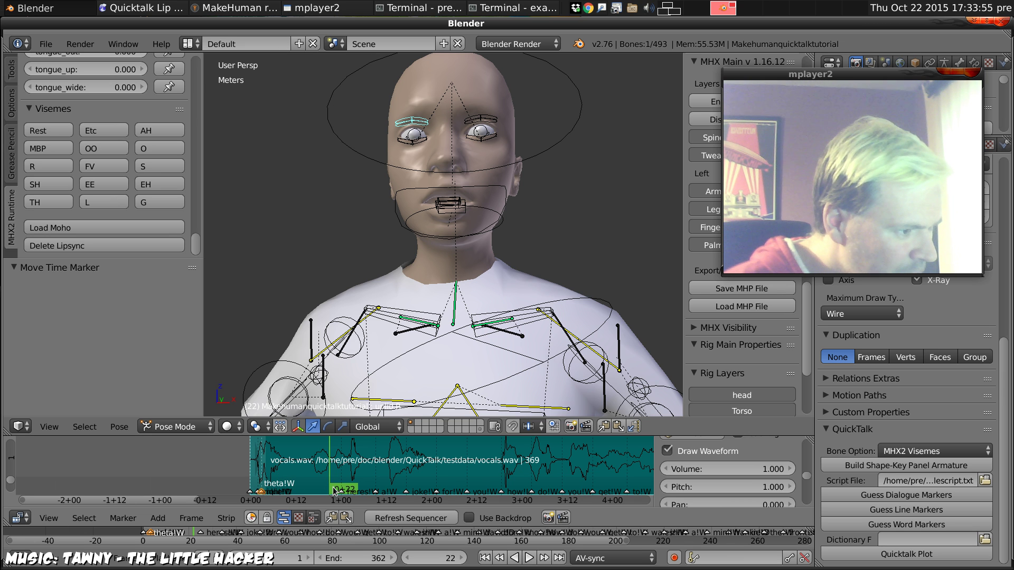
# Move the heres!W marker onto its spoken word and replay from frame 17
pyautogui.rightClick(340, 492)
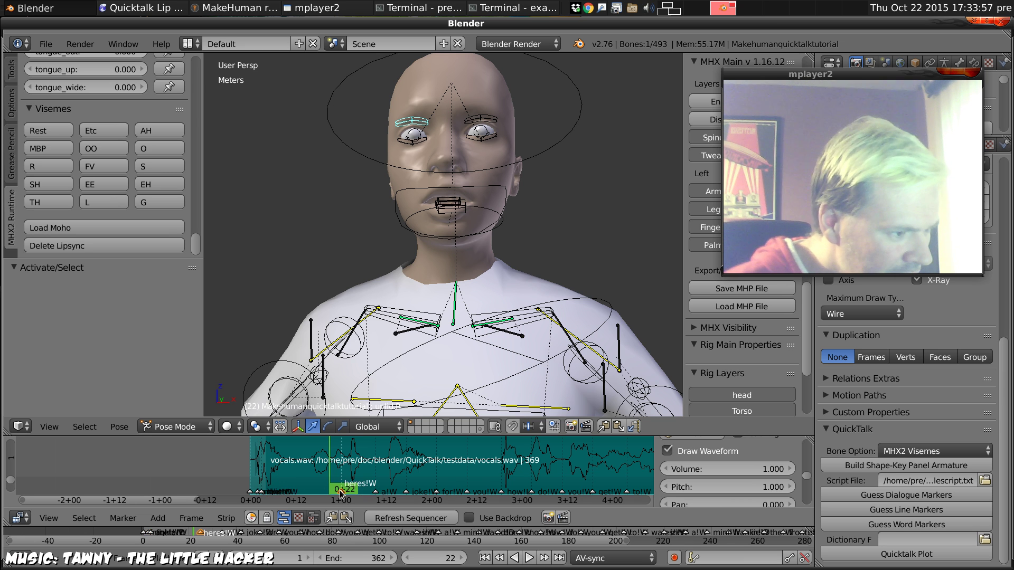
pyautogui.press('g')
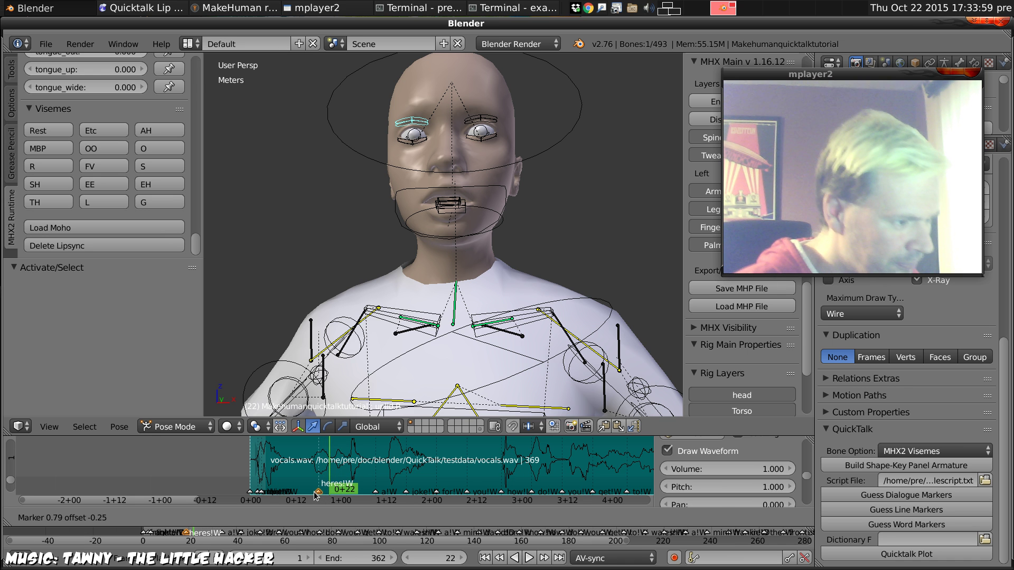
pyautogui.click(306, 470)
pyautogui.click(311, 450)
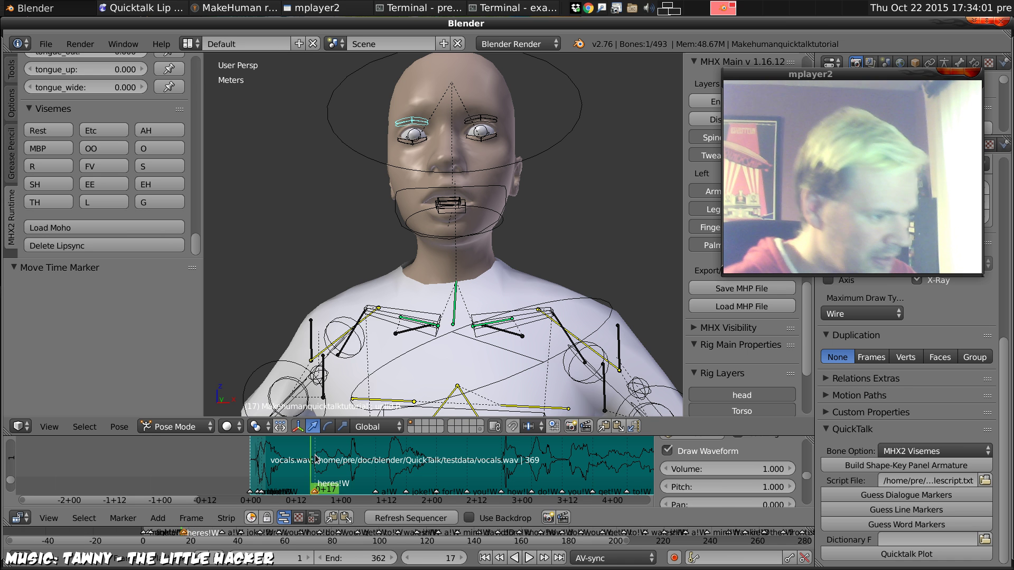
pyautogui.hotkey('alt', 'a')
# Shift the a!W, joke!W, for!W and you!W markers earlier, you!W onto frame 1+22
pyautogui.rightClick(371, 493)
pyautogui.moveTo(375, 493); pyautogui.dragTo(340, 487, button='right')
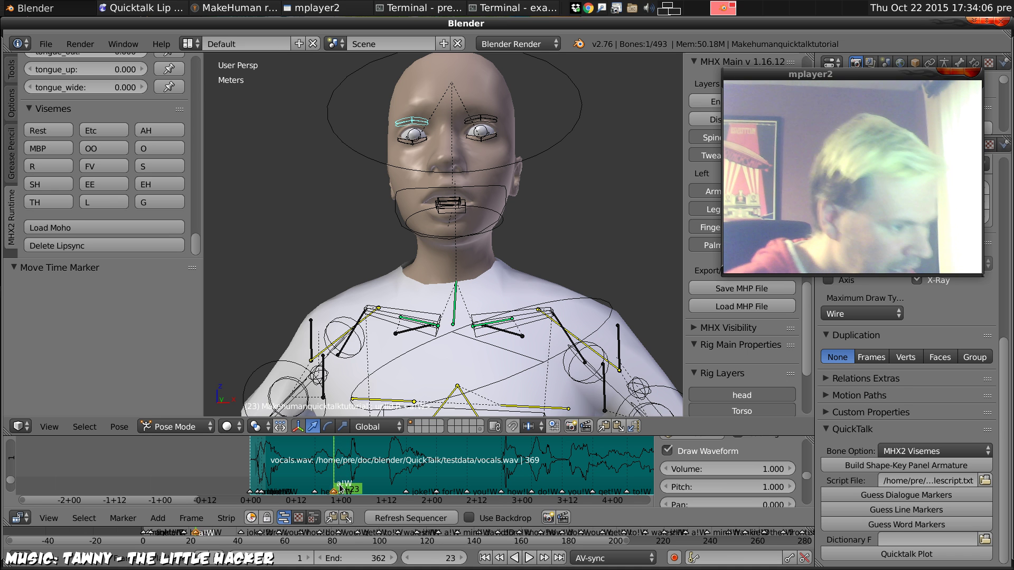
pyautogui.rightClick(406, 493)
pyautogui.moveTo(406, 493); pyautogui.dragTo(347, 476, button='right')
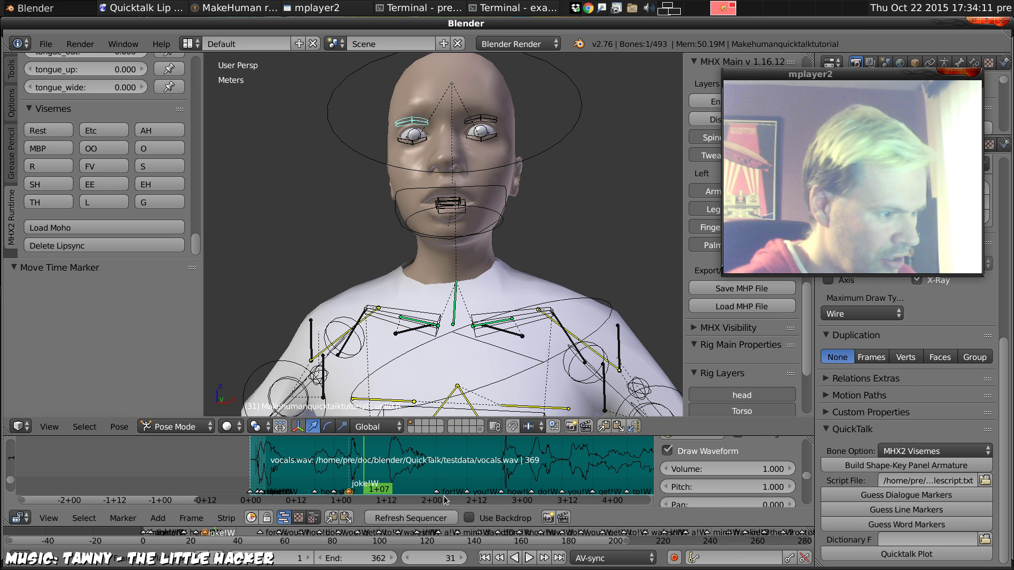
pyautogui.moveTo(442, 498); pyautogui.dragTo(387, 493, button='right')
pyautogui.hotkey('alt', 'a')
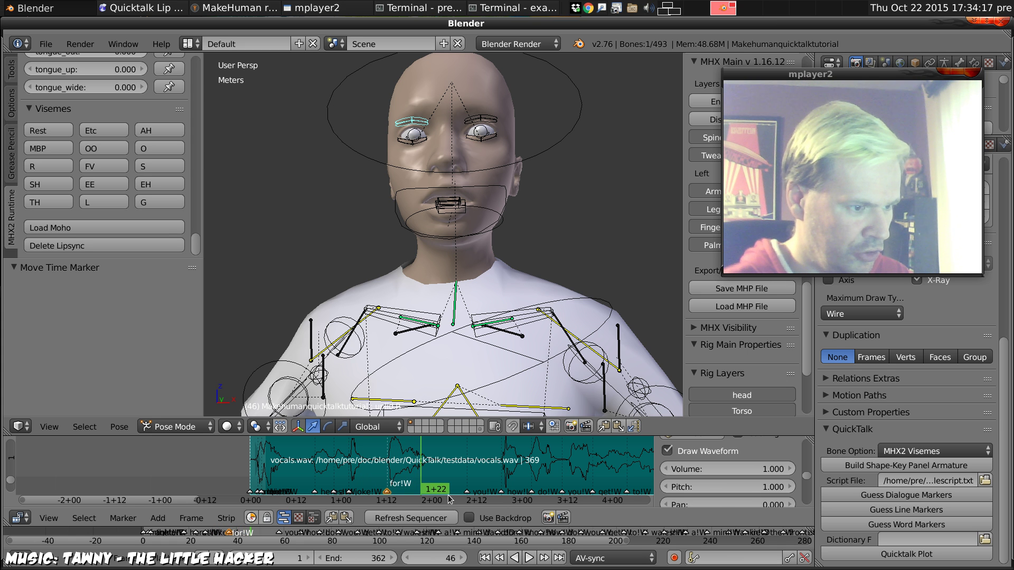
pyautogui.moveTo(466, 495); pyautogui.dragTo(443, 483, button='right')
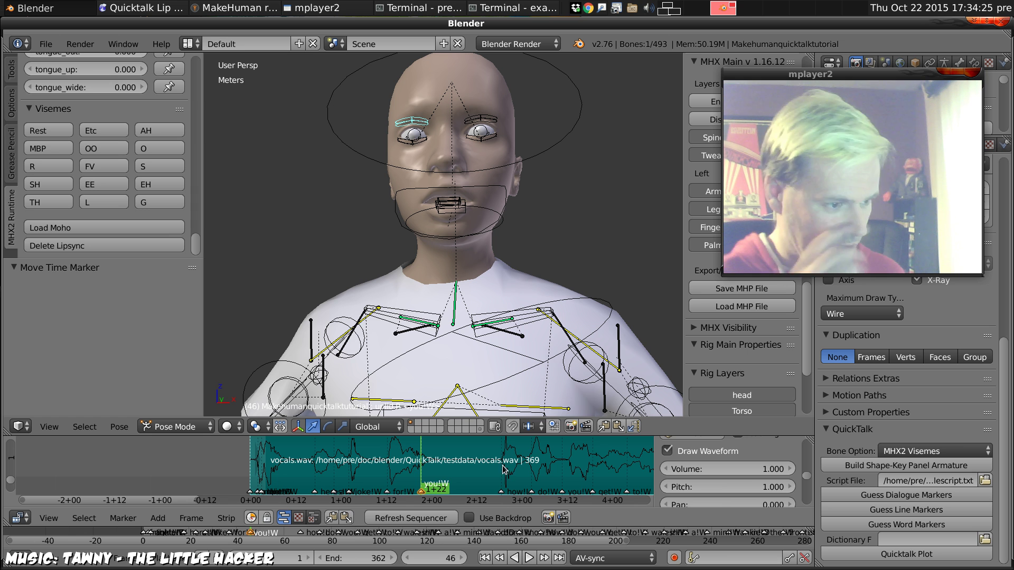
pyautogui.moveTo(343, 469); pyautogui.dragTo(212, 459, button='middle')
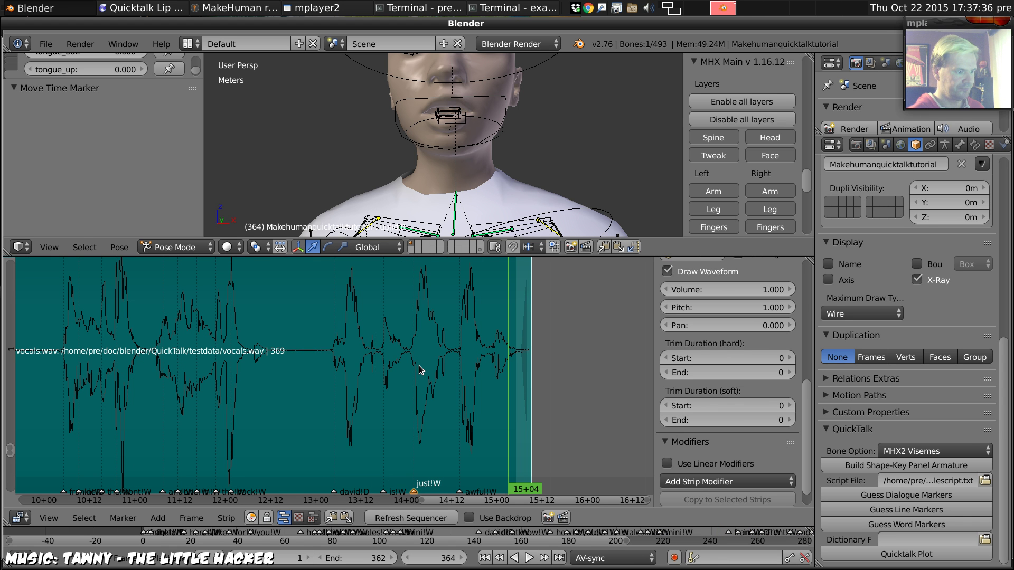
# Maximize the window, enlarge the 3D view over the sequencer, and frame the character's head closely
pyautogui.press('super+Up')
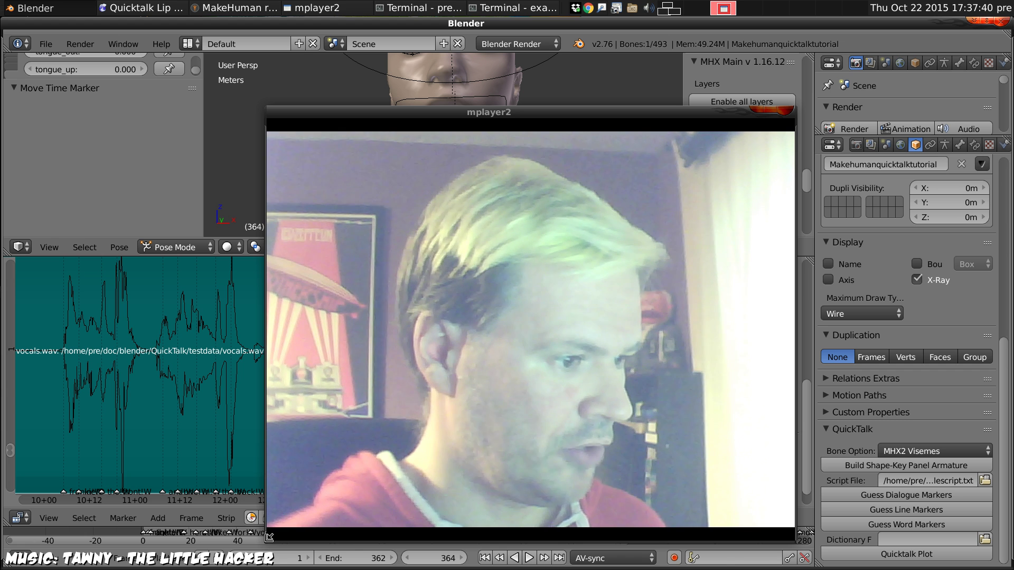
pyautogui.moveTo(266, 541); pyautogui.dragTo(550, 302)
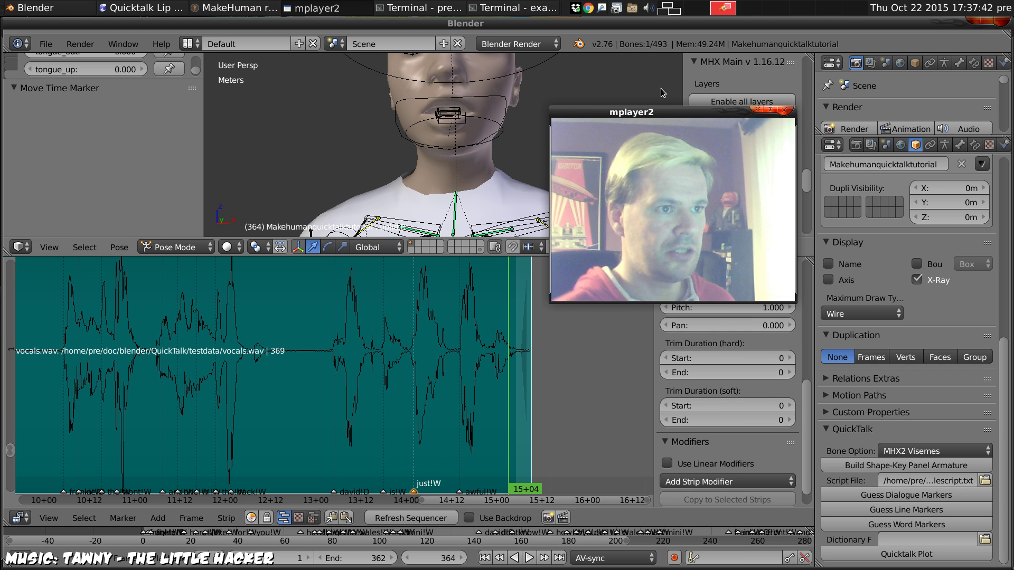
pyautogui.moveTo(662, 113); pyautogui.dragTo(829, 82)
pyautogui.moveTo(461, 368); pyautogui.dragTo(537, 368, button='middle')
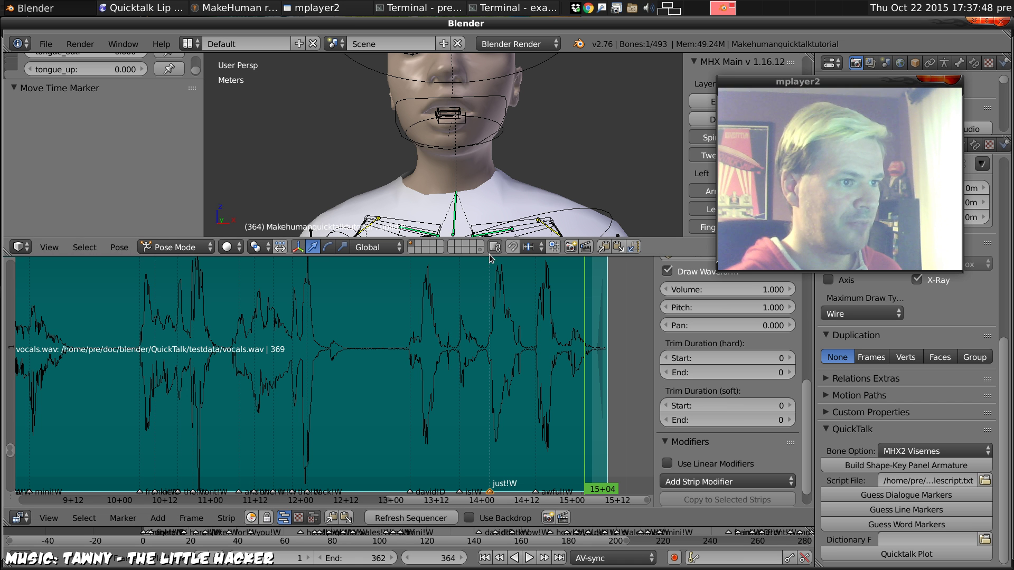
pyautogui.moveTo(490, 258); pyautogui.dragTo(490, 423)
pyautogui.moveTo(528, 248); pyautogui.dragTo(514, 206, button='middle')
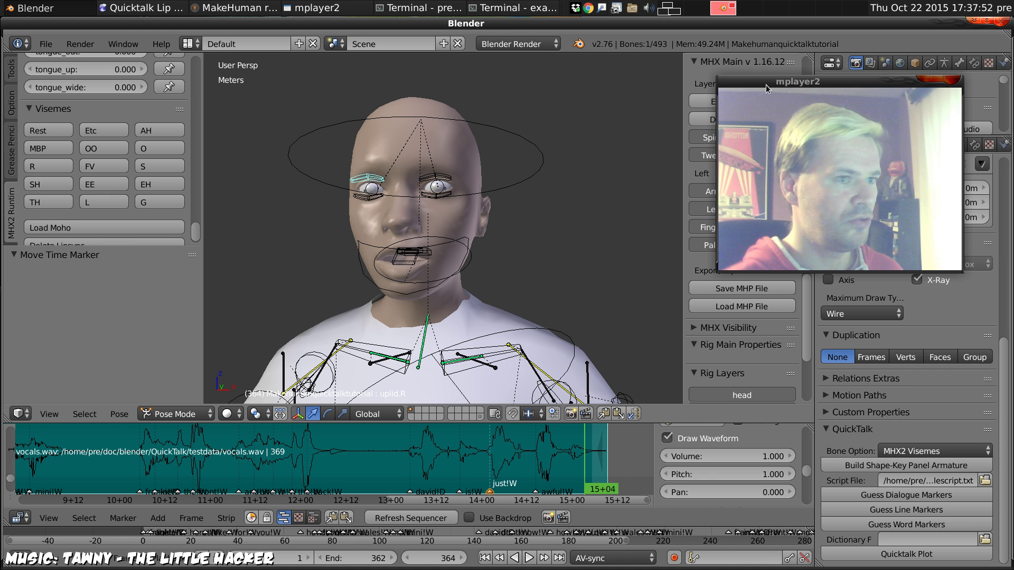
# Leave Pose Mode for Object Mode and rename the character object from Makehumanquicktalktutorial to 'frankie'
pyautogui.moveTo(813, 84); pyautogui.dragTo(629, 199)
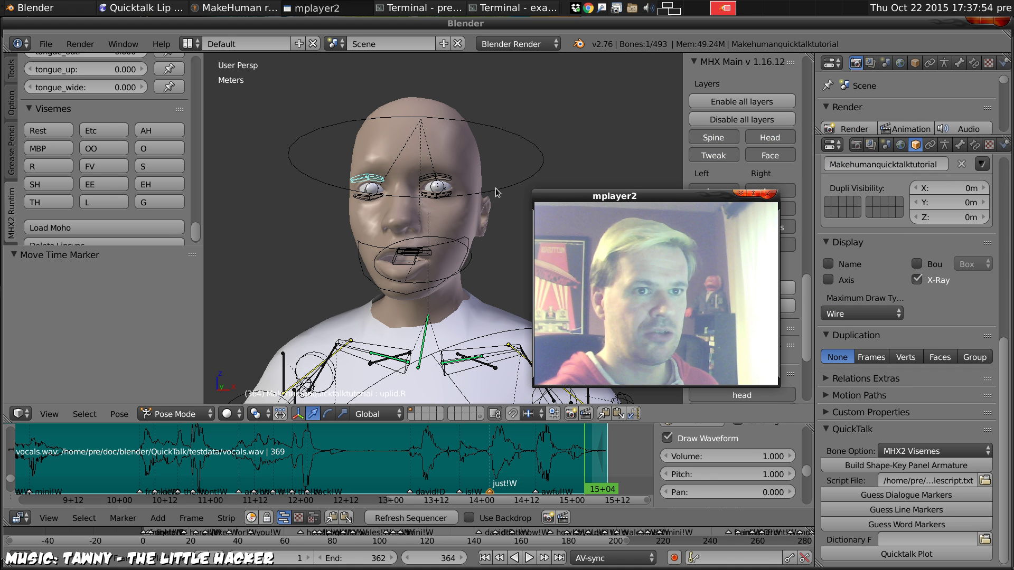
pyautogui.rightClick(491, 131)
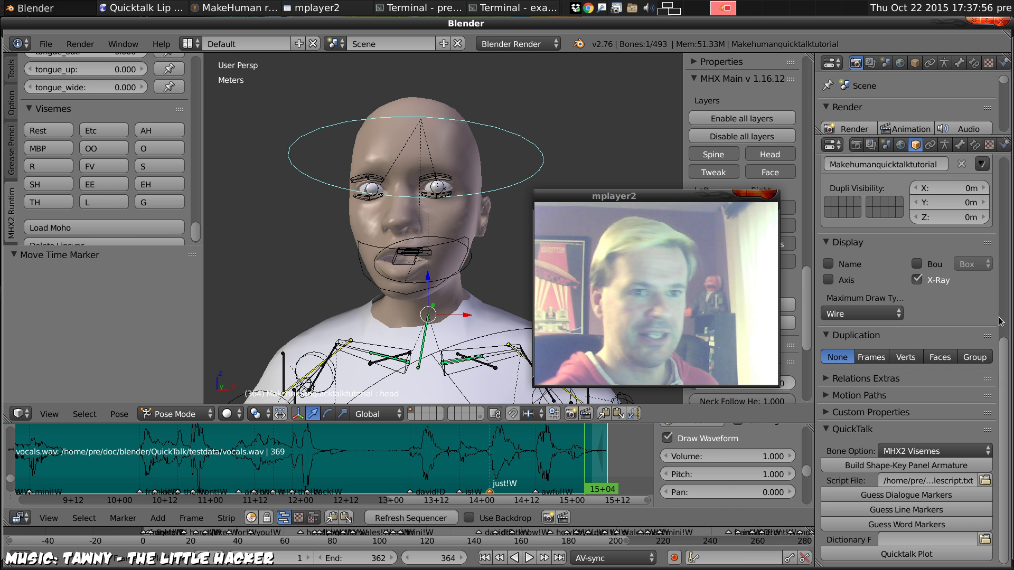
pyautogui.scroll(12, 1001, 377)
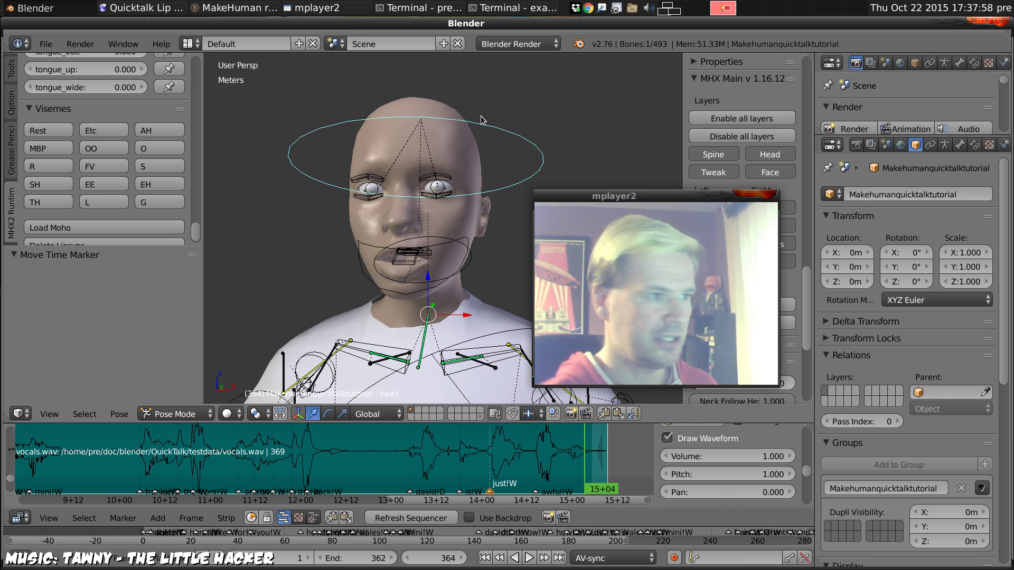
pyautogui.hotkey('ctrl', 'Tab')
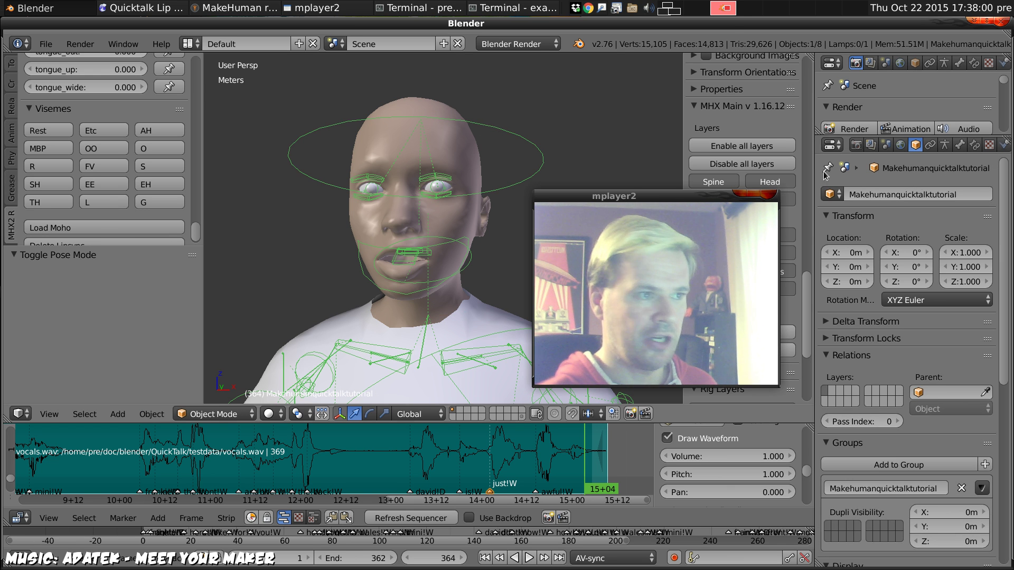
pyautogui.click(915, 194)
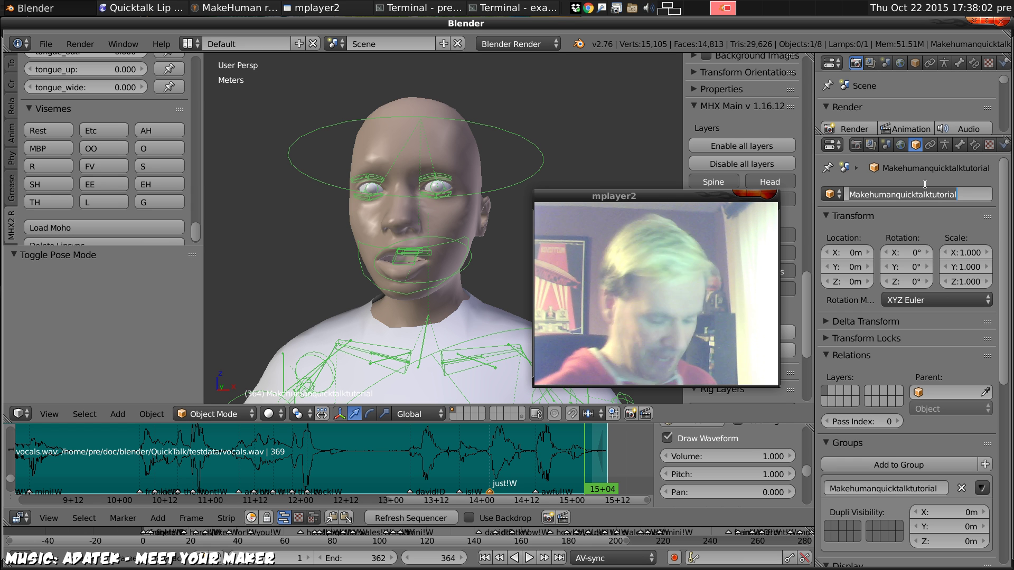
pyautogui.write('frankie')
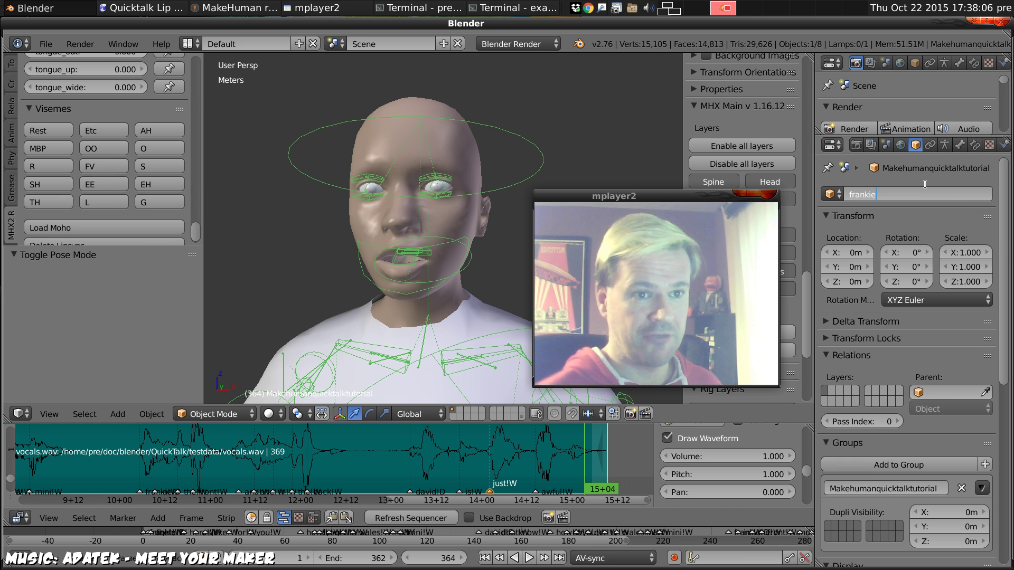
pyautogui.press('Return')
pyautogui.moveTo(645, 202); pyautogui.dragTo(834, 122)
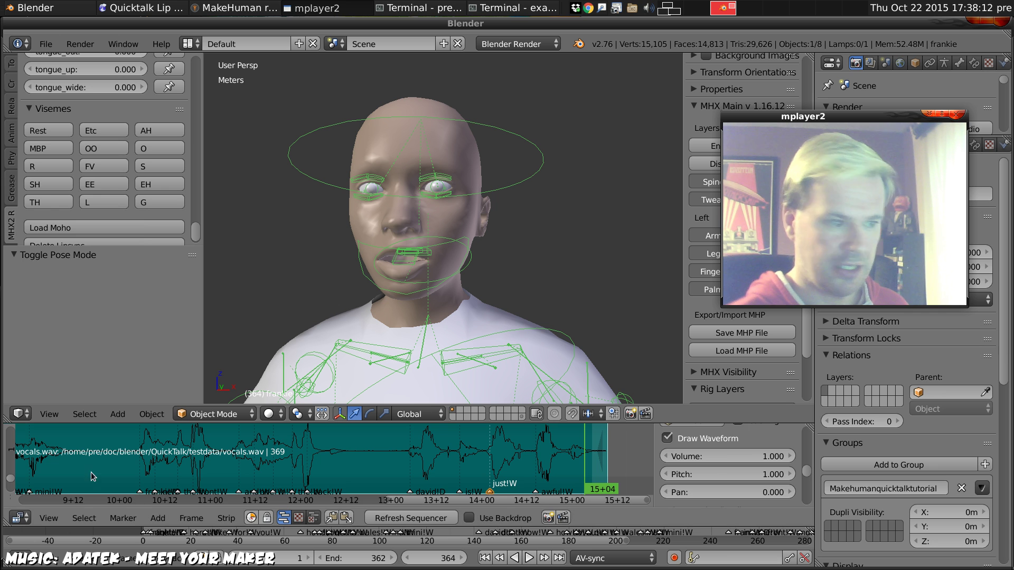
# Turn the lower Sequencer area into the Graph Editor
pyautogui.click(21, 517)
pyautogui.click(63, 461)
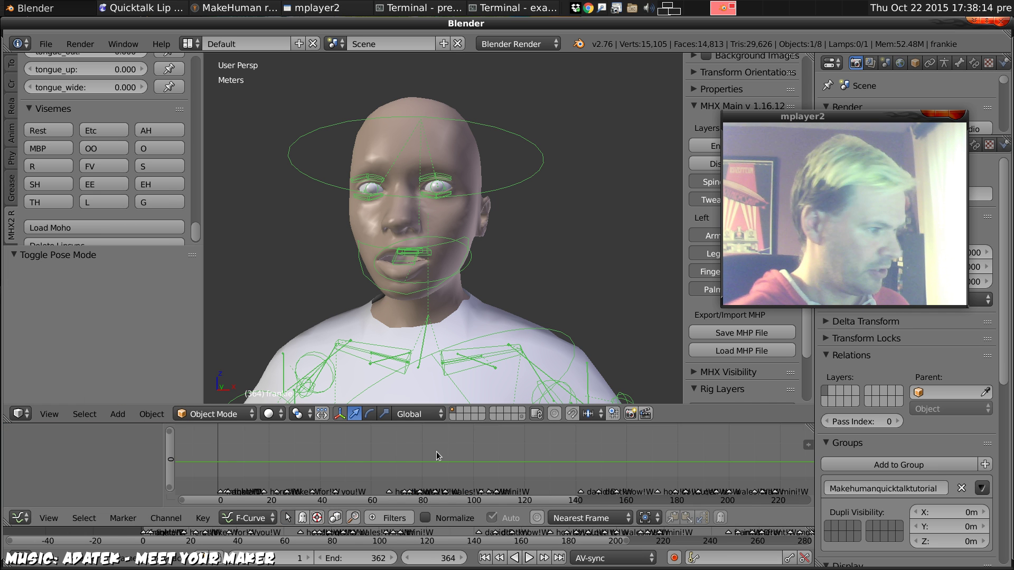
pyautogui.moveTo(437, 455); pyautogui.dragTo(455, 447, button='middle')
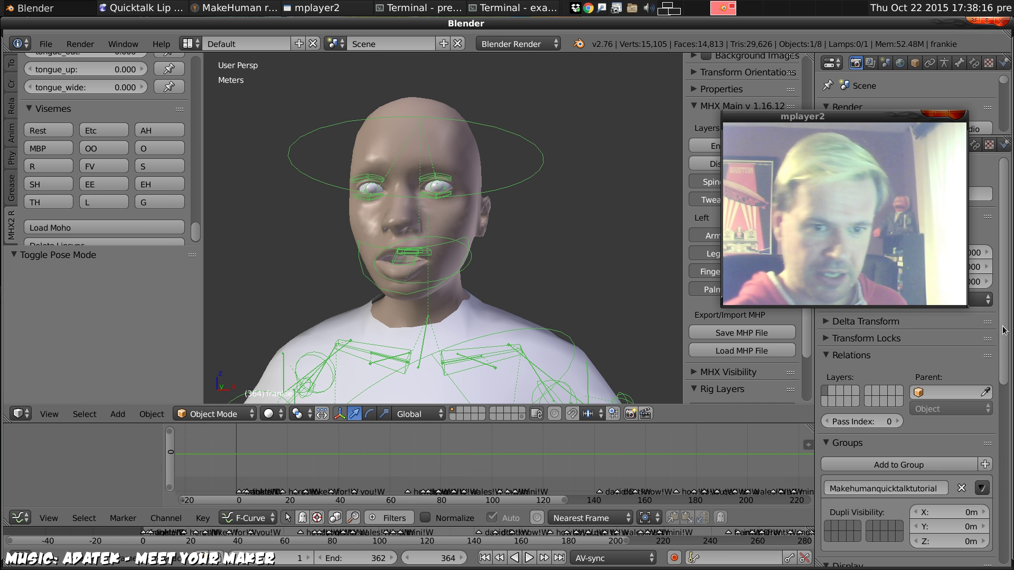
# Set QuickTalk's Dictionary File to standard_dictionary and run Quicktalk Plot to key the lip-sync
pyautogui.moveTo(1004, 330); pyautogui.dragTo(1010, 560)
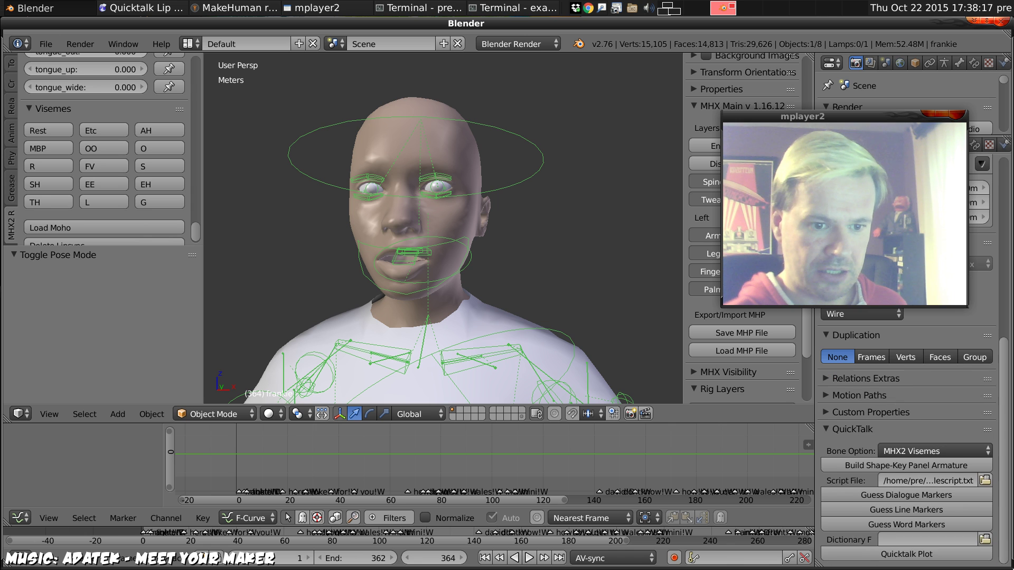
pyautogui.click(984, 539)
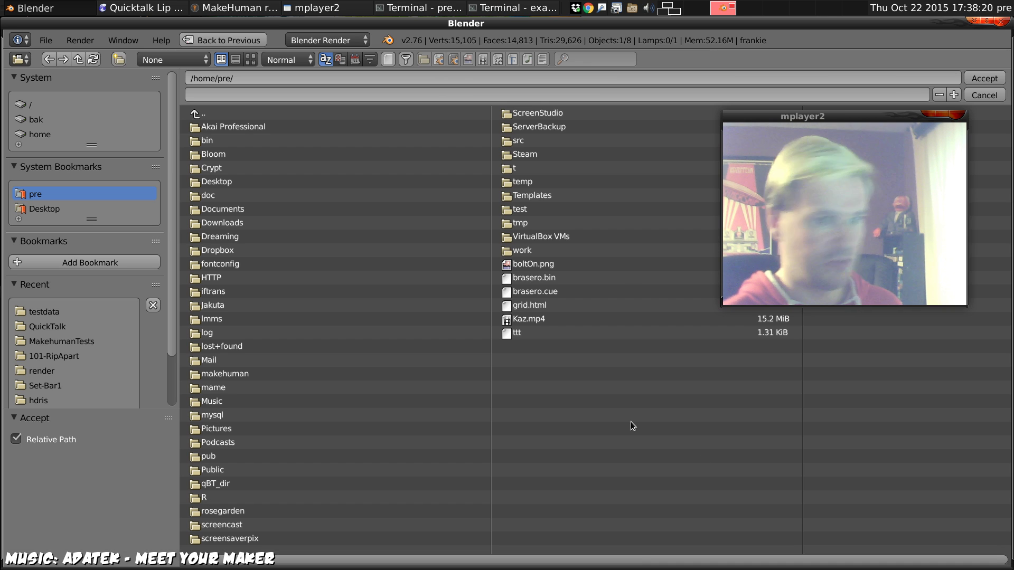
pyautogui.click(42, 311)
pyautogui.click(210, 113)
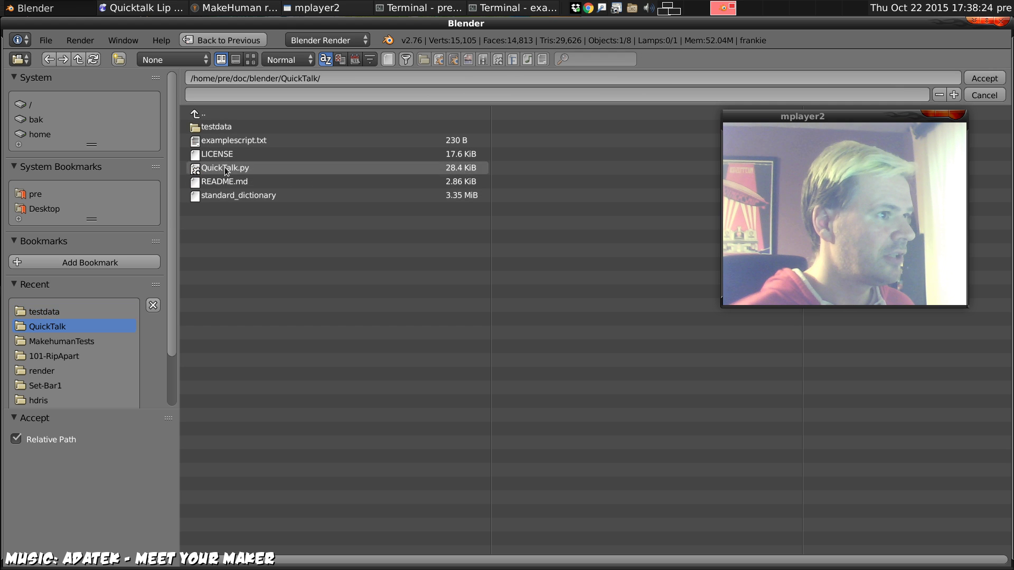
pyautogui.doubleClick(197, 195)
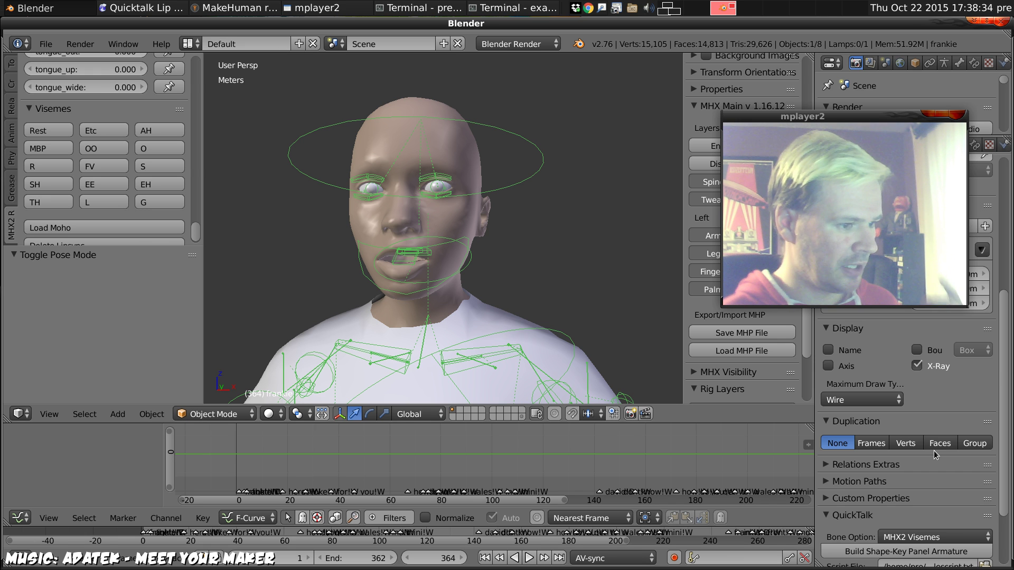
pyautogui.scroll(-4, 1000, 463)
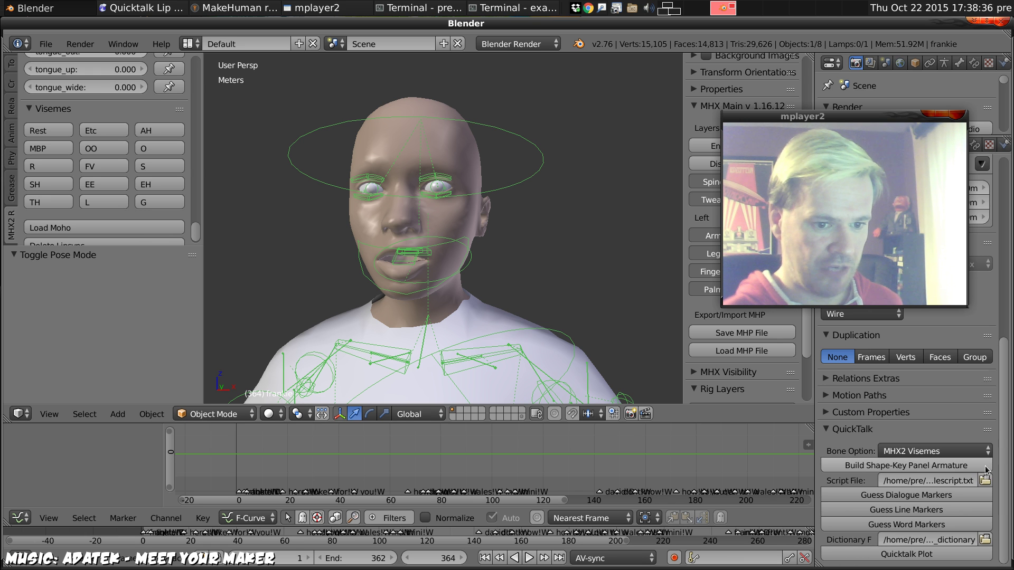
pyautogui.click(882, 554)
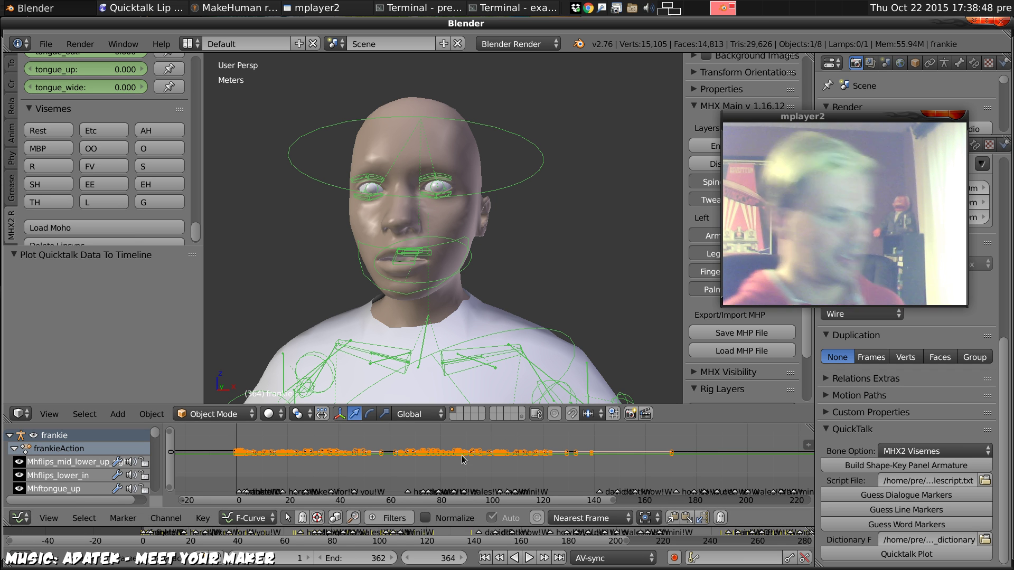
# Fit all plotted keyframes in the graph view, widened to show frames 0 to about 340
pyautogui.scroll(-4, 462, 460)
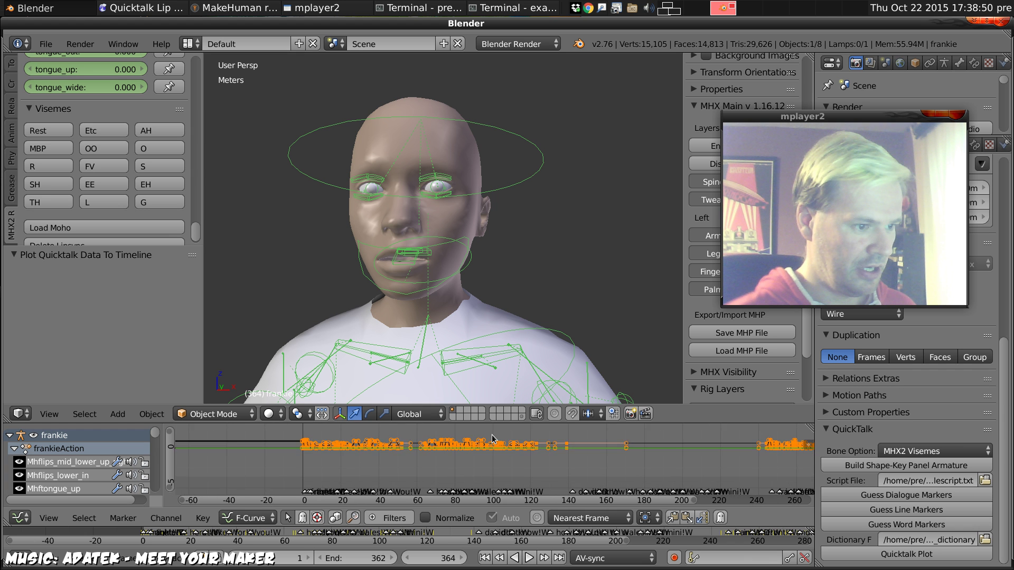
pyautogui.press('Home')
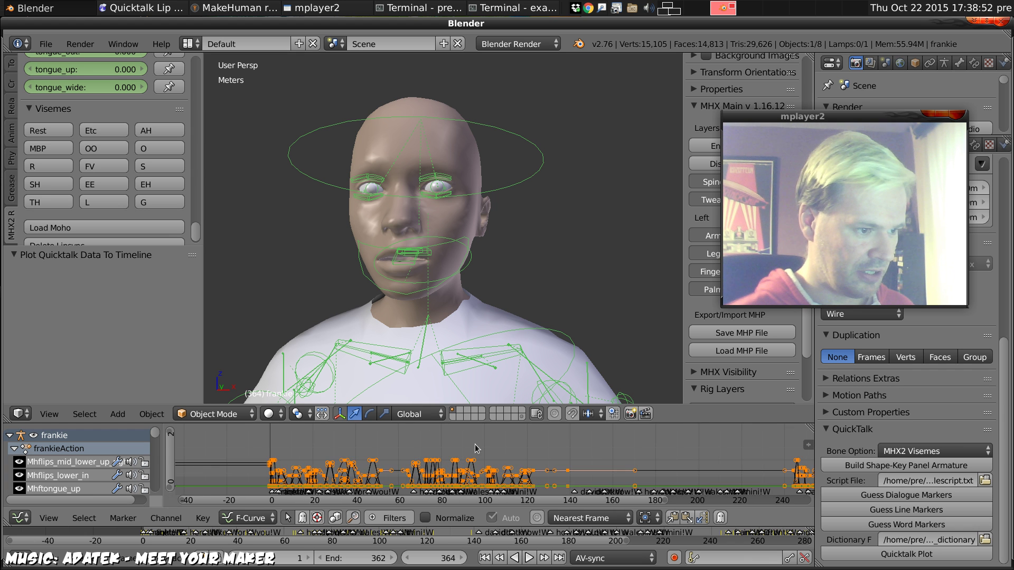
pyautogui.keyDown('ctrl'); pyautogui.moveTo(477, 450); pyautogui.dragTo(473, 450, button='middle'); pyautogui.keyUp('ctrl')
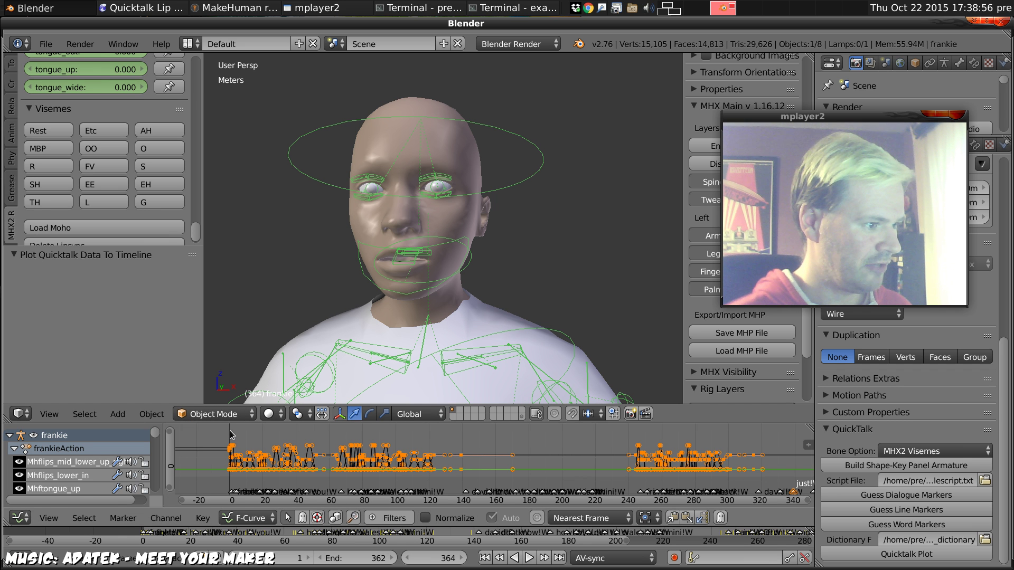
# Play the lip-sync animation from frame 0 several times, stopping at frames 41 and 5
pyautogui.hotkey('alt', 'a')
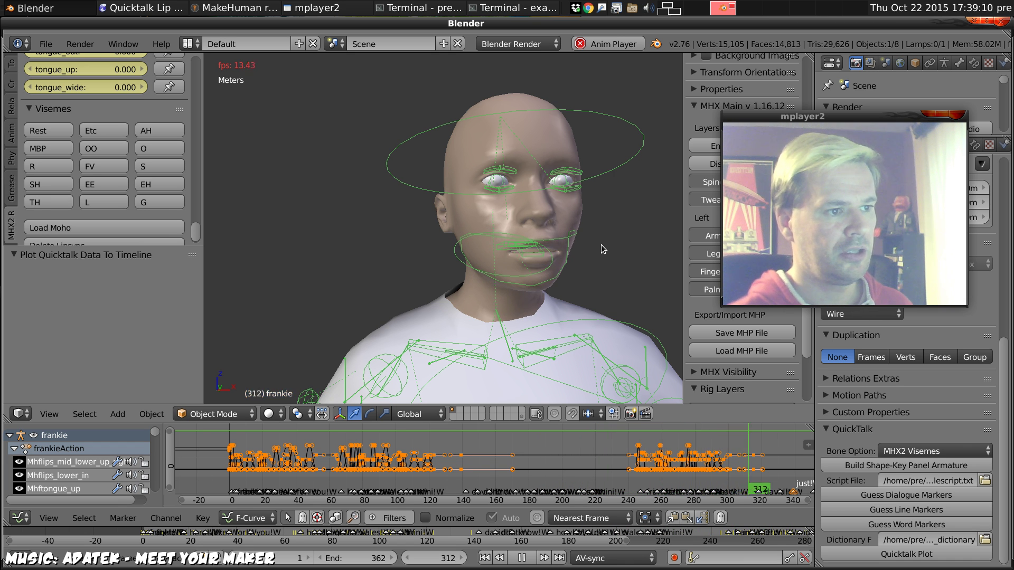
pyautogui.hotkey('alt', 'a')
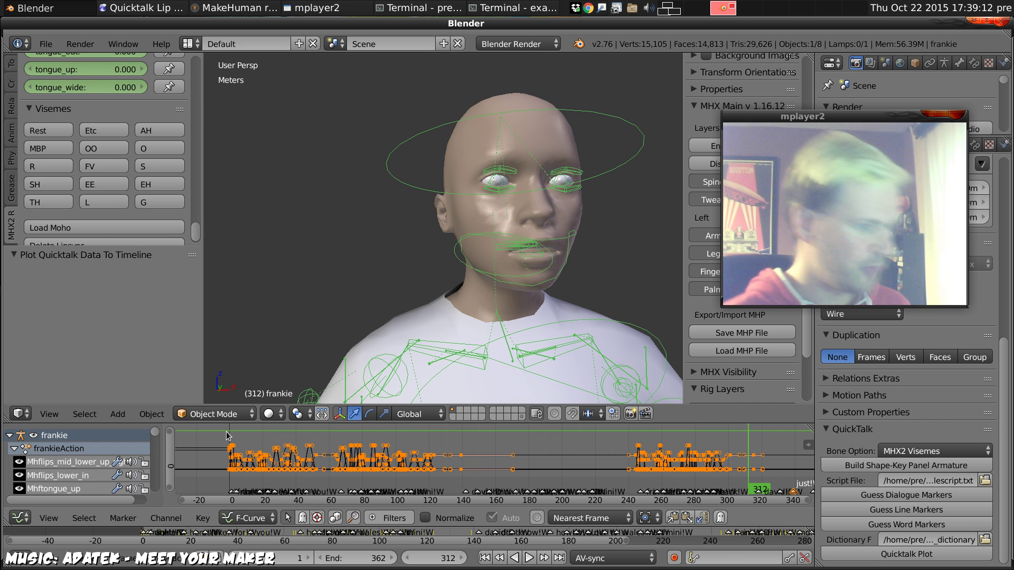
pyautogui.hotkey('shift', 'Left')
pyautogui.hotkey('alt', 'a')
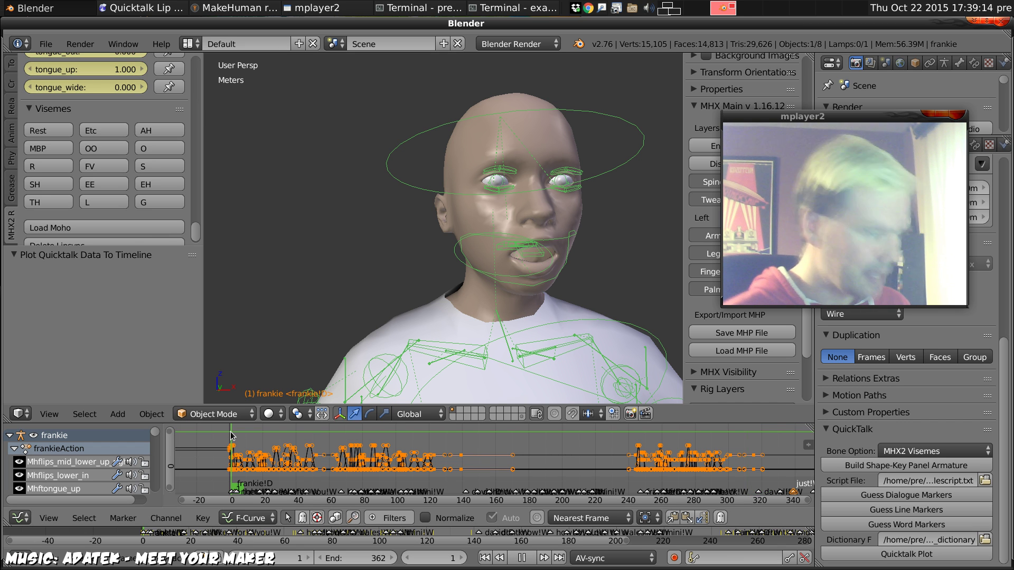
pyautogui.hotkey('alt', 'a')
pyautogui.click(231, 435)
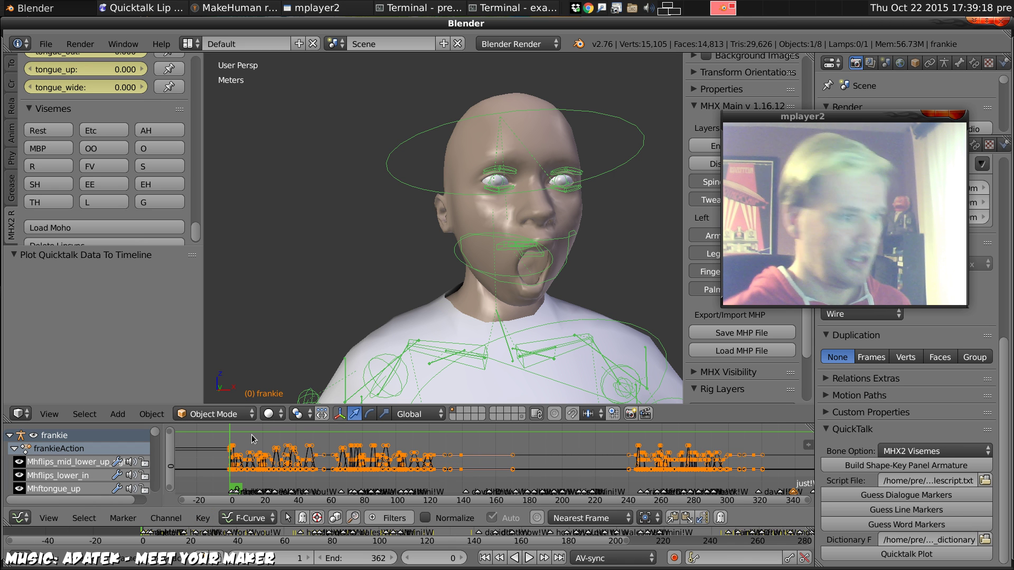
pyautogui.hotkey('alt', 'a')
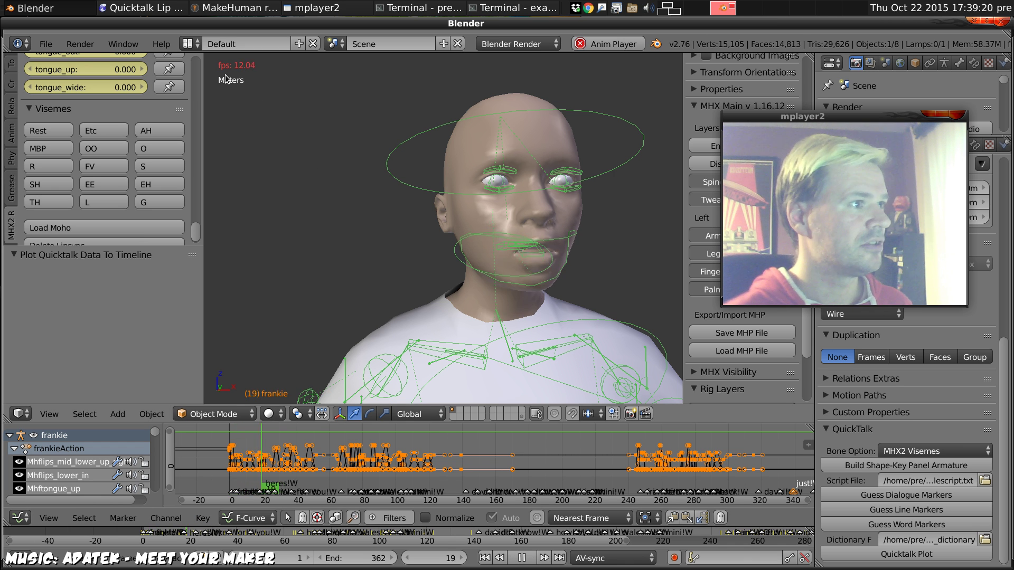
pyautogui.hotkey('alt', 'a')
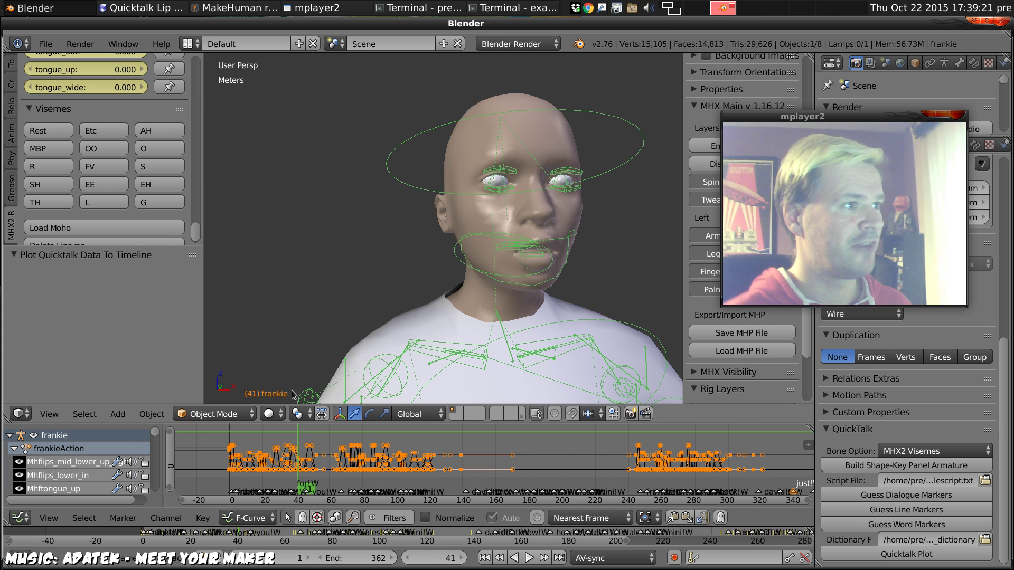
pyautogui.click(231, 430)
pyautogui.hotkey('alt', 'a')
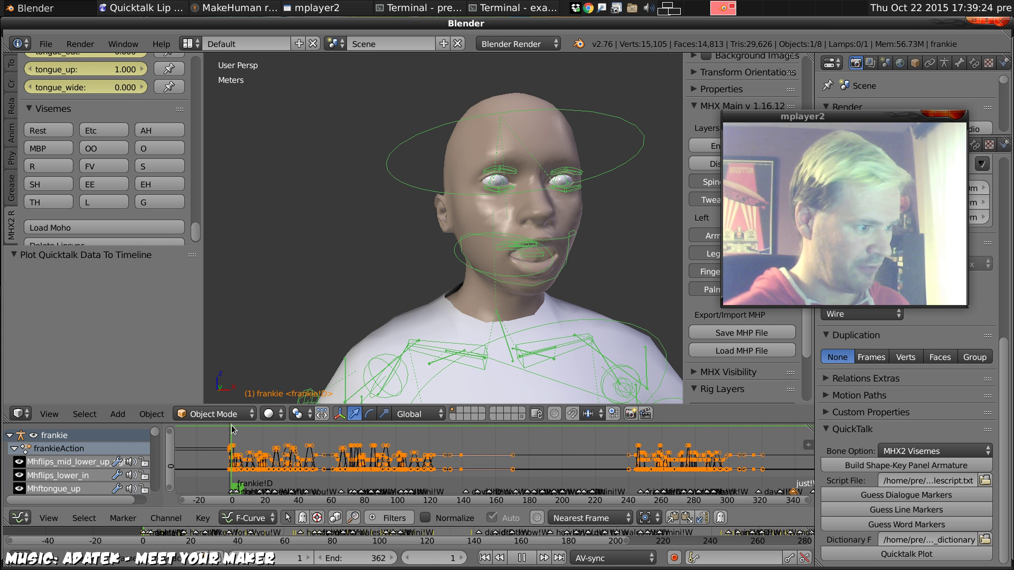
pyautogui.hotkey('alt', 'a')
# Step through the early mouth poses, reaching the keyframe at frame 25
pyautogui.press('Right')
pyautogui.press('Right')
pyautogui.press('Right')
pyautogui.press('Right')
pyautogui.press('Right')
pyautogui.press('Right')
pyautogui.press('Right')
pyautogui.press('Right')
pyautogui.press('Right')
pyautogui.press('Right')
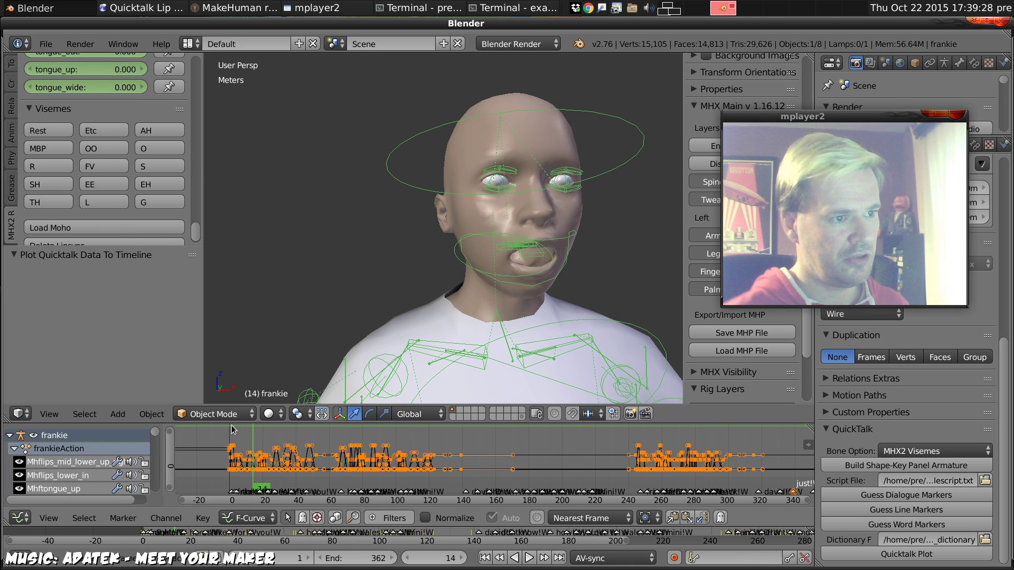
pyautogui.press('Up')
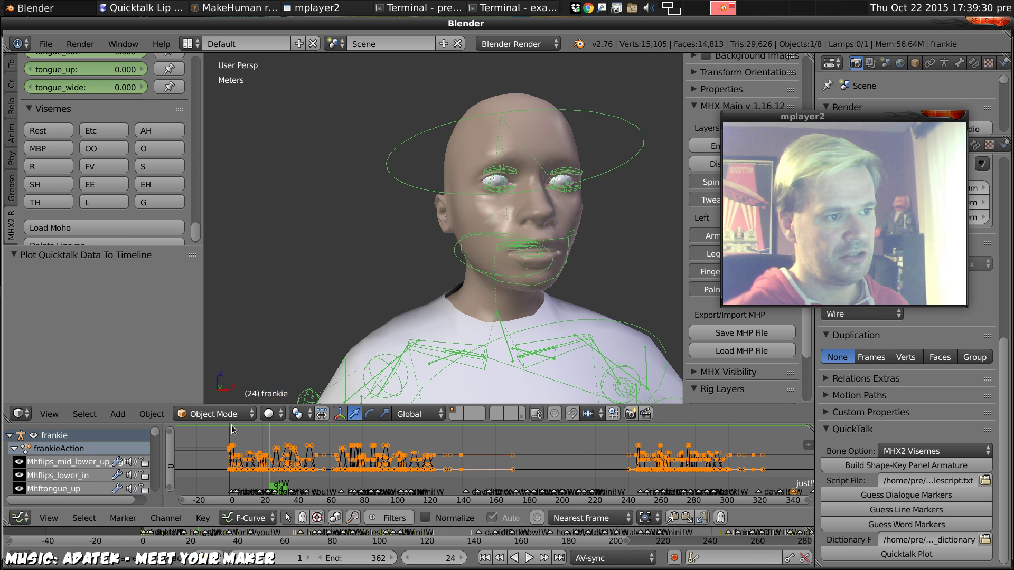
pyautogui.press('Right')
pyautogui.press('Right')
pyautogui.press('Right')
pyautogui.press('Right')
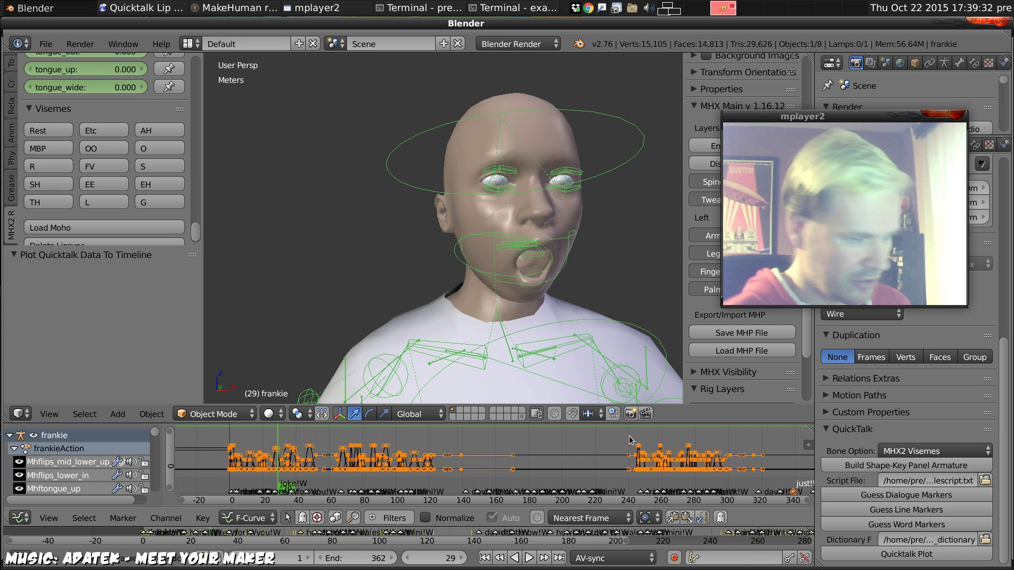
# Jump to the second vocal section near frame 243 and step keyframe by keyframe to frame 301
pyautogui.click(633, 439)
pyautogui.hotkey('alt', 'a')
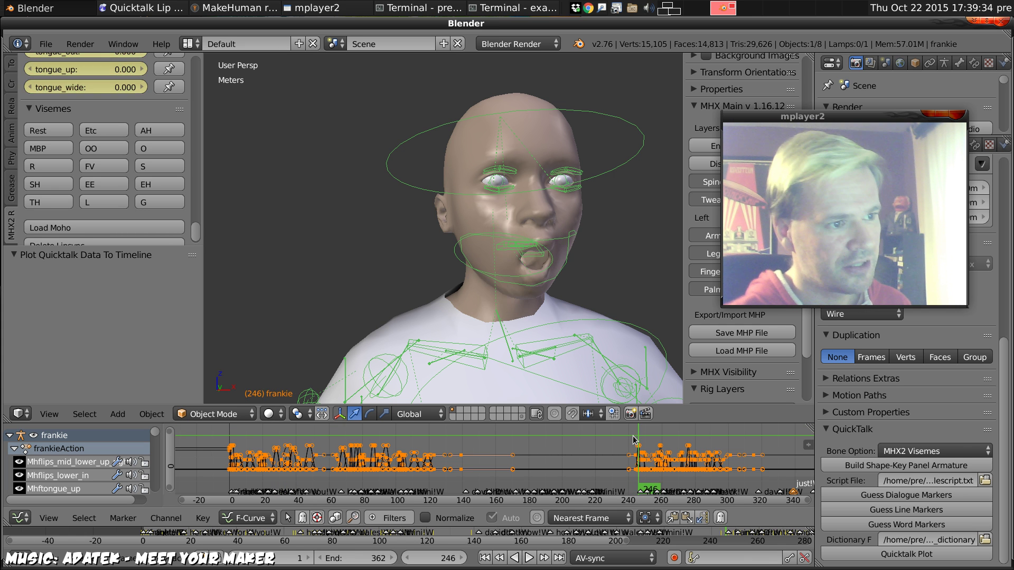
pyautogui.hotkey('alt', 'a')
pyautogui.press('Right')
pyautogui.press('Right')
pyautogui.press('Right')
pyautogui.press('Right')
pyautogui.press('Right')
pyautogui.press('Right')
pyautogui.press('Right')
pyautogui.press('Right')
pyautogui.press('Right')
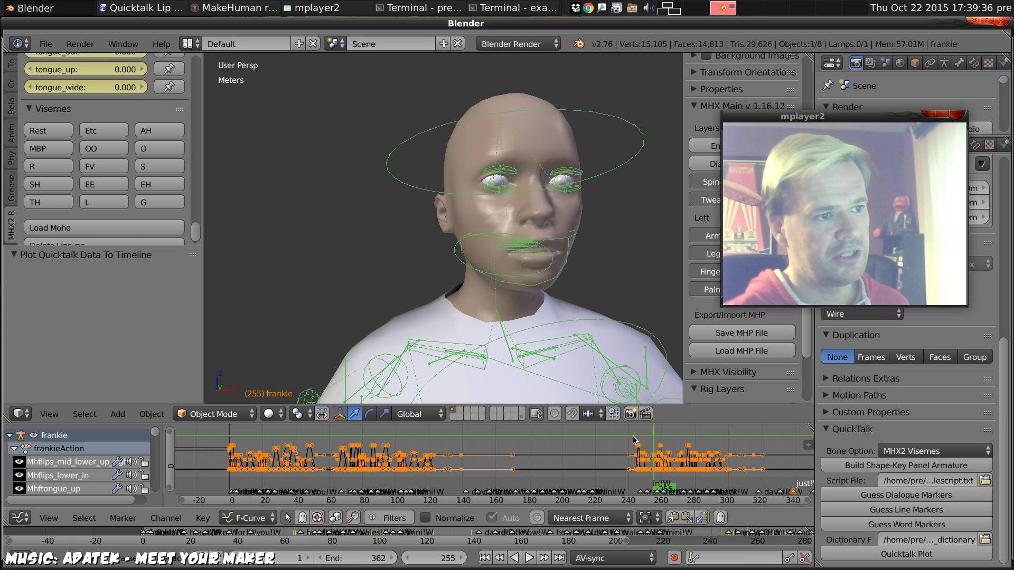
pyautogui.press('Right')
pyautogui.press('Right')
pyautogui.press('Right')
pyautogui.press('Right')
pyautogui.press('Right')
pyautogui.press('Right')
pyautogui.press('Right')
pyautogui.press('Right')
pyautogui.press('Right')
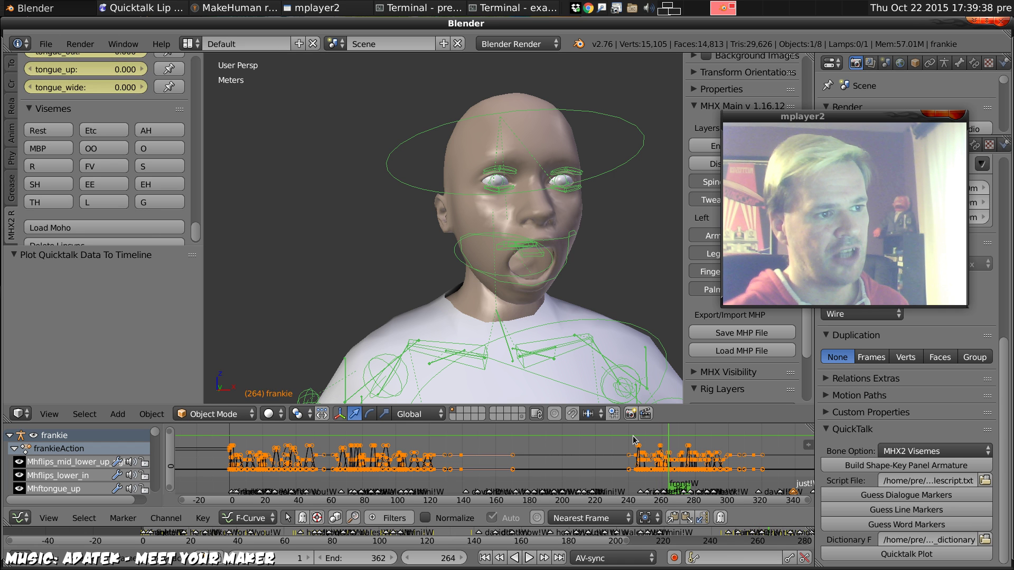
pyautogui.press('Right')
pyautogui.press('Right')
pyautogui.press('Right')
pyautogui.press('Right')
pyautogui.press('Right')
pyautogui.press('Right')
pyautogui.press('Right')
pyautogui.press('Right')
pyautogui.press('Right')
pyautogui.press('Right')
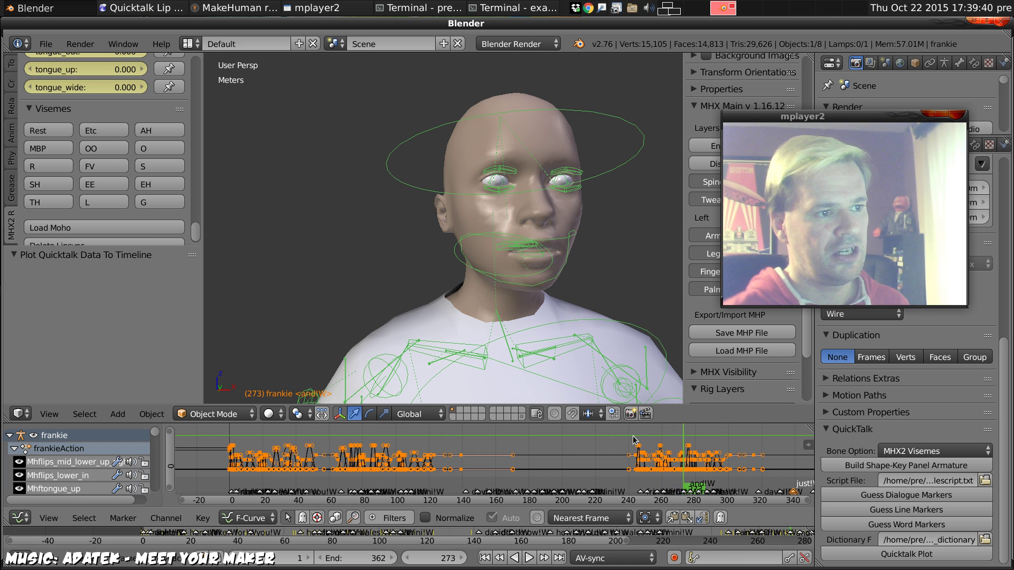
pyautogui.press('Right')
pyautogui.press('Right')
pyautogui.press('Right')
pyautogui.press('Right')
pyautogui.press('Right')
pyautogui.press('Right')
pyautogui.press('Right')
pyautogui.press('Right')
pyautogui.press('Right')
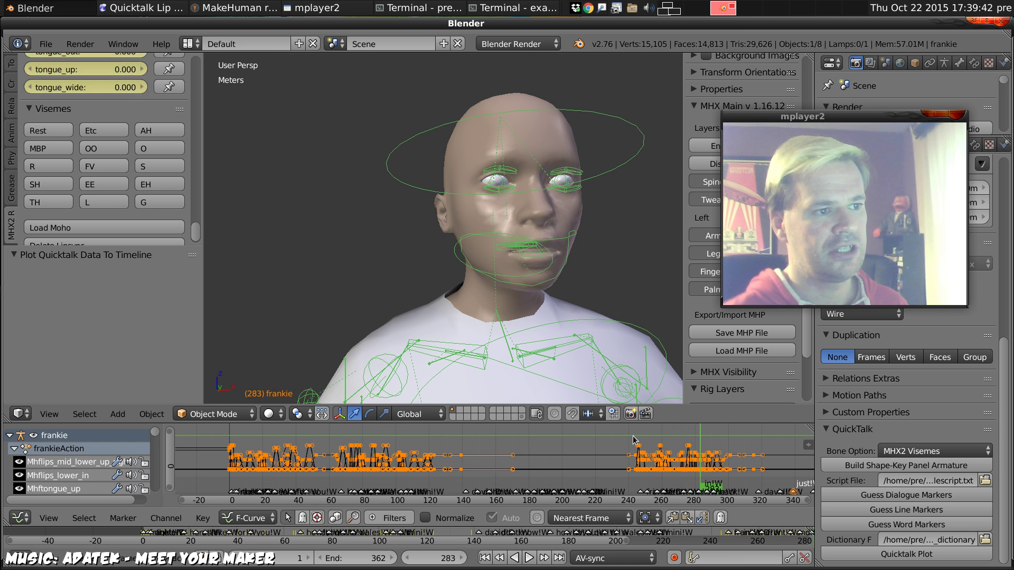
pyautogui.press('Right')
pyautogui.press('Right')
pyautogui.press('Right')
pyautogui.press('Right')
pyautogui.press('Right')
pyautogui.press('Right')
pyautogui.press('Right')
pyautogui.press('Right')
pyautogui.press('Right')
pyautogui.press('Right')
pyautogui.press('Right')
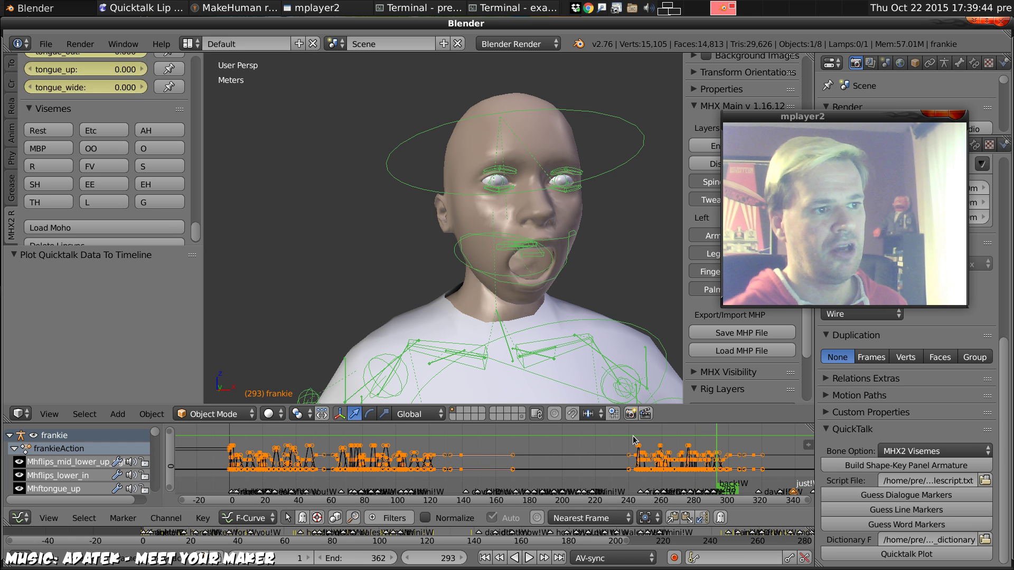
pyautogui.press('Right')
pyautogui.press('Right')
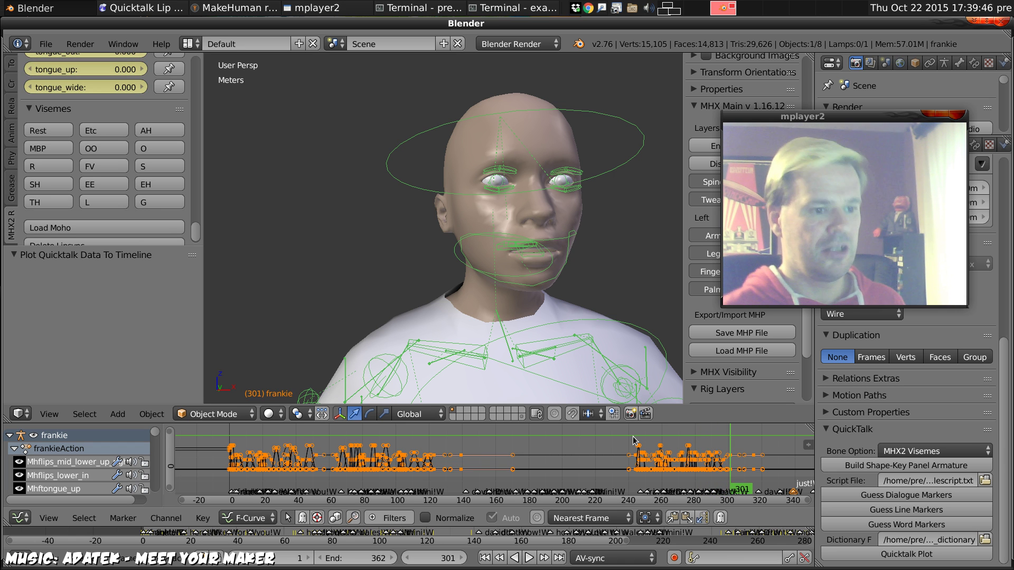
# Deselect every frankieAction lip-sync keyframe, then zoom the view in and back out
pyautogui.scroll(-3, 658, 445)
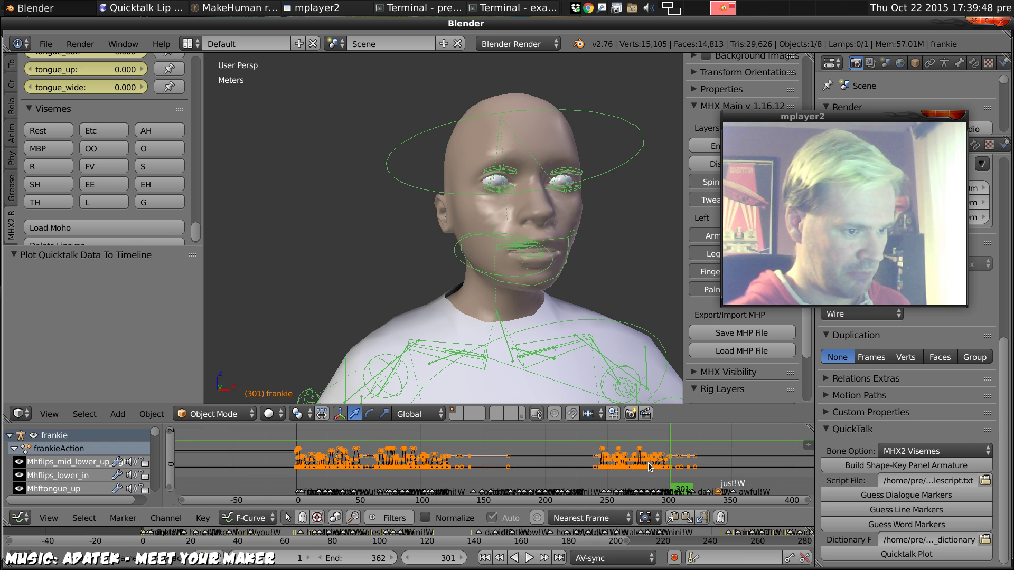
pyautogui.press('a')
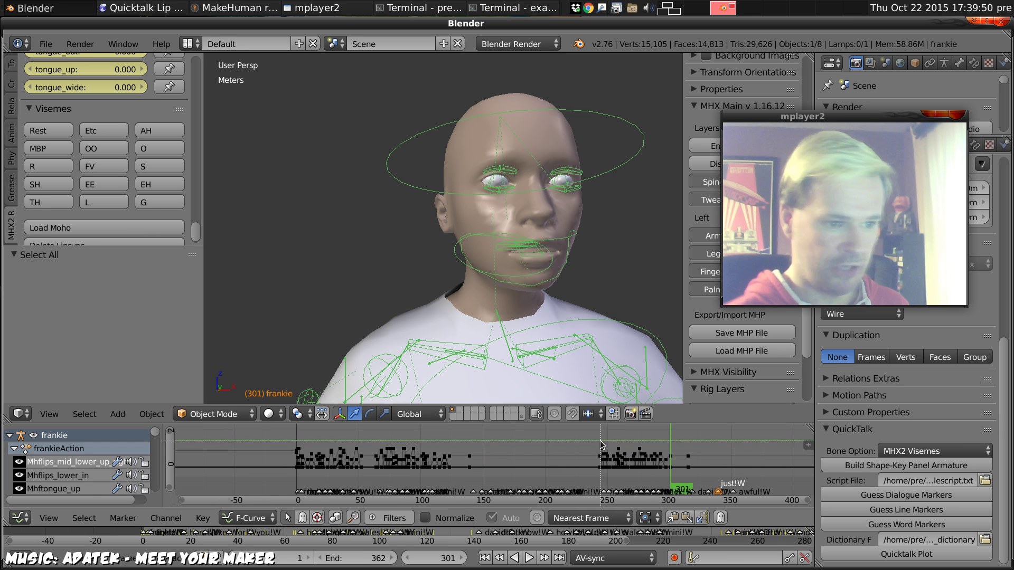
pyautogui.scroll(3, 664, 451)
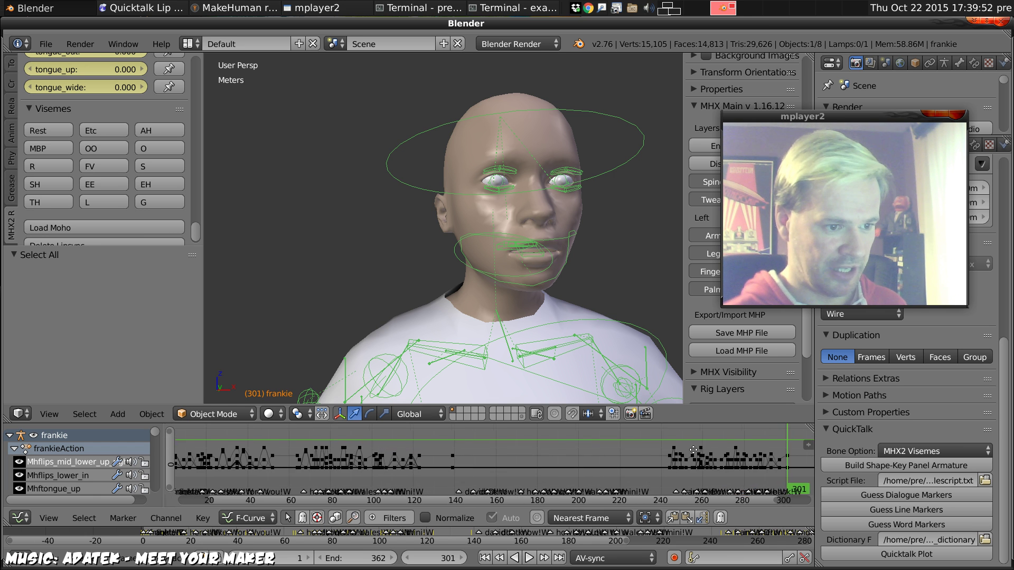
pyautogui.scroll(8, 667, 453)
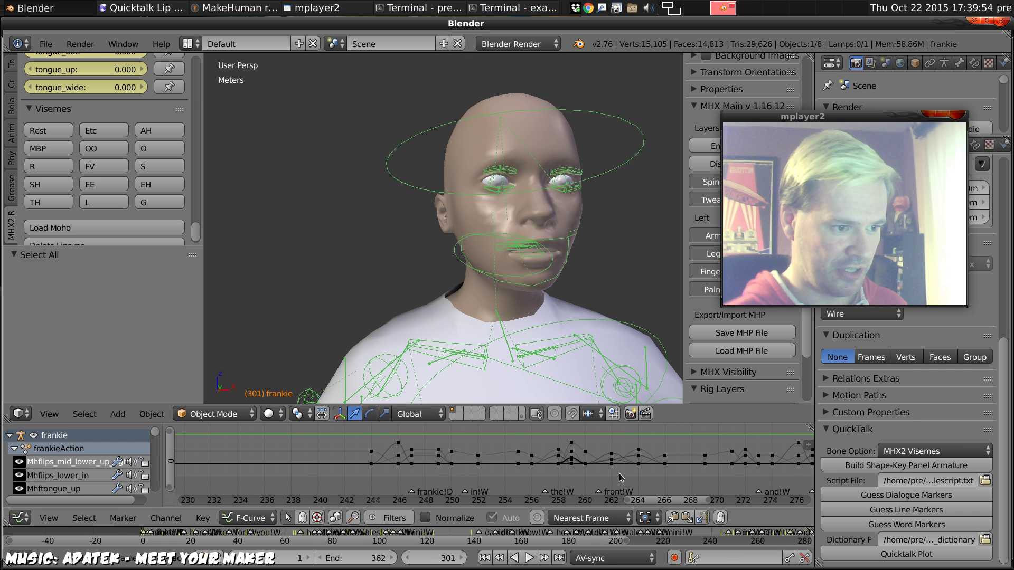
pyautogui.scroll(-9, 669, 453)
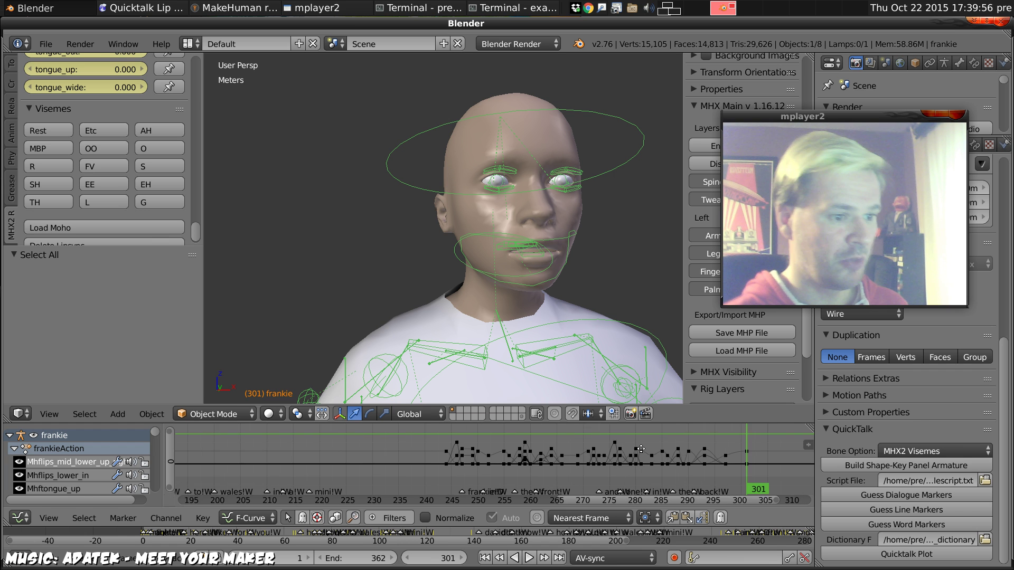
pyautogui.scroll(-3, 573, 450)
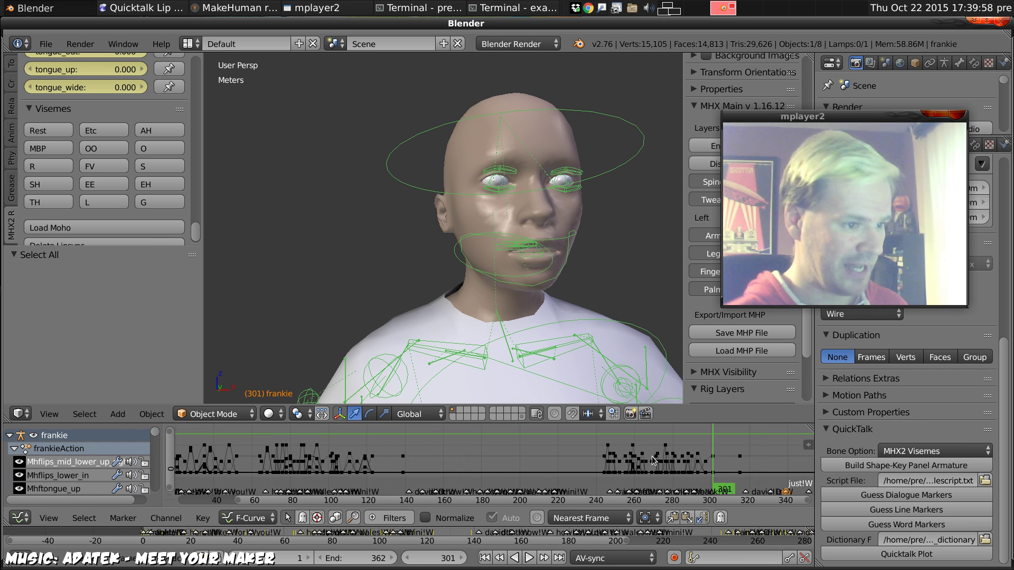